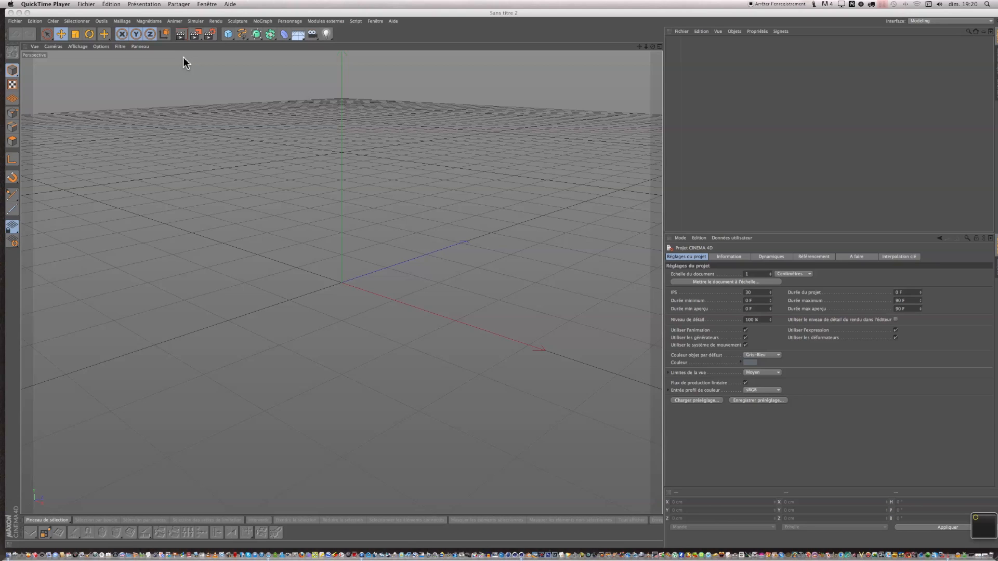
# Add a cube to the scene and move it up along the Y axis to about 164 cm.
pyautogui.click(227, 34)
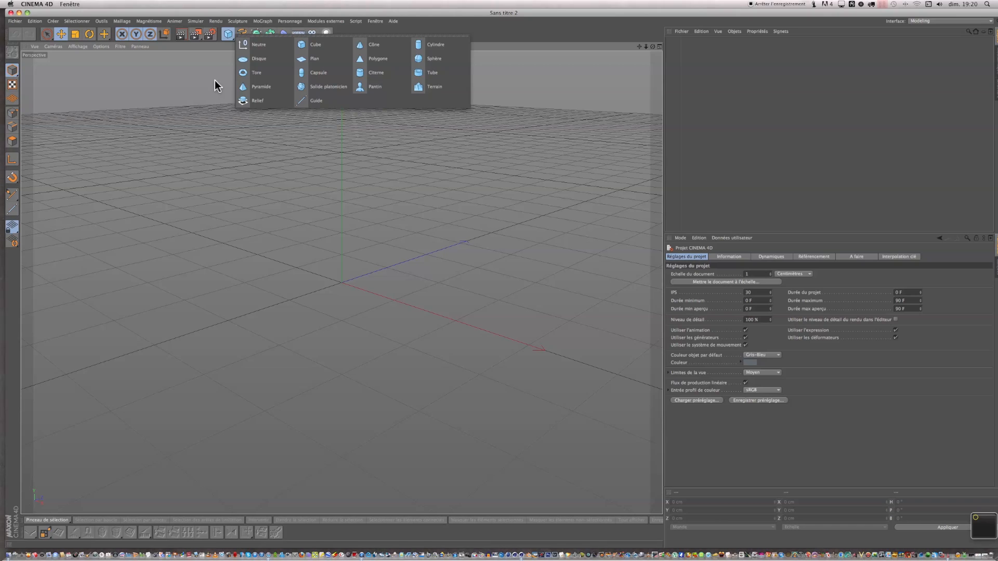
pyautogui.click(313, 43)
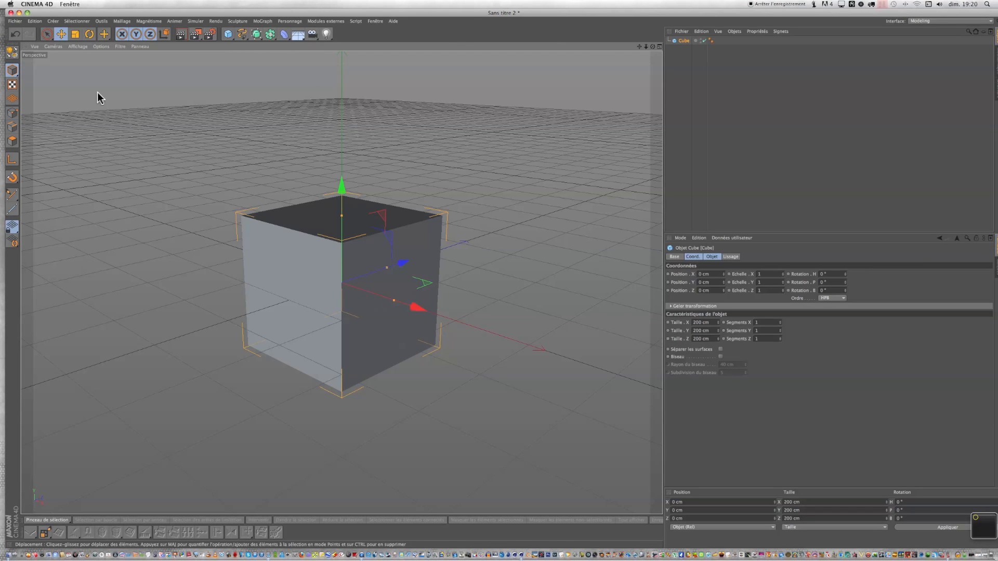
pyautogui.click(61, 35)
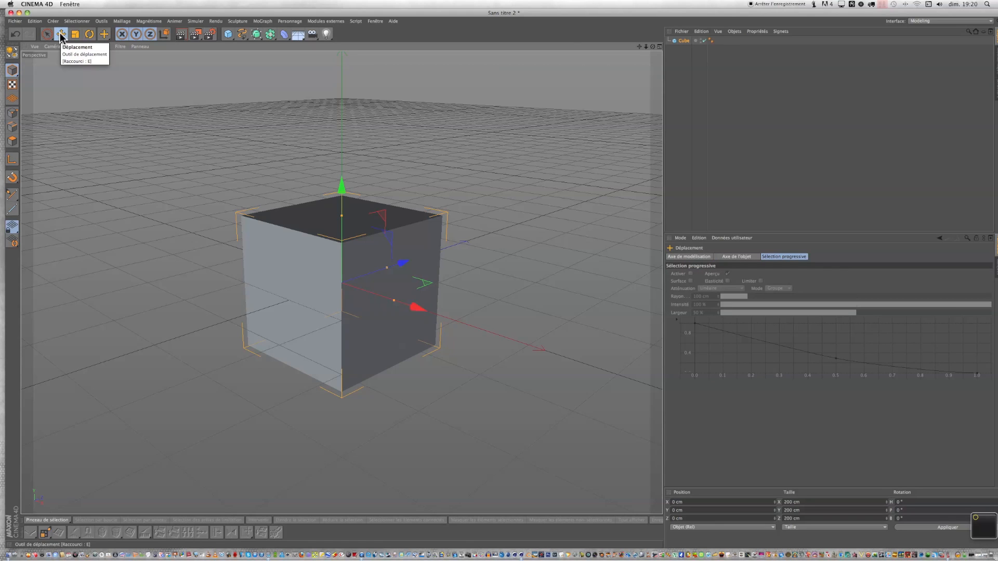
pyautogui.click(10, 72)
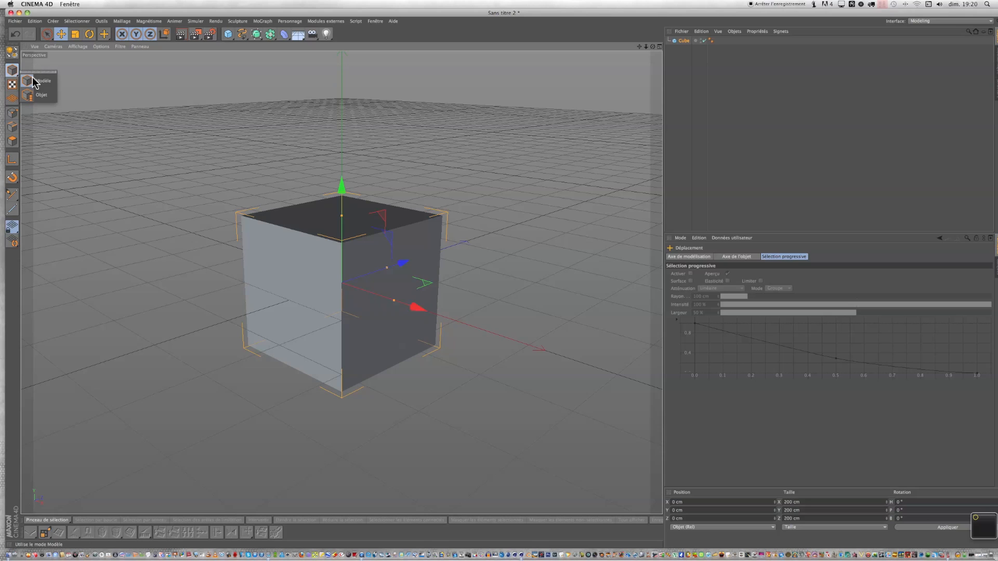
pyautogui.click(683, 42)
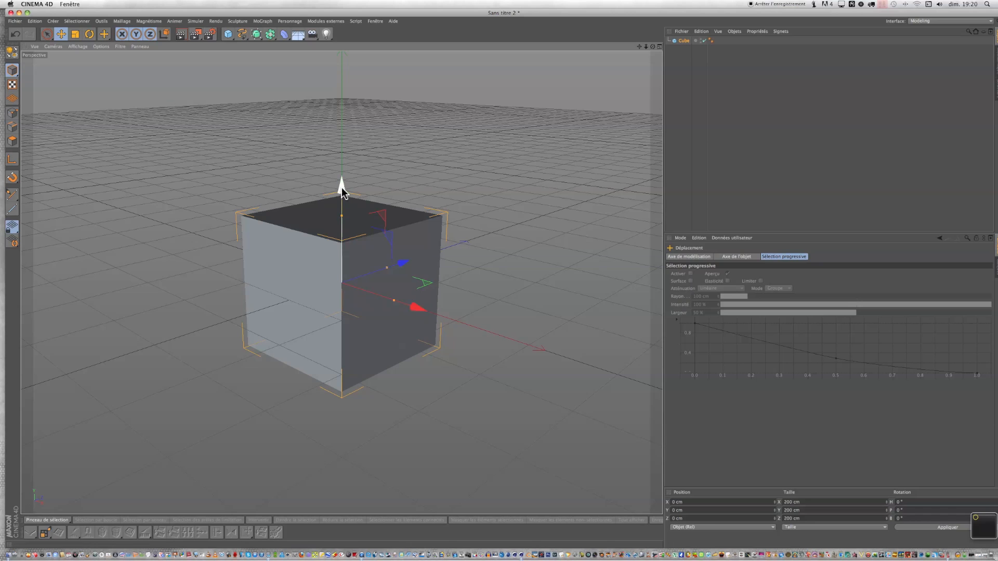
pyautogui.moveTo(342, 192); pyautogui.dragTo(338, 67)
# Scale the cube uniformly to about 192 cm on each side.
pyautogui.scroll(-3, 566, 101)
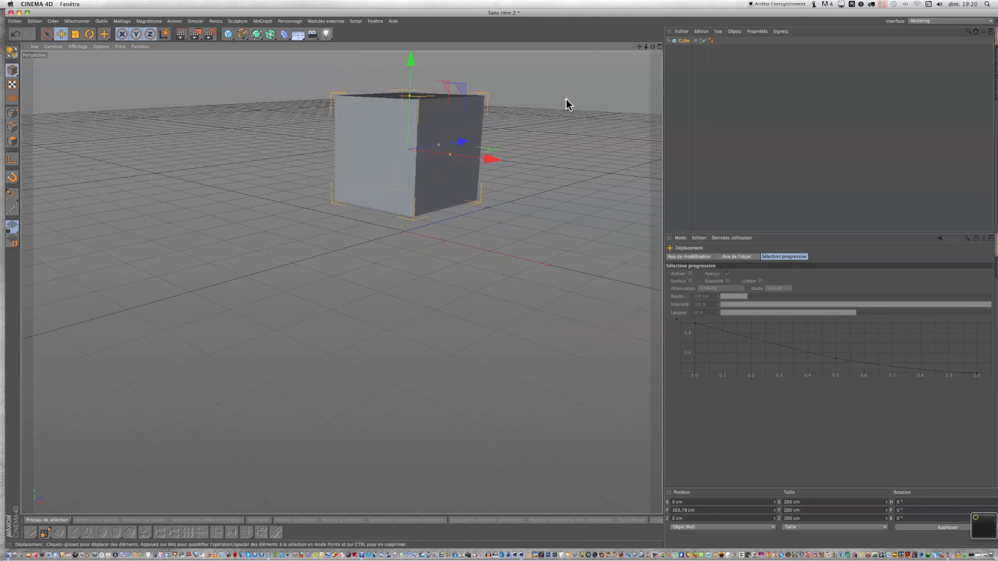
pyautogui.scroll(4, 611, 74)
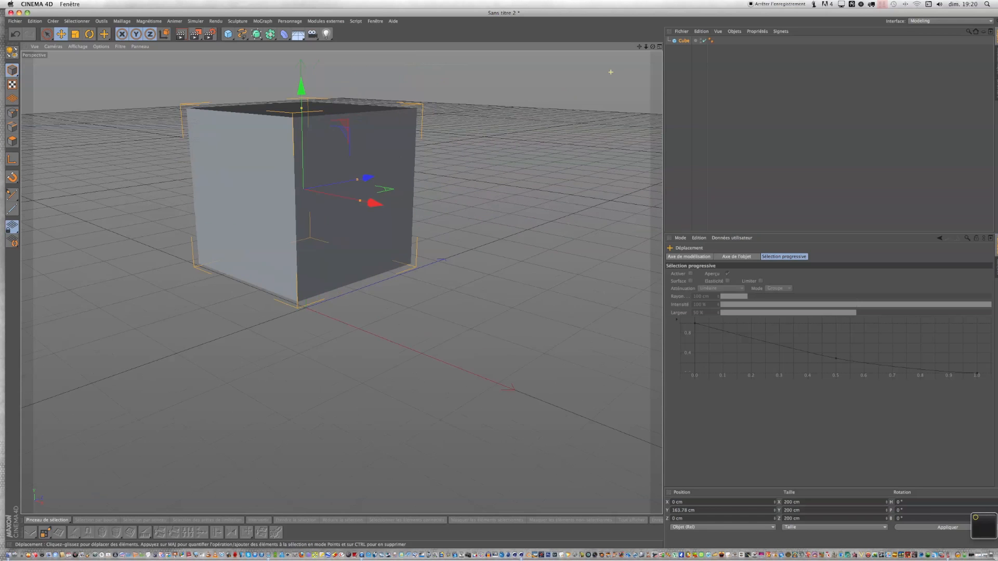
pyautogui.scroll(-3, 345, 282)
pyautogui.scroll(2, 341, 282)
pyautogui.moveTo(646, 46); pyautogui.dragTo(518, 292)
pyautogui.scroll(-1, 518, 154)
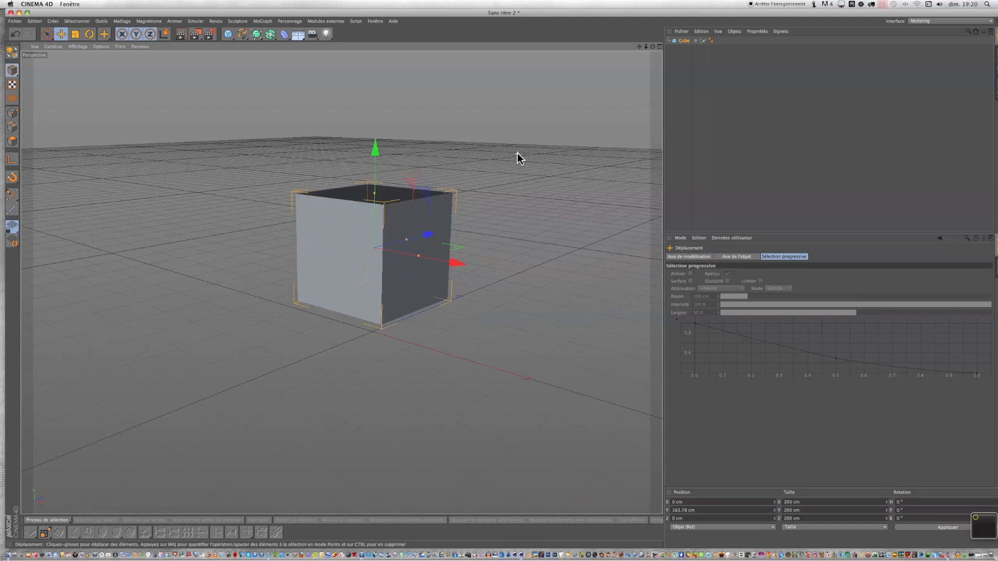
pyautogui.scroll(2, 519, 157)
pyautogui.moveTo(640, 46); pyautogui.dragTo(499, 276)
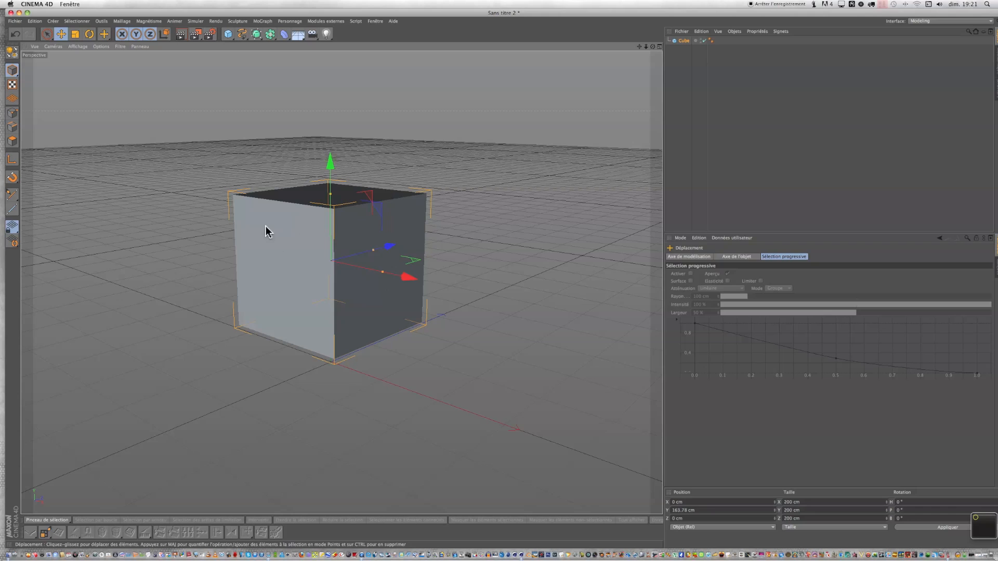
pyautogui.click(76, 35)
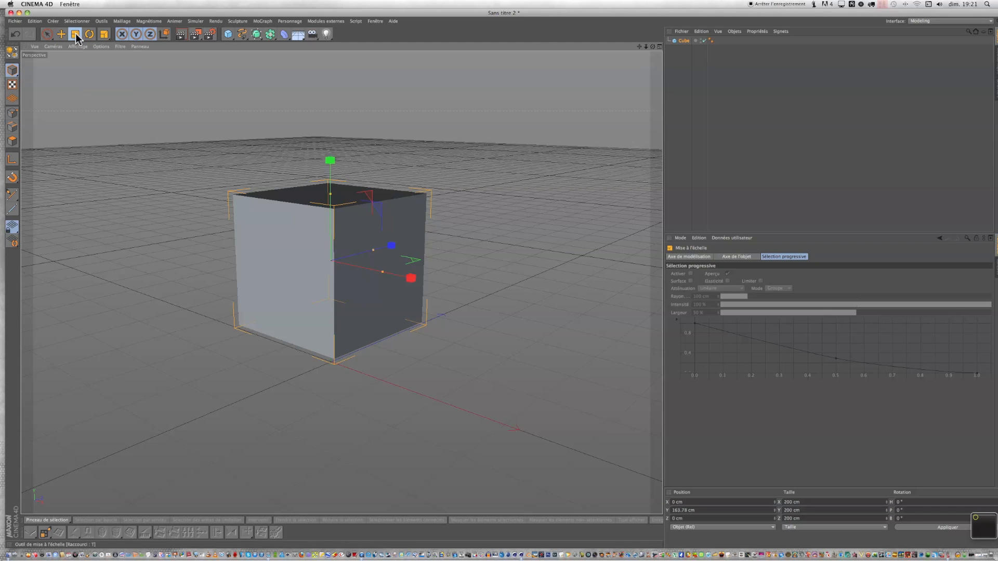
pyautogui.click(47, 37)
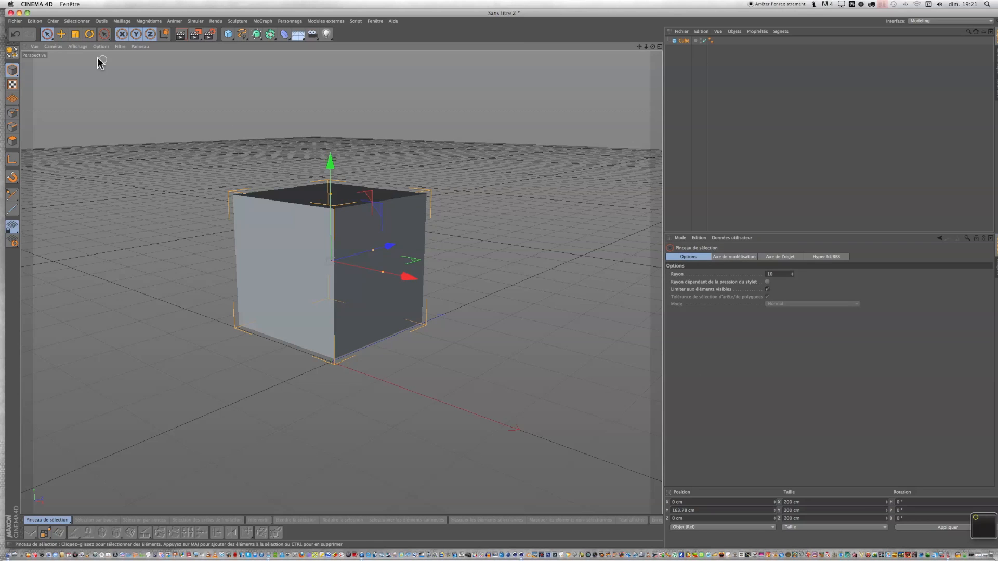
pyautogui.click(75, 35)
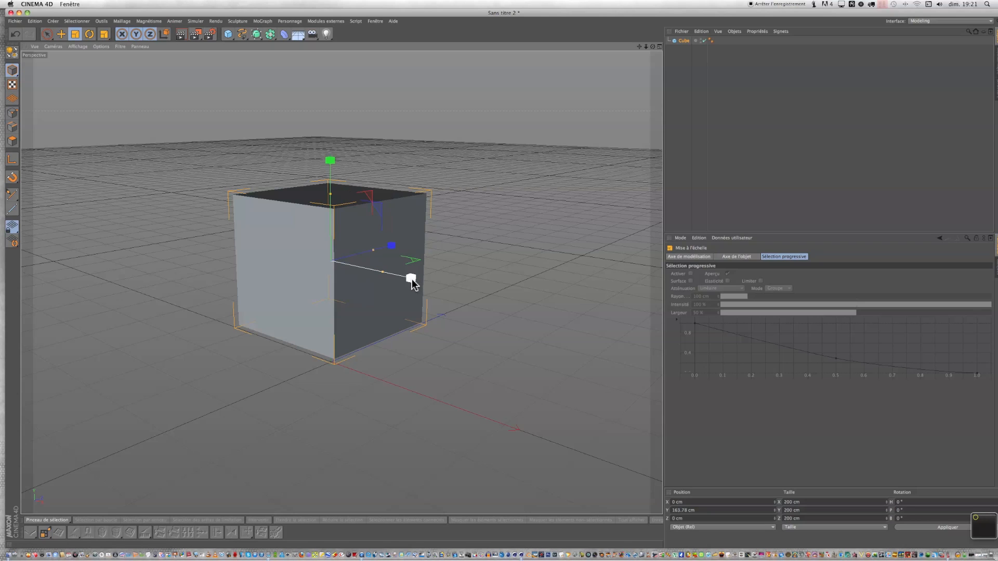
pyautogui.moveTo(392, 245)
pyautogui.mouseDown()
pyautogui.moveTo(448, 232)
pyautogui.moveTo(405, 238)
pyautogui.mouseUp()
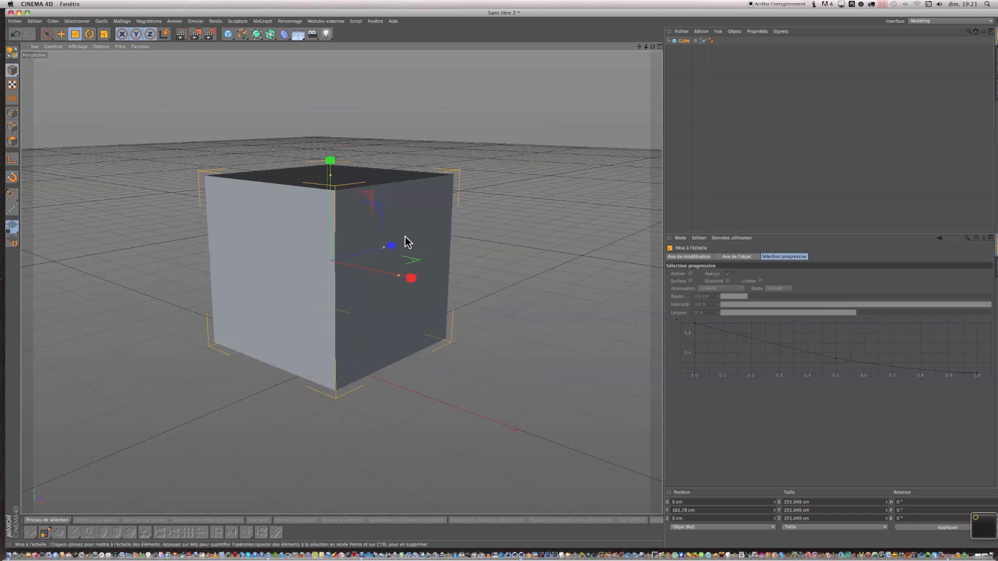
pyautogui.moveTo(411, 278)
pyautogui.mouseDown()
pyautogui.moveTo(461, 292)
pyautogui.moveTo(404, 280)
pyautogui.mouseUp()
pyautogui.moveTo(329, 160); pyautogui.dragTo(334, 183)
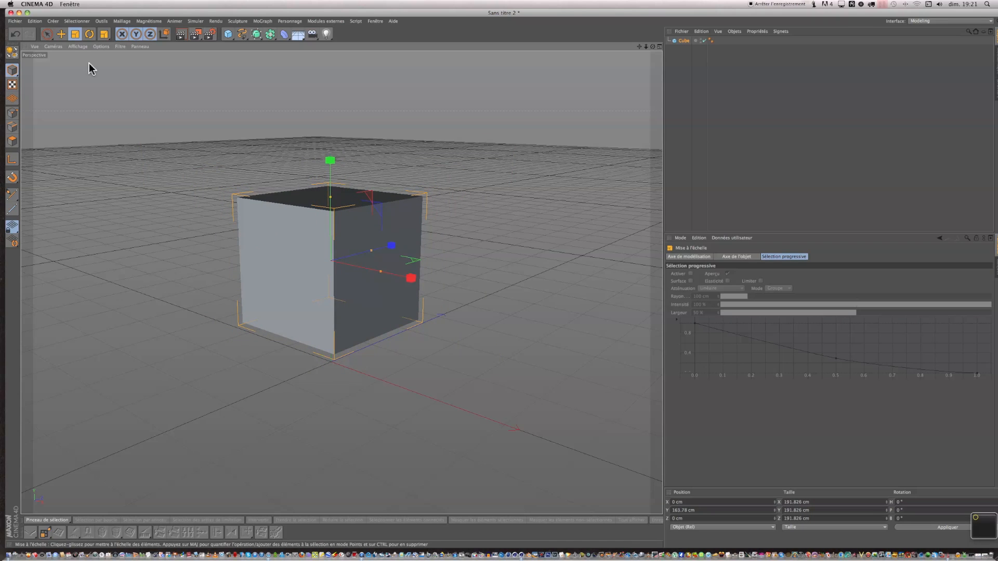
# Stretch the cube into a long box about 1279 cm along X and 225 cm along Z, then shift it to about -101 cm on X.
pyautogui.click(47, 34)
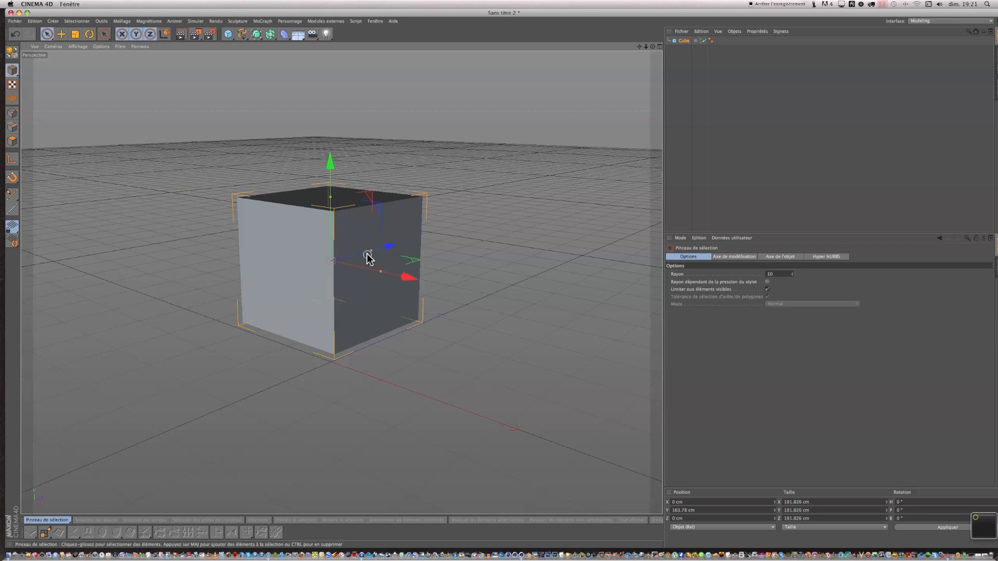
pyautogui.scroll(8, 368, 256)
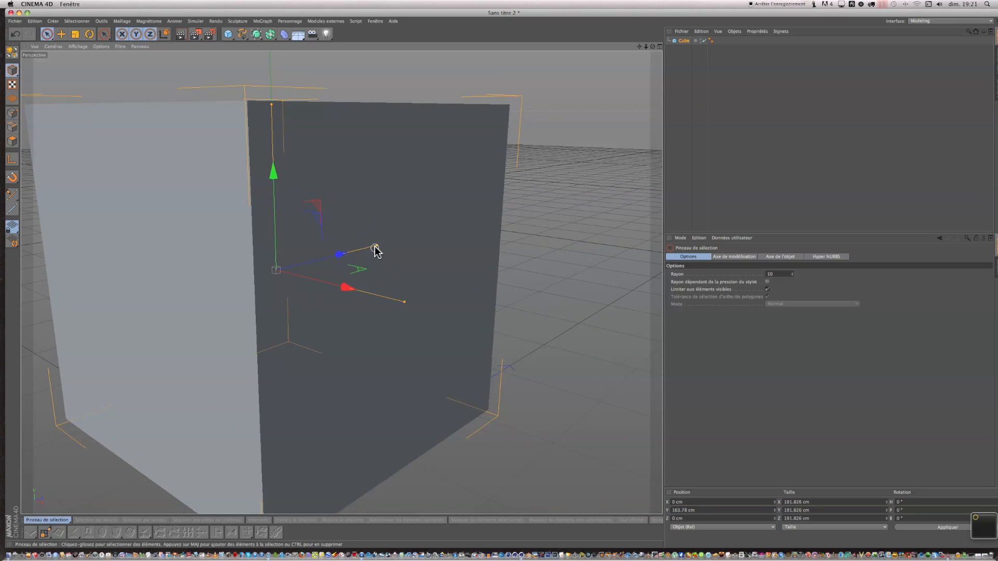
pyautogui.scroll(-5, 303, 279)
pyautogui.scroll(-6, 303, 279)
pyautogui.scroll(-2, 304, 279)
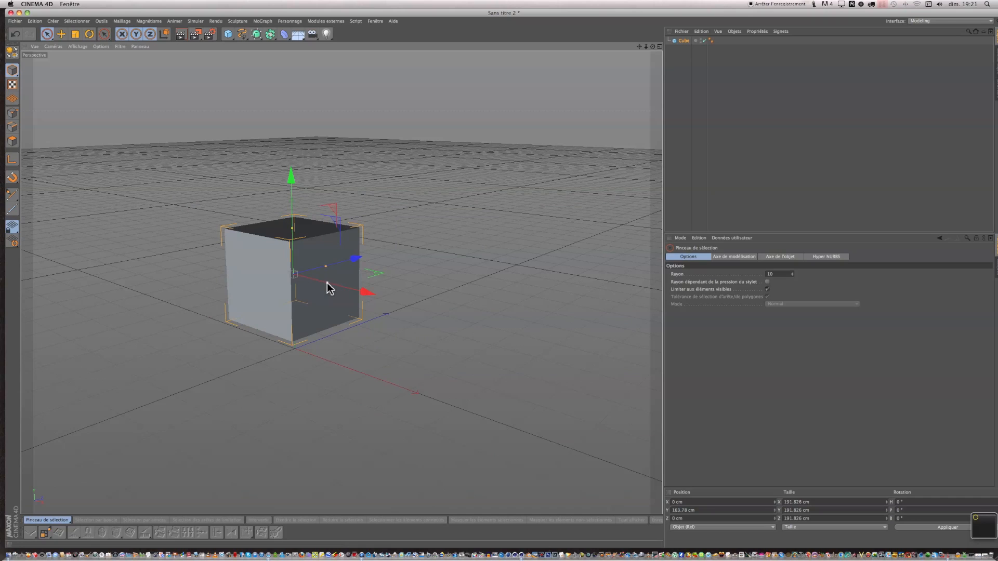
pyautogui.moveTo(325, 285); pyautogui.dragTo(610, 375)
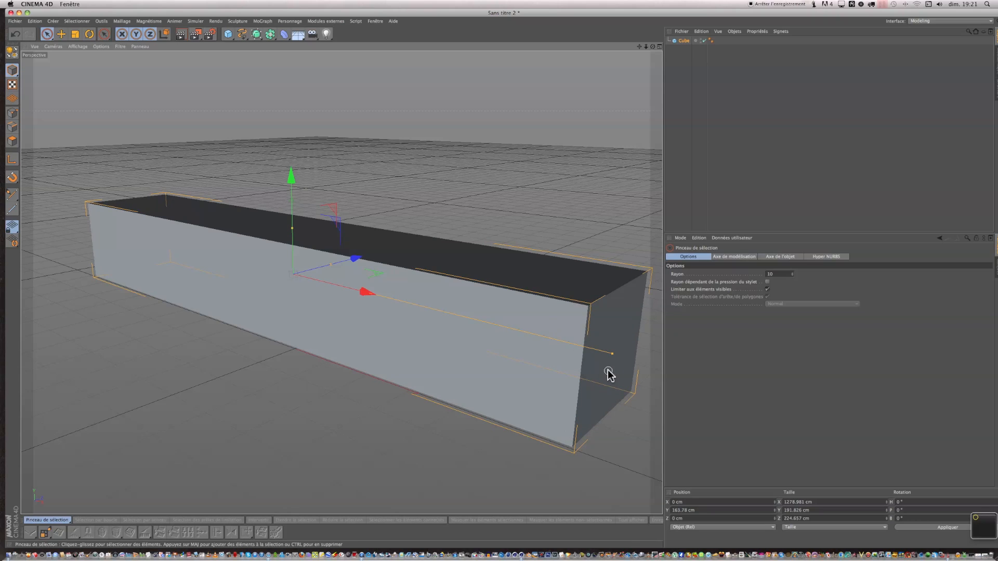
pyautogui.moveTo(367, 301); pyautogui.dragTo(327, 287)
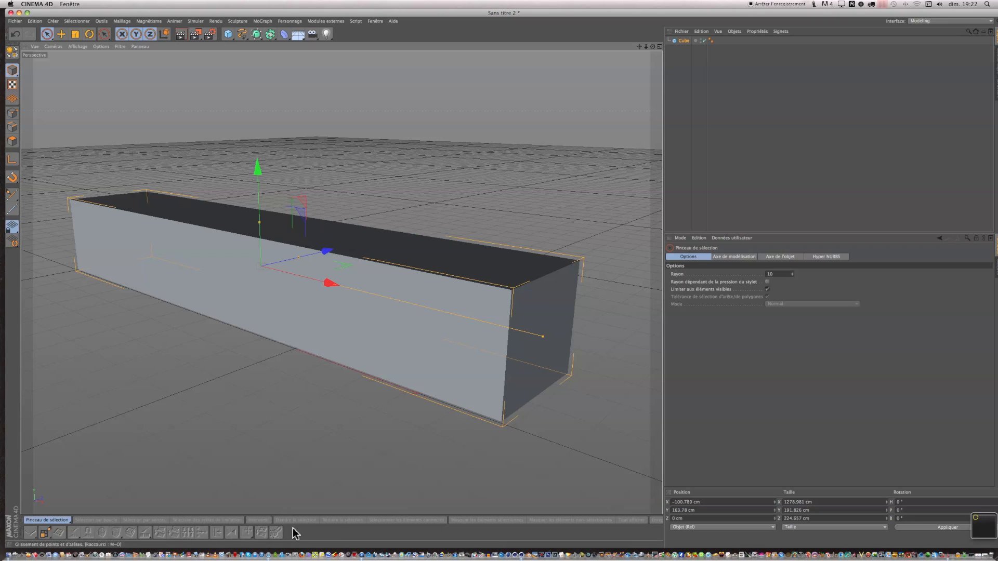
# Switch the workspace interface layout to Modeling.
pyautogui.click(374, 21)
pyautogui.moveTo(381, 34)
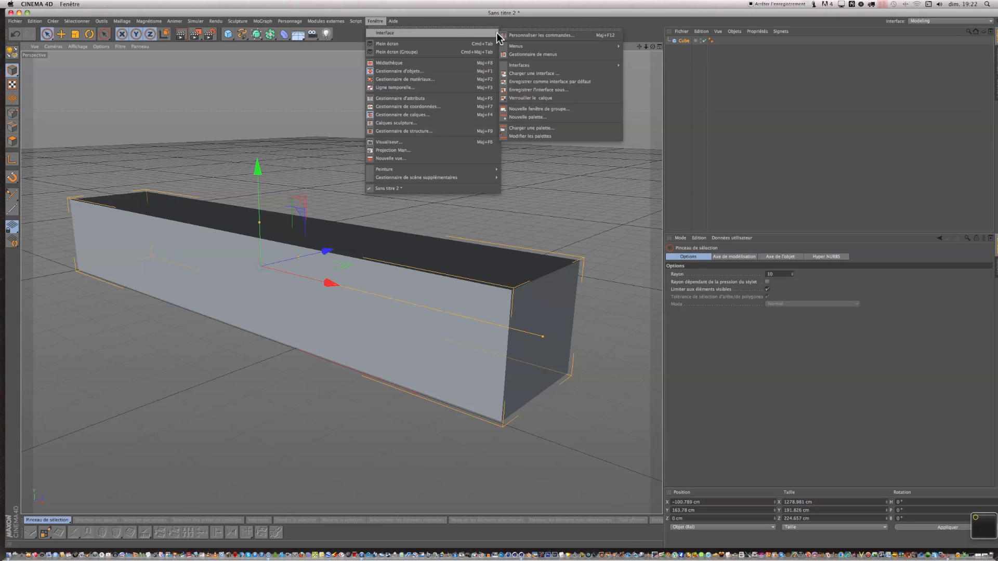
pyautogui.moveTo(527, 67)
pyautogui.moveTo(612, 48)
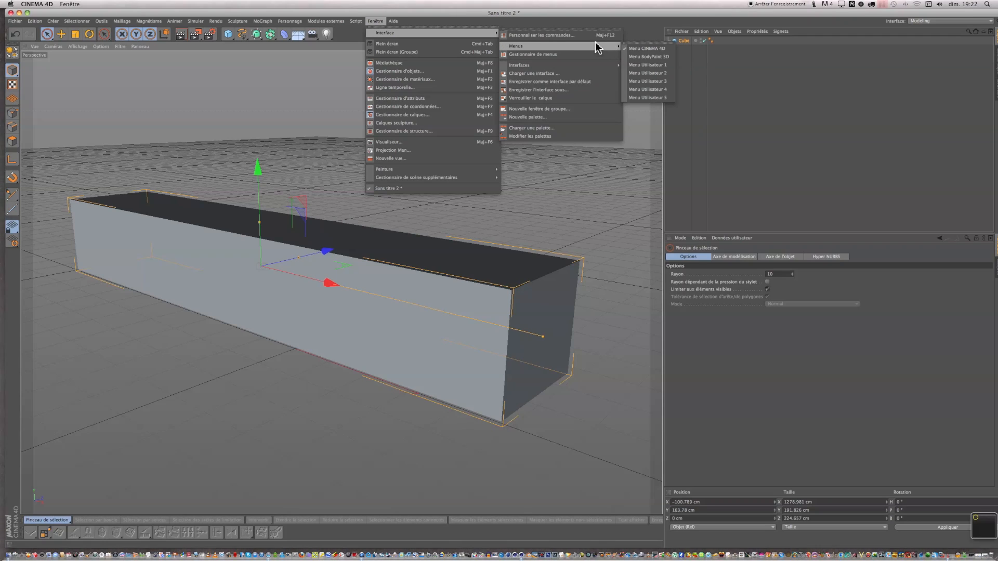
pyautogui.moveTo(601, 66)
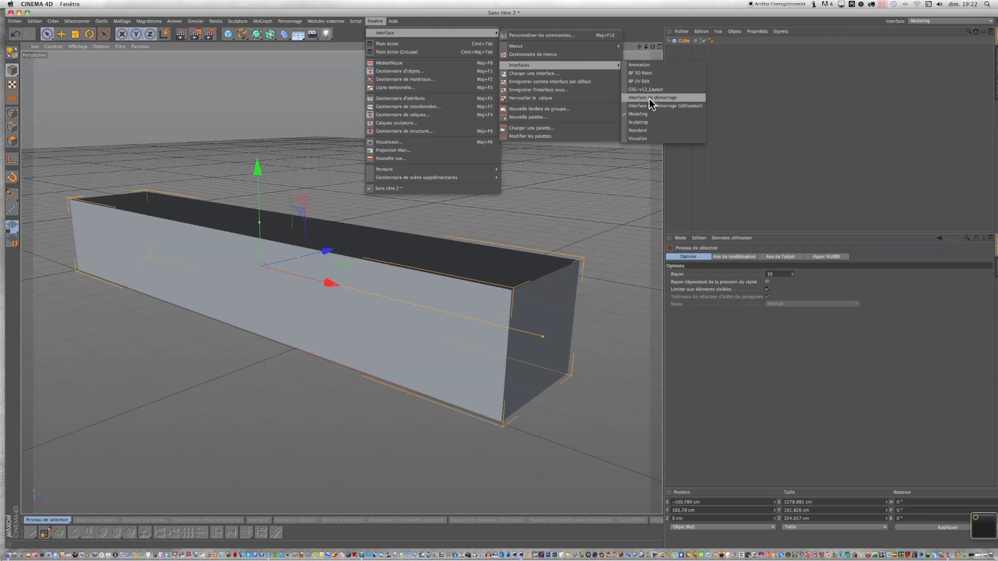
pyautogui.click(644, 115)
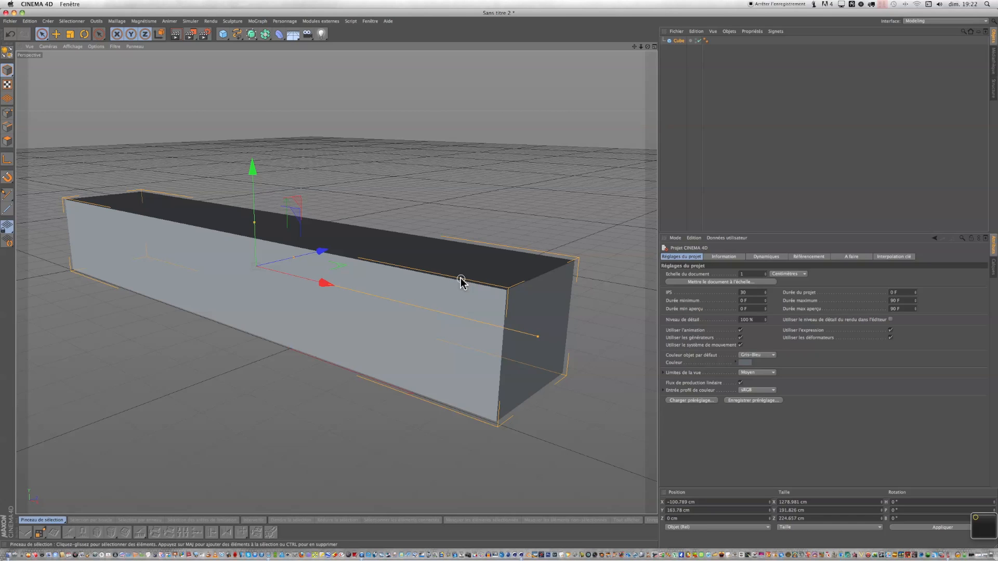
# Select the cube and set the viewport display to Gouraud shading with lines.
pyautogui.click(676, 42)
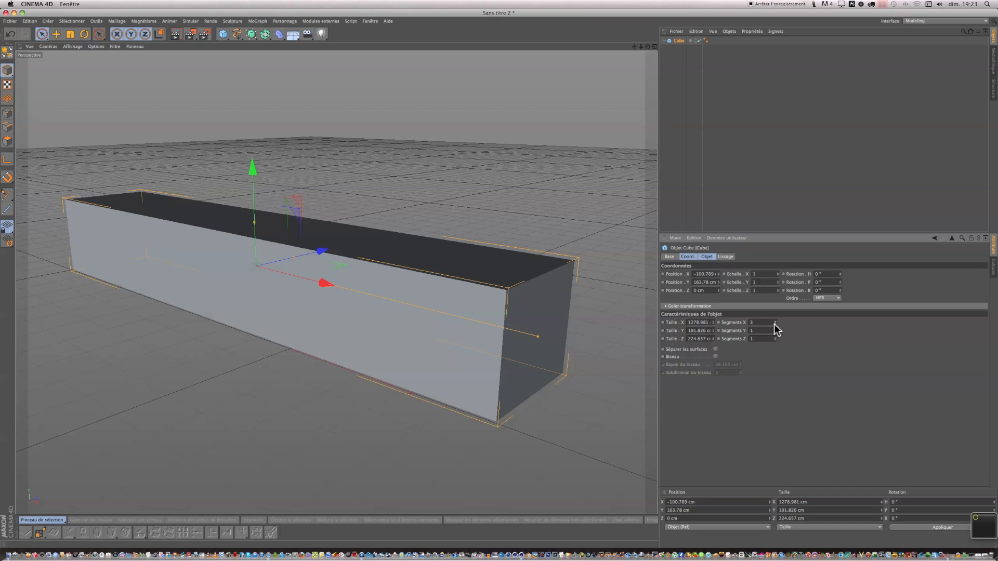
pyautogui.click(76, 48)
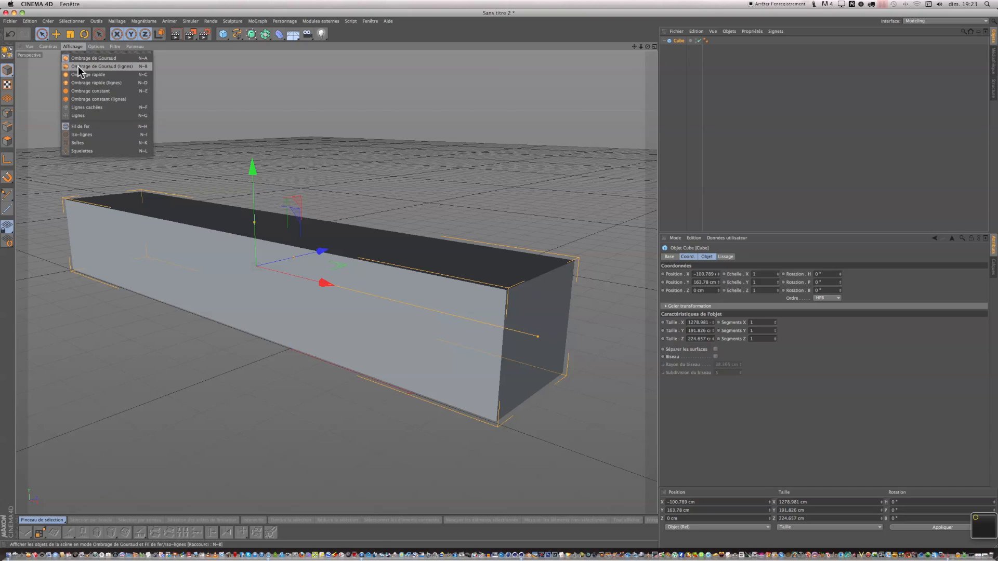
pyautogui.click(79, 67)
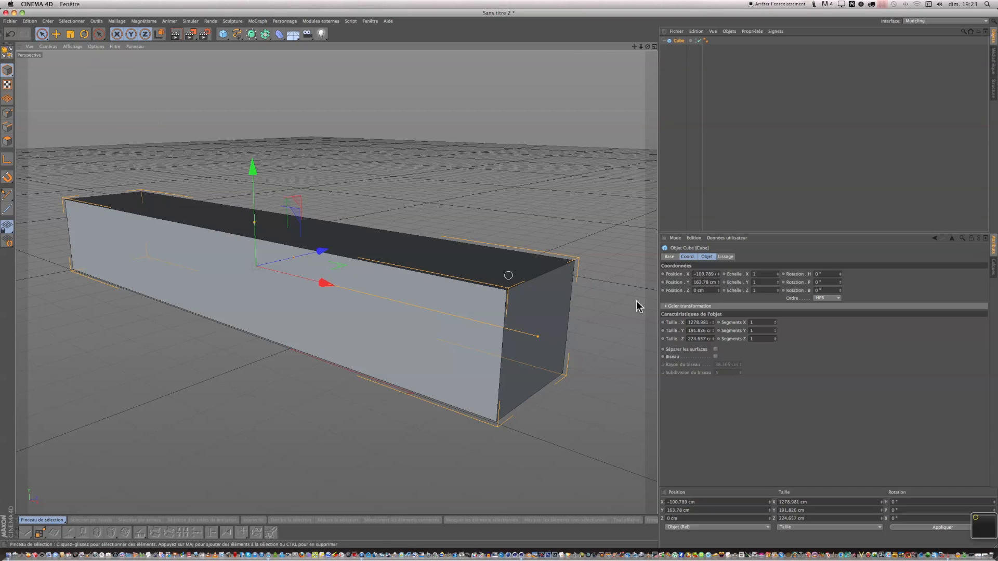
# Set the cube's segments to 3 along X, Y and Z.
pyautogui.click(775, 322)
pyautogui.click(775, 322)
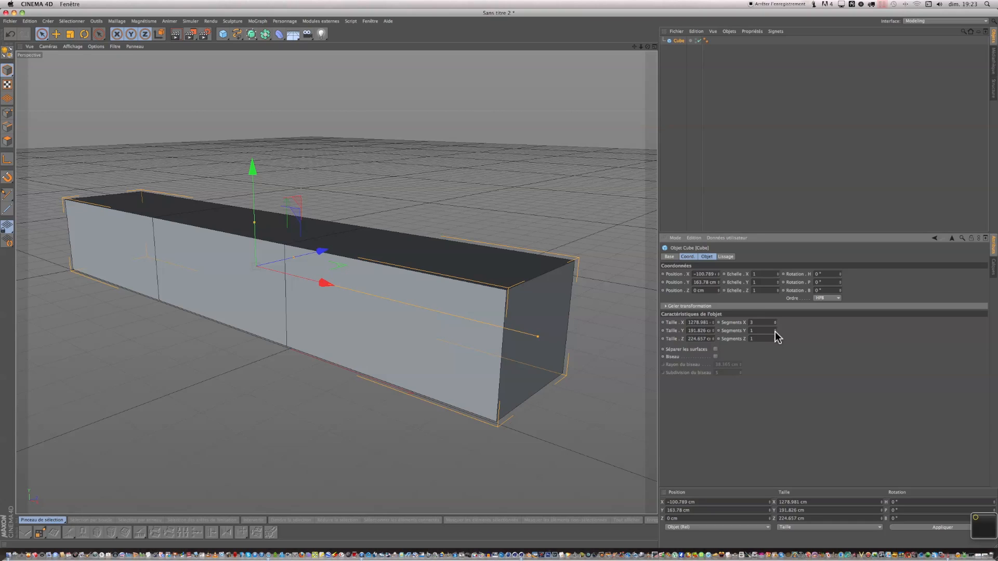
pyautogui.click(775, 330)
pyautogui.click(775, 330)
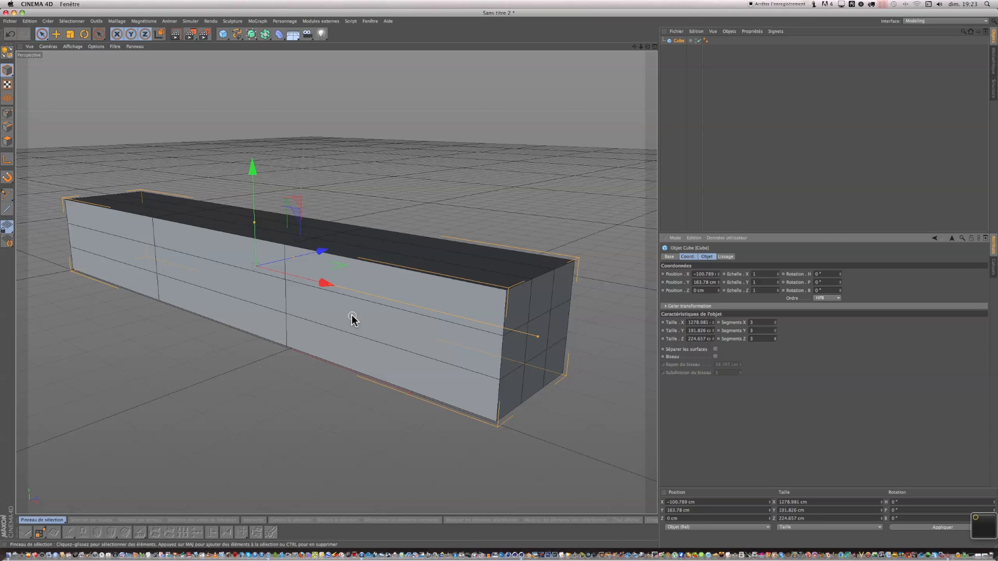
pyautogui.scroll(-4, 264, 256)
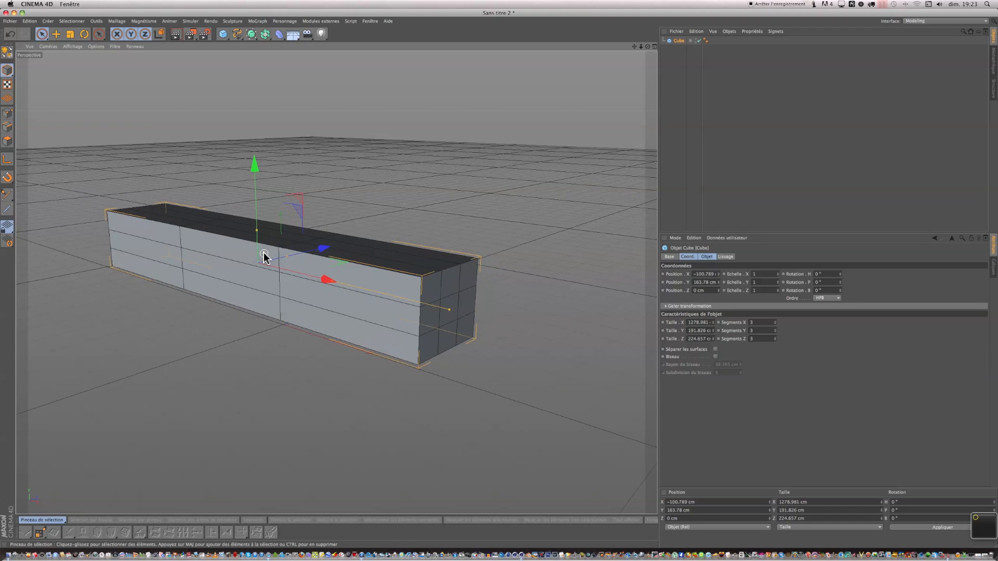
pyautogui.scroll(-3, 264, 257)
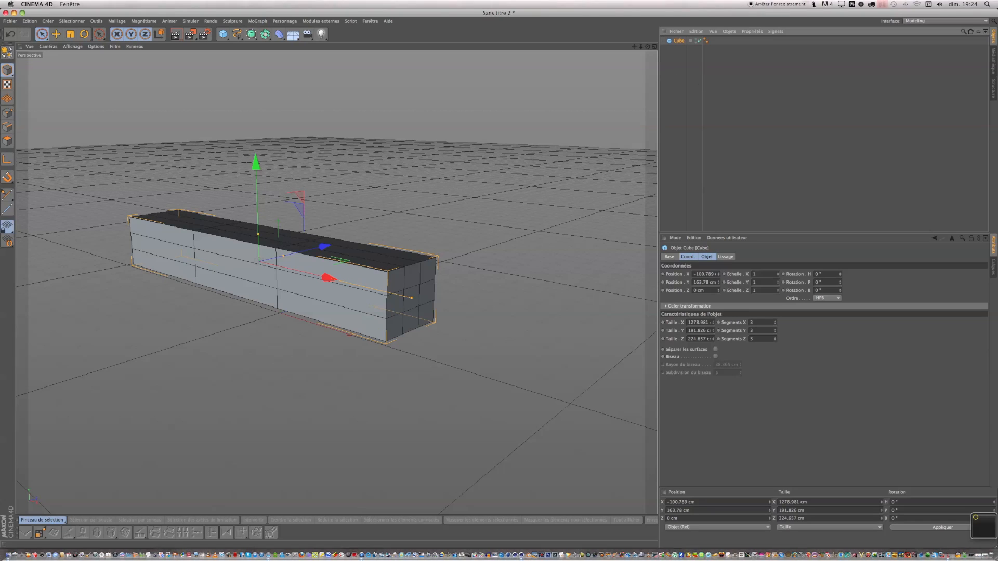
# Convert the cube into an editable polygon object.
pyautogui.click(6, 51)
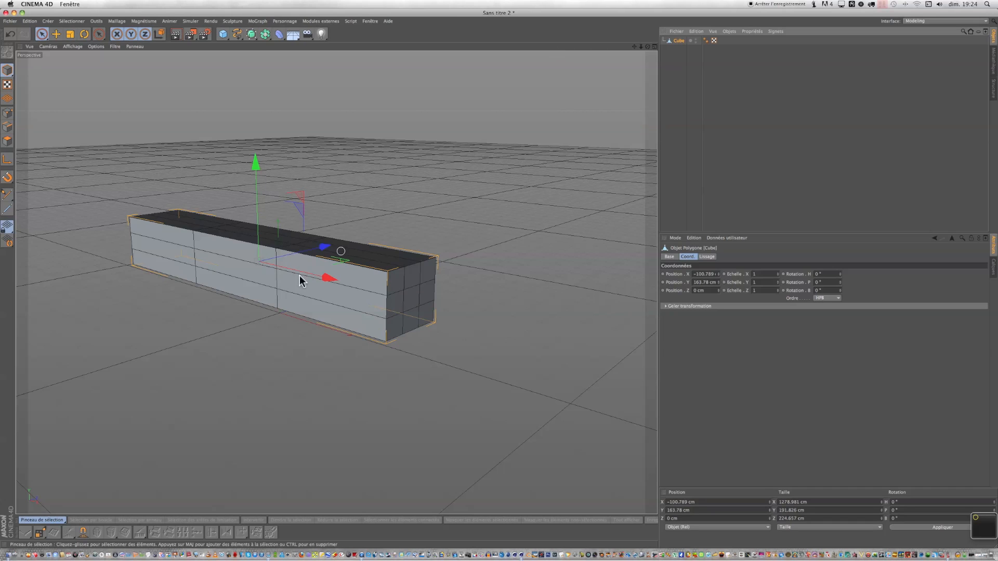
pyautogui.click(11, 37)
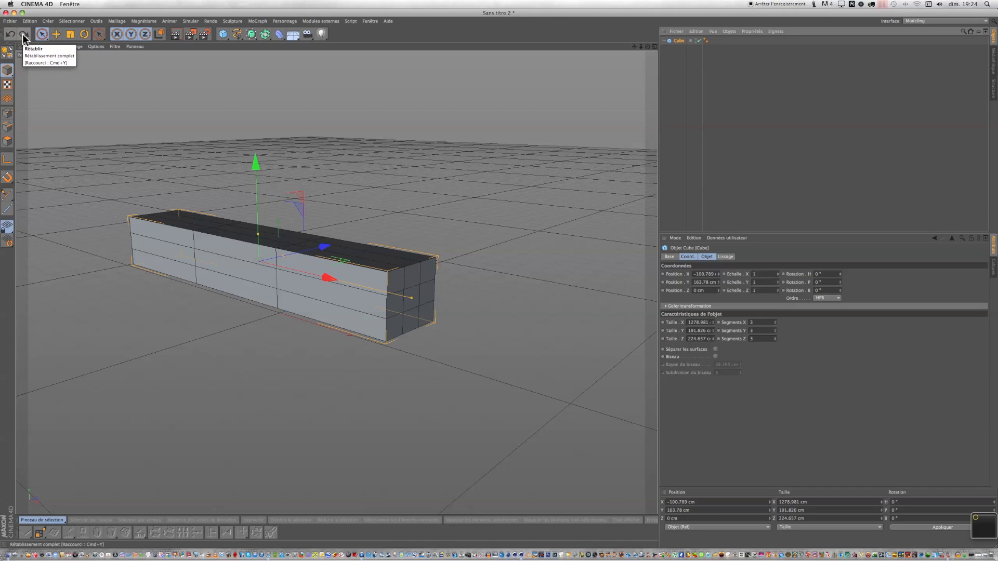
pyautogui.click(23, 34)
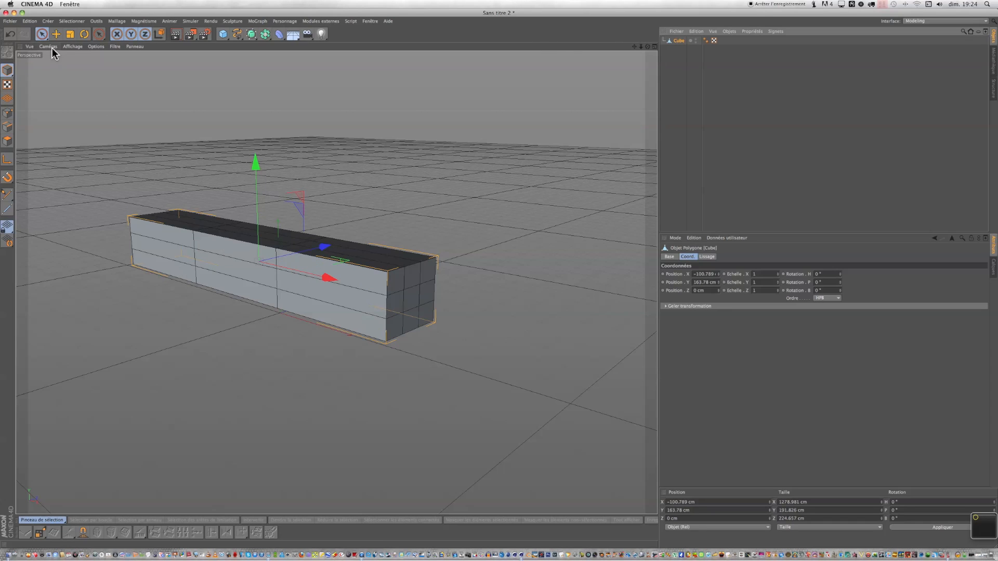
# Activate the selection tool in polygon editing mode.
pyautogui.click(41, 35)
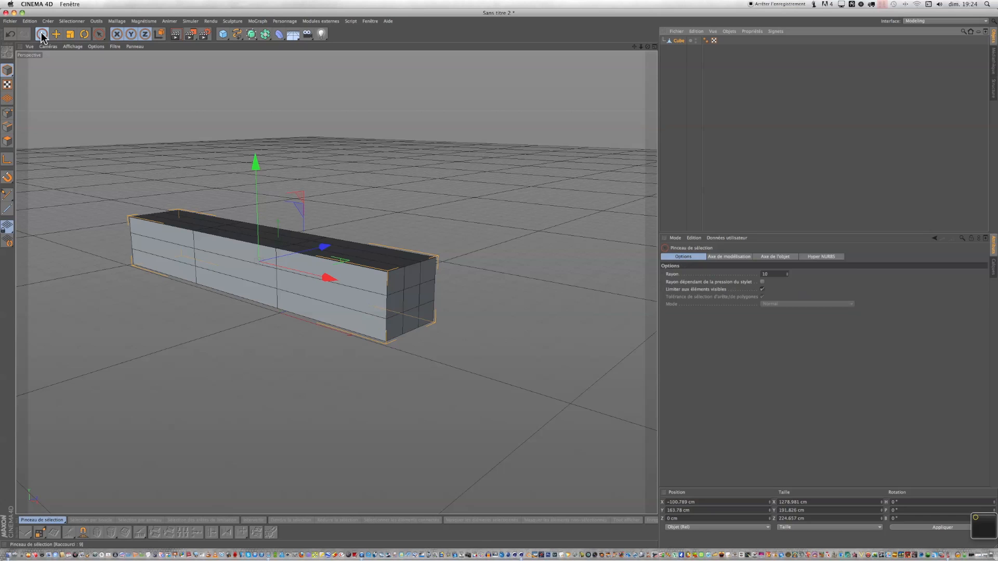
pyautogui.click(4, 143)
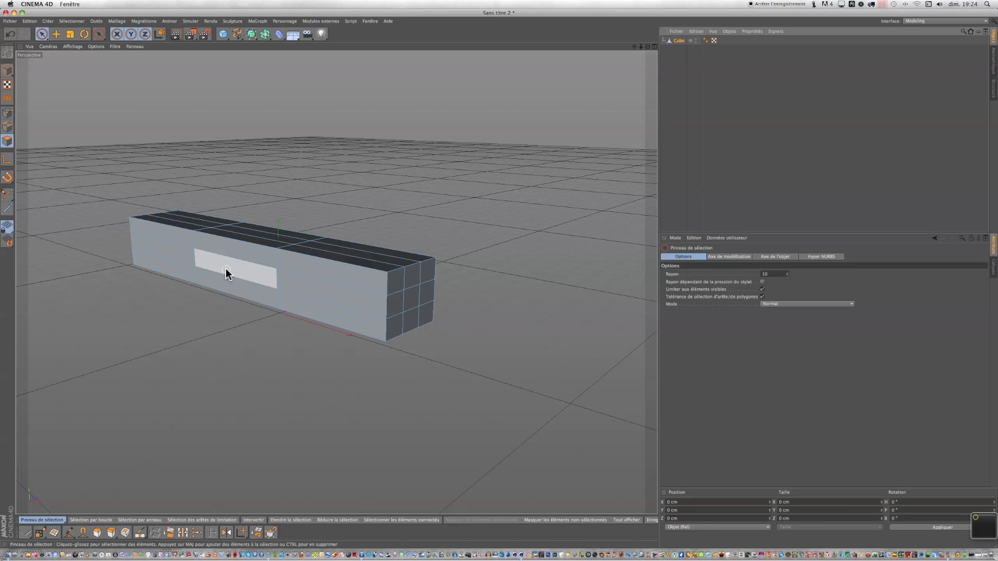
# Select the middle side polygon on each of the two long sides of the box.
pyautogui.scroll(3, 226, 273)
pyautogui.click(232, 269)
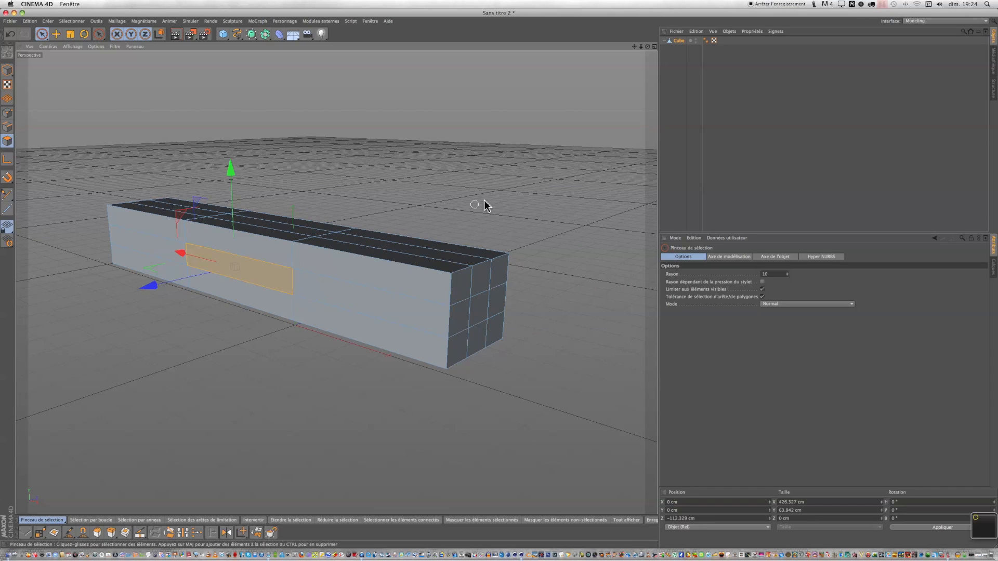
pyautogui.keyDown('alt'); pyautogui.moveTo(506, 284); pyautogui.dragTo(471, 282); pyautogui.keyUp('alt')
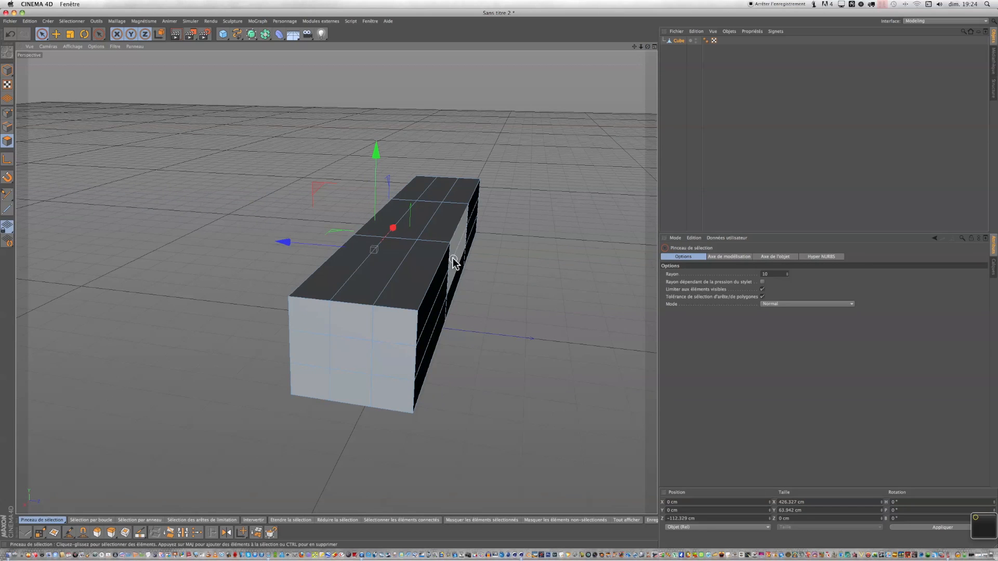
pyautogui.scroll(2, 456, 265)
pyautogui.scroll(3, 456, 266)
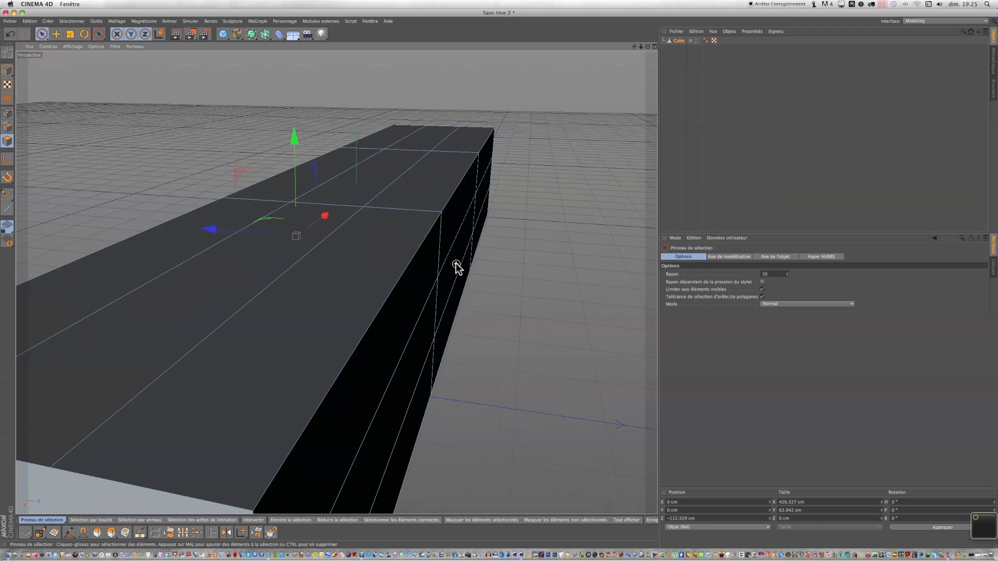
pyautogui.scroll(-5, 454, 265)
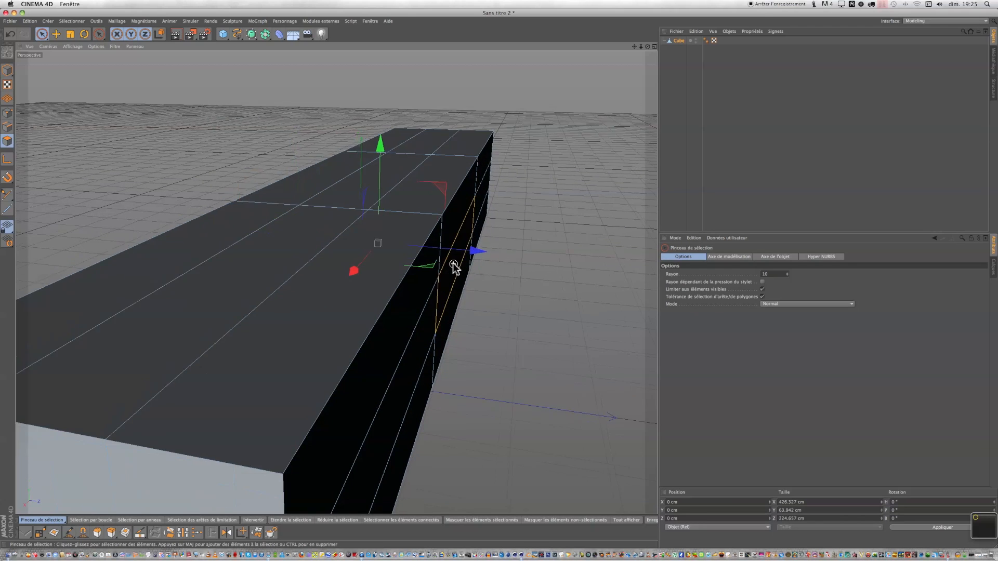
# Extrude the two side polygons outward about 213 cm to start the wings.
pyautogui.moveTo(647, 47); pyautogui.dragTo(499, 283)
pyautogui.rightClick(473, 186)
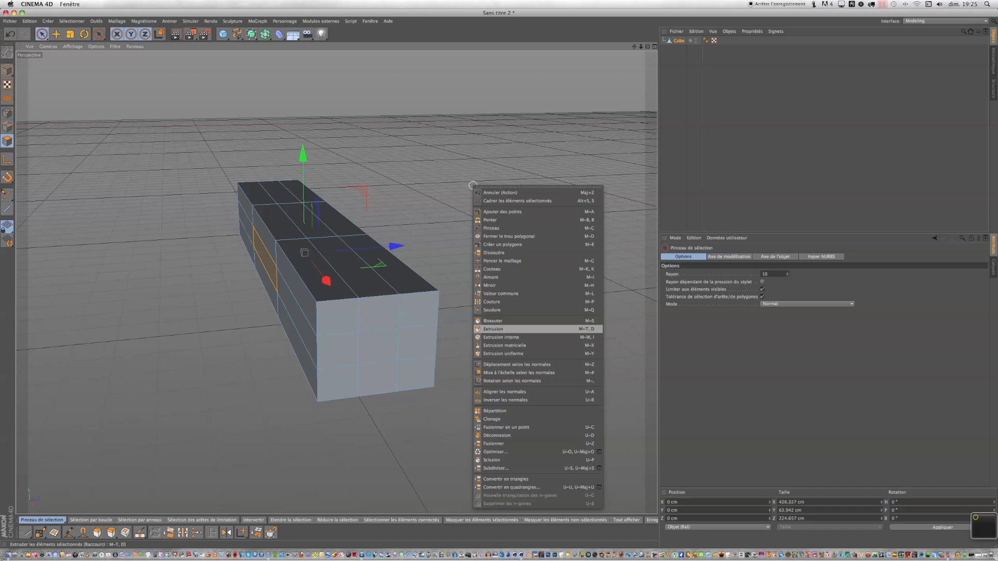
pyautogui.click(503, 329)
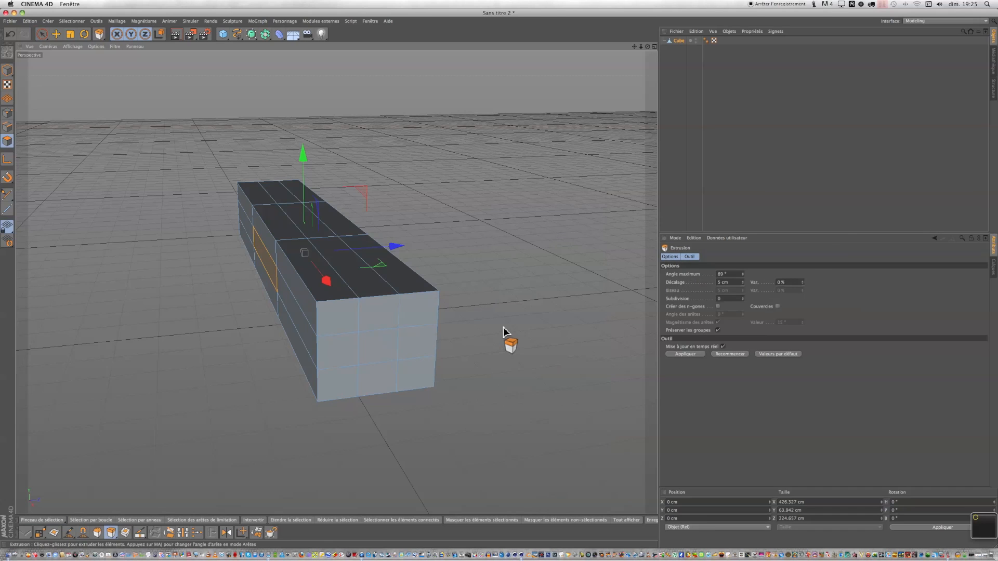
pyautogui.rightClick(503, 331)
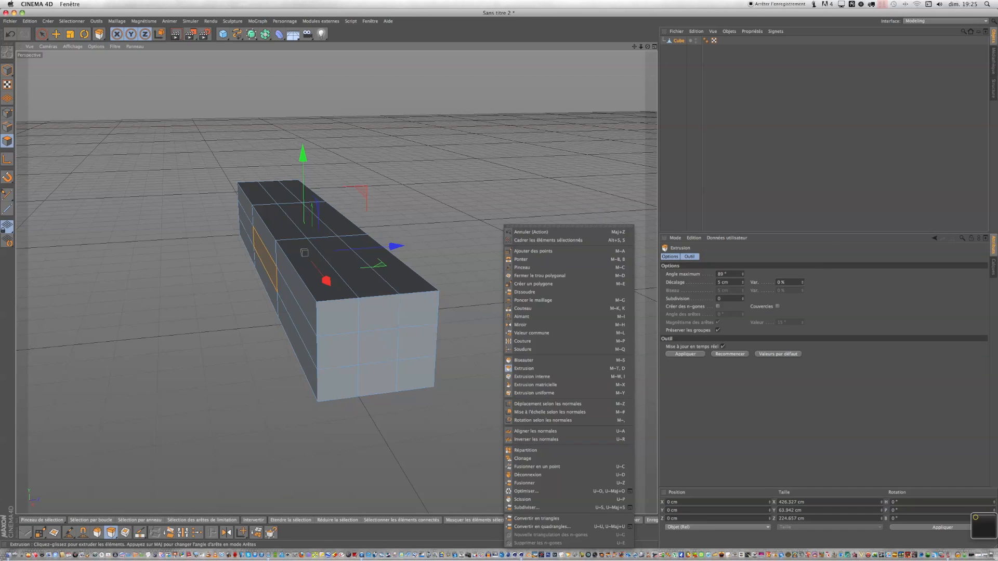
pyautogui.click(497, 329)
pyautogui.rightClick(497, 329)
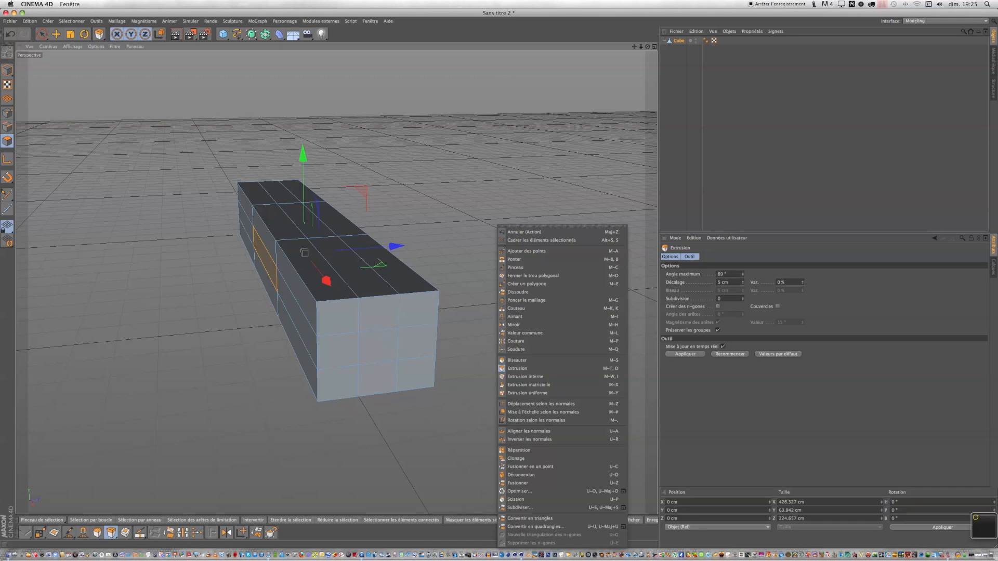
pyautogui.click(478, 335)
pyautogui.rightClick(479, 335)
pyautogui.click(478, 330)
pyautogui.moveTo(477, 331); pyautogui.dragTo(925, 331)
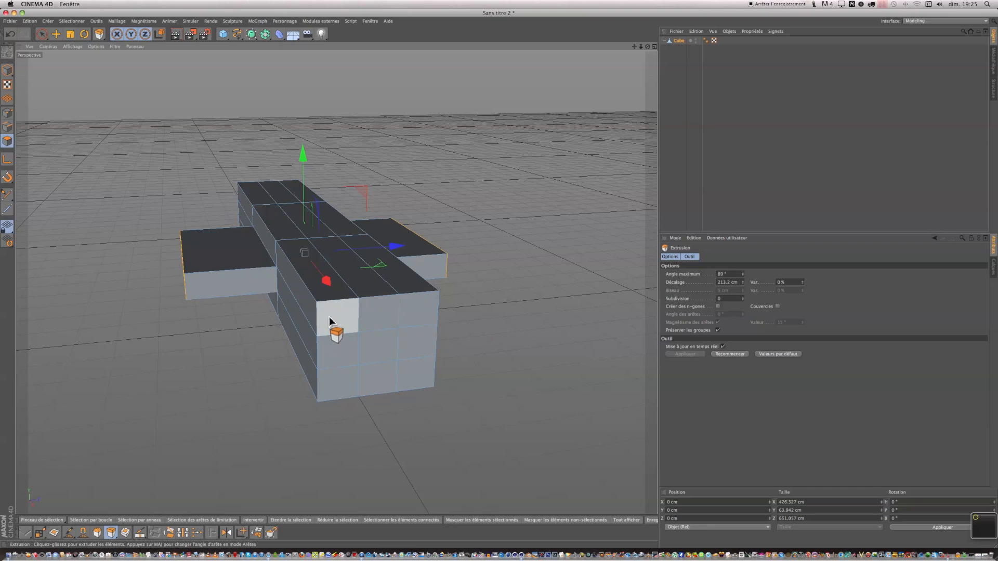
# Extrude the wing tips outward twice more, about 188 cm and 287 cm.
pyautogui.moveTo(326, 279); pyautogui.dragTo(325, 278)
pyautogui.moveTo(465, 318); pyautogui.dragTo(563, 317)
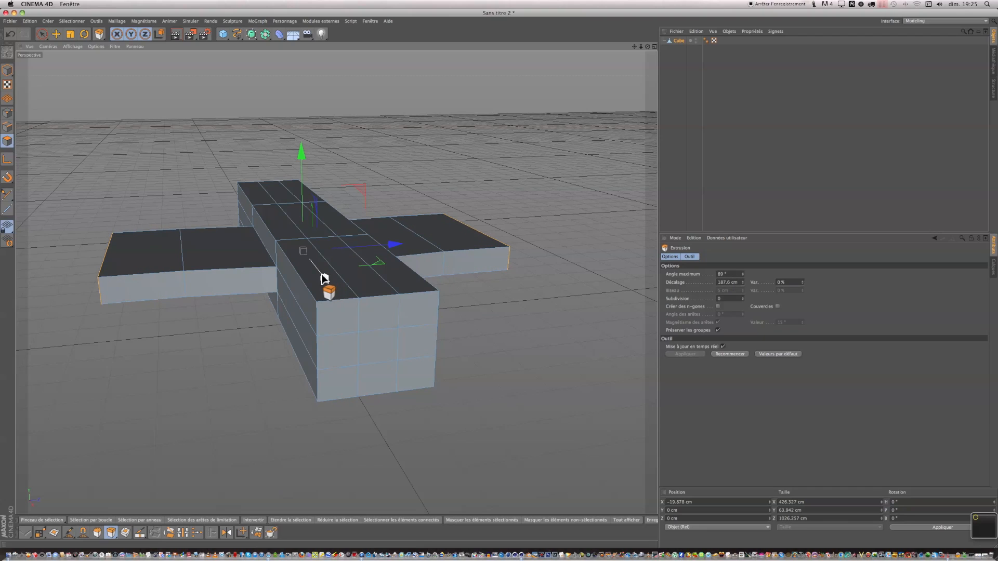
pyautogui.moveTo(324, 276); pyautogui.dragTo(322, 276)
pyautogui.moveTo(486, 330); pyautogui.dragTo(633, 330)
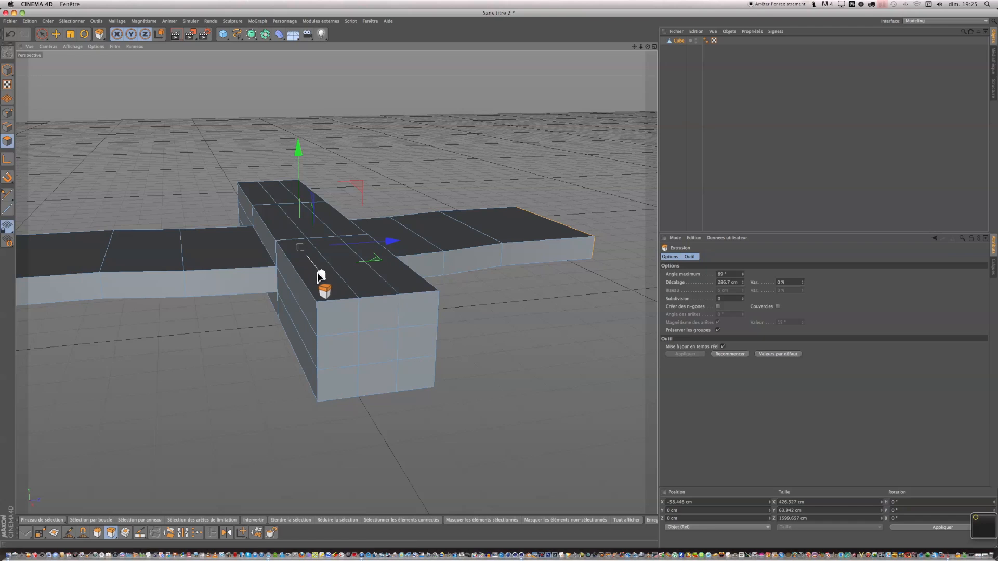
pyautogui.moveTo(322, 274); pyautogui.dragTo(319, 265)
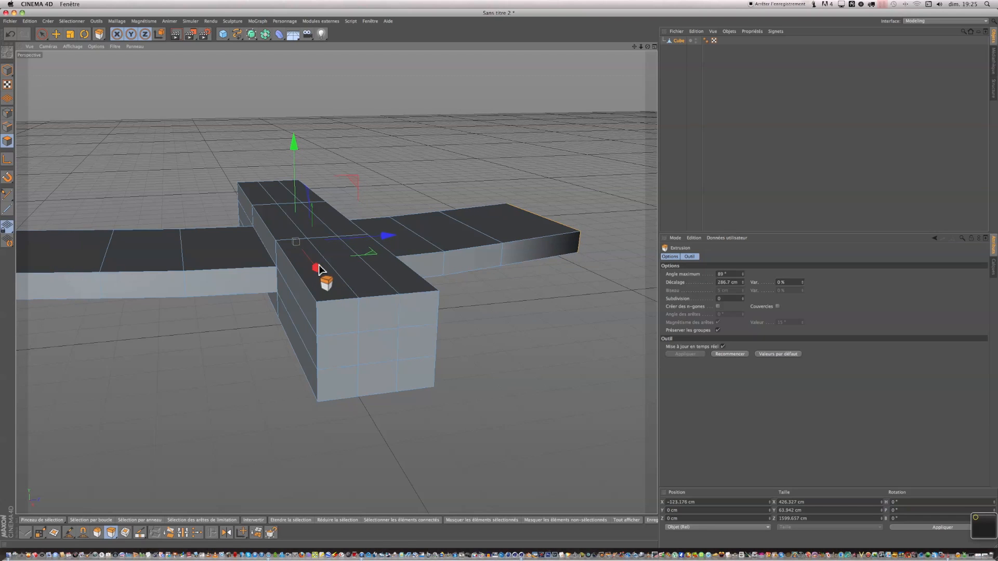
# Extrude the wing tips outward again, about 158 cm and 245 cm.
pyautogui.scroll(-3, 319, 266)
pyautogui.scroll(-3, 319, 268)
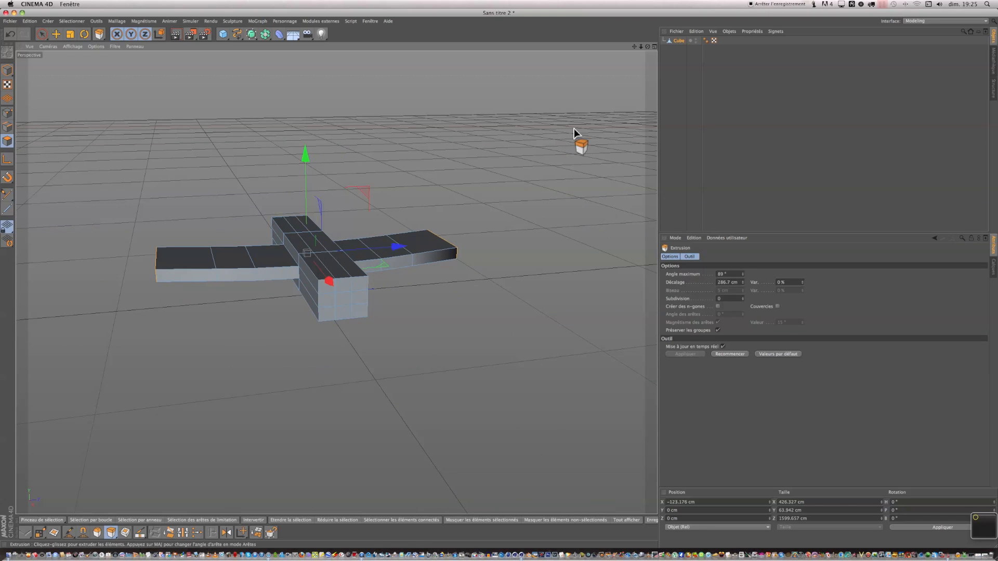
pyautogui.moveTo(648, 47)
pyautogui.mouseDown()
pyautogui.moveTo(692, 48)
pyautogui.moveTo(635, 47)
pyautogui.mouseUp()
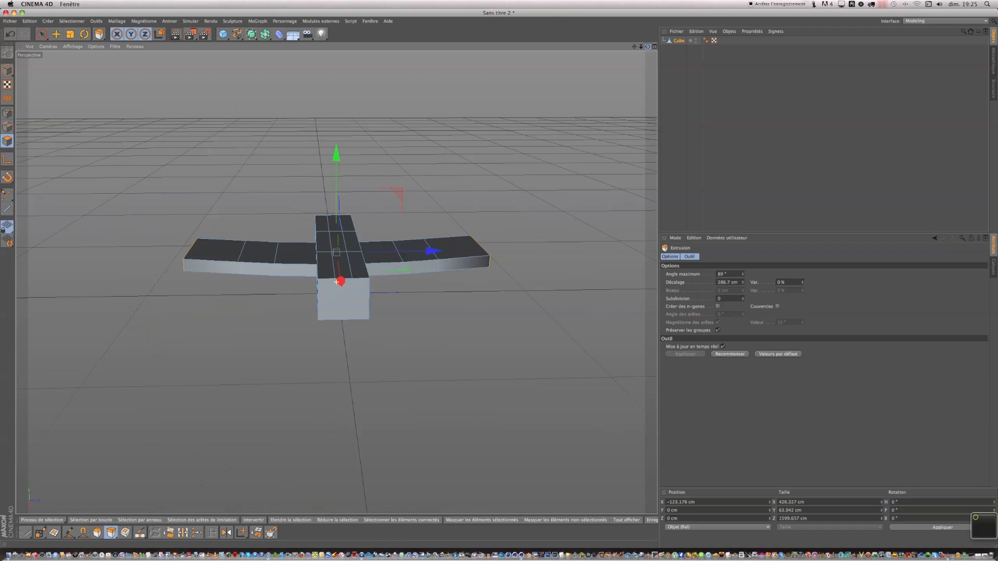
pyautogui.moveTo(537, 160); pyautogui.dragTo(572, 160)
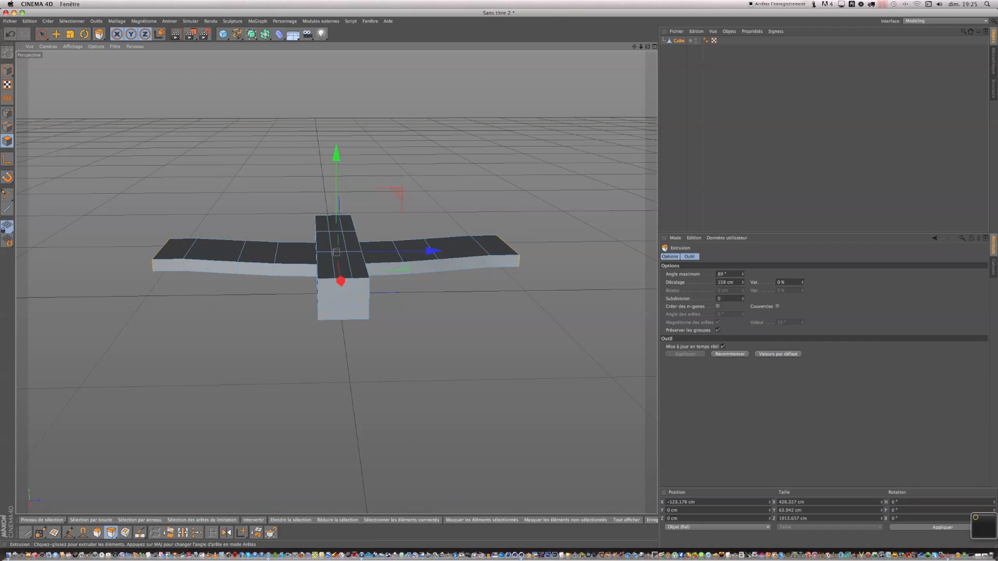
pyautogui.moveTo(345, 280); pyautogui.dragTo(341, 276)
pyautogui.scroll(-2, 416, 269)
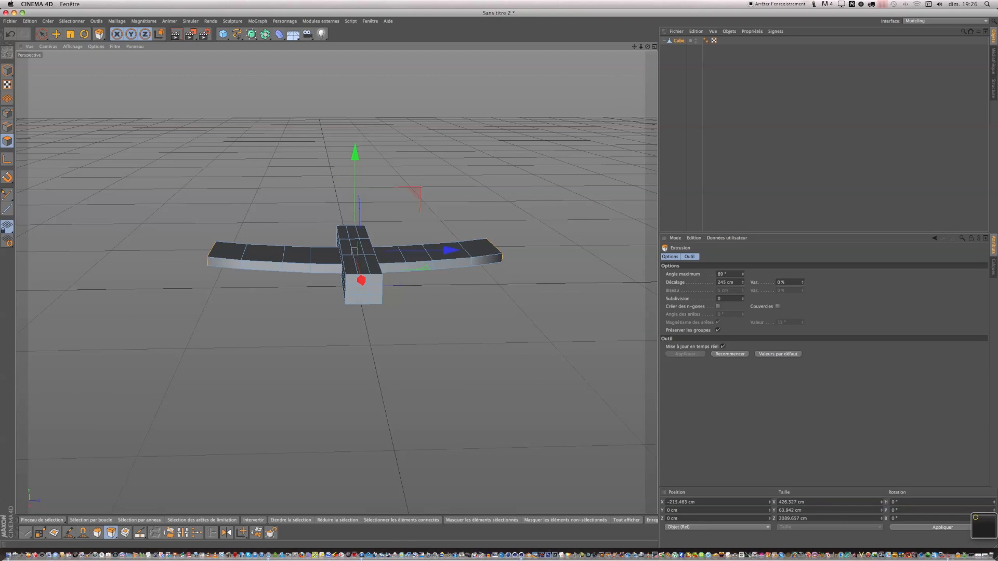
# Select the nine polygons of the fuselage's end face and extrude it twice, about 159 cm and 148 cm.
pyautogui.moveTo(648, 46); pyautogui.dragTo(855, 47)
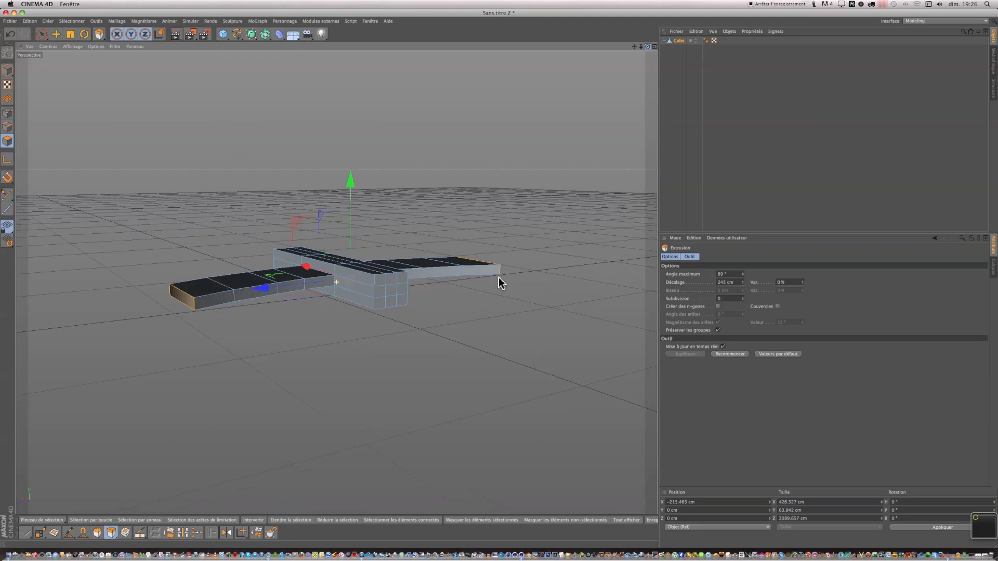
pyautogui.click(42, 35)
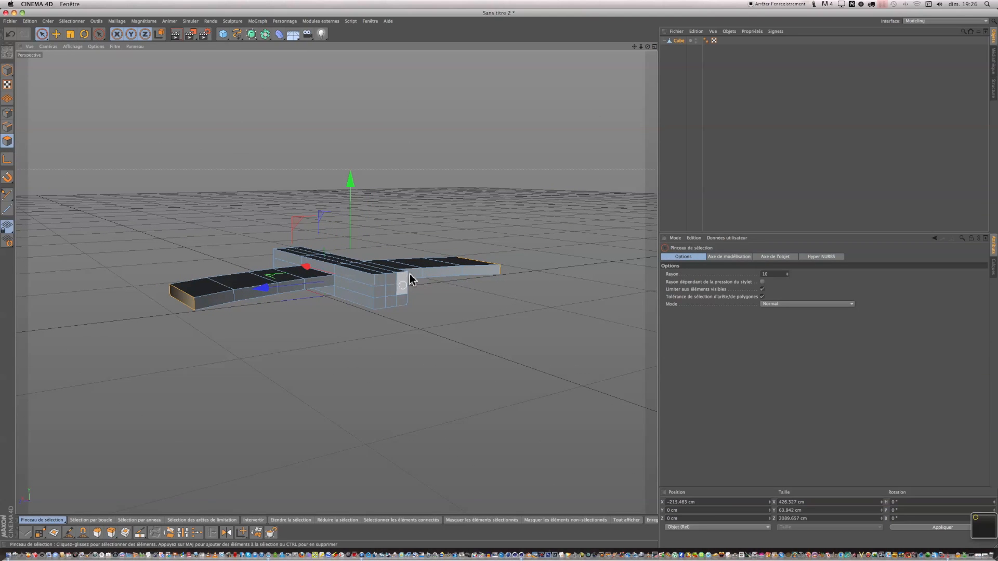
pyautogui.scroll(6, 403, 311)
pyautogui.moveTo(396, 275); pyautogui.dragTo(394, 254)
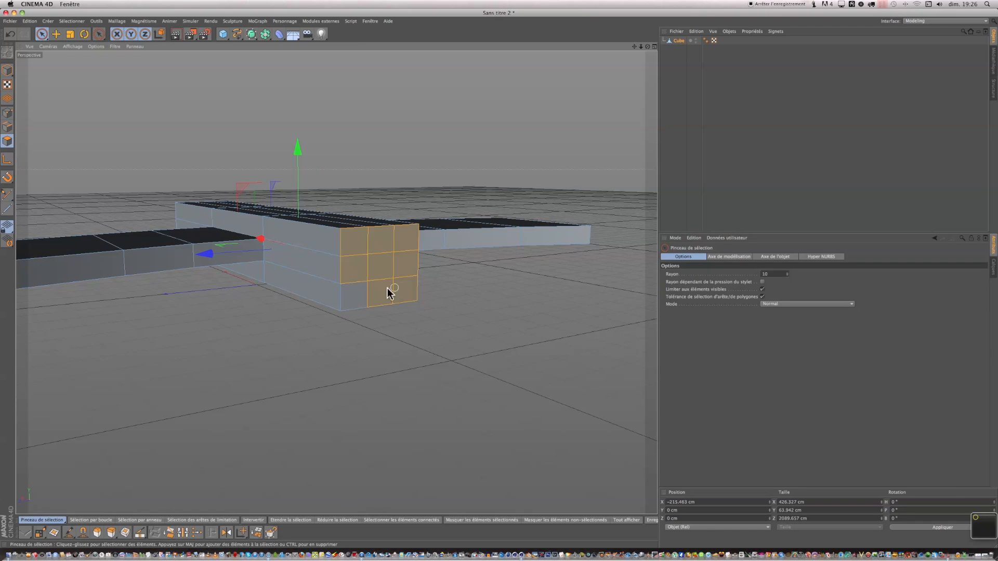
pyautogui.rightClick(364, 284)
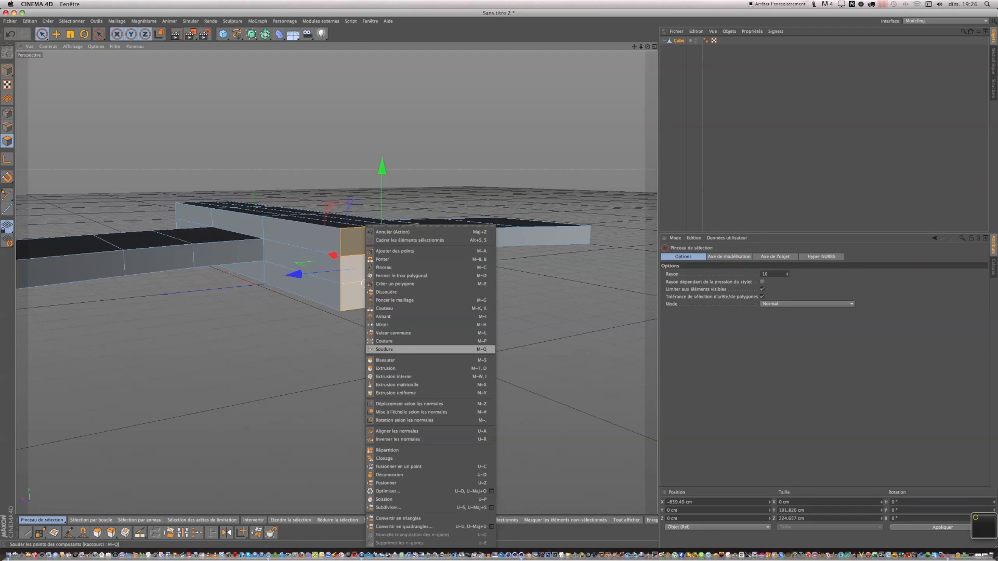
pyautogui.click(390, 369)
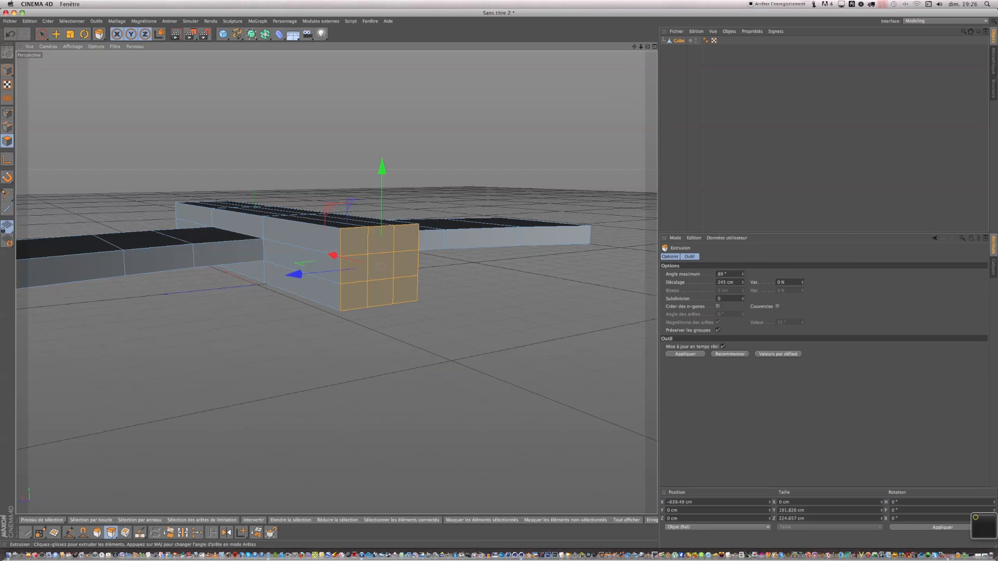
pyautogui.keyDown('alt'); pyautogui.moveTo(557, 197); pyautogui.dragTo(556, 255); pyautogui.keyUp('alt')
pyautogui.moveTo(556, 196); pyautogui.dragTo(640, 197)
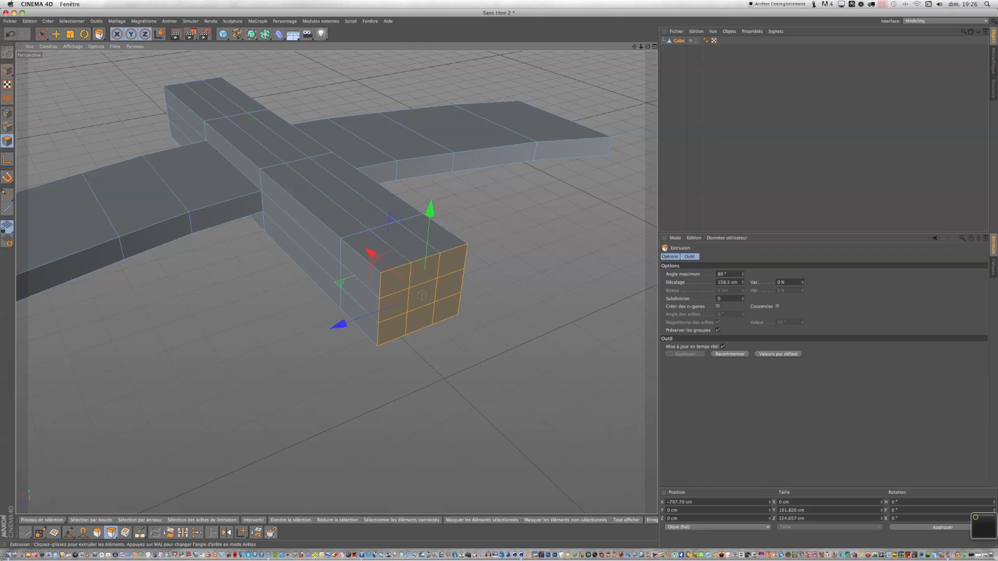
pyautogui.moveTo(474, 227); pyautogui.dragTo(551, 227)
pyautogui.scroll(-7, 464, 228)
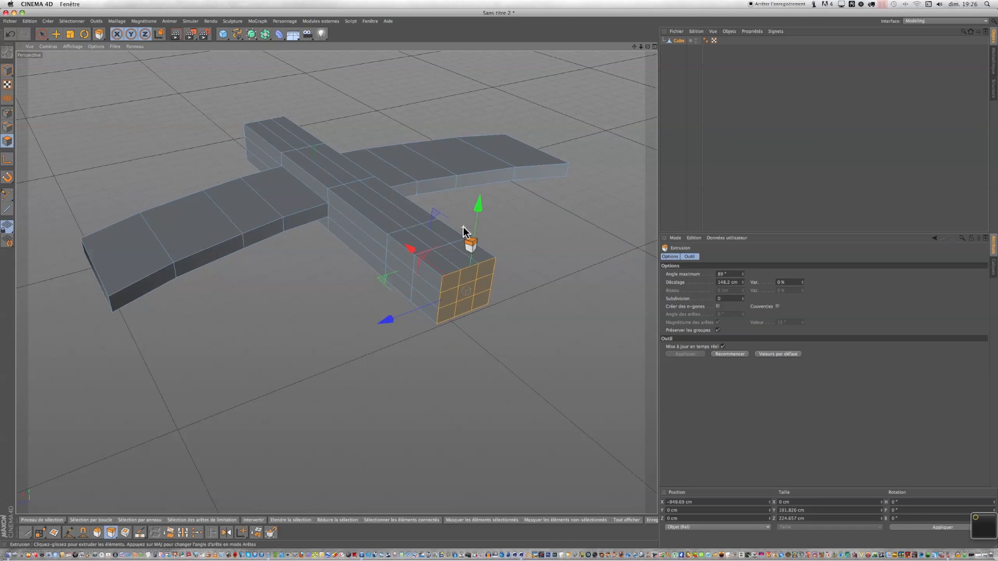
# Orbit and zoom around the airplane to inspect the model from several angles.
pyautogui.keyDown('alt'); pyautogui.moveTo(464, 228); pyautogui.dragTo(570, 172); pyautogui.keyUp('alt')
pyautogui.keyDown('alt'); pyautogui.moveTo(406, 244); pyautogui.dragTo(525, 333); pyautogui.keyUp('alt')
pyautogui.keyDown('alt'); pyautogui.moveTo(501, 283); pyautogui.dragTo(465, 213); pyautogui.keyUp('alt')
pyautogui.scroll(-3, 581, 97)
pyautogui.scroll(-1, 582, 97)
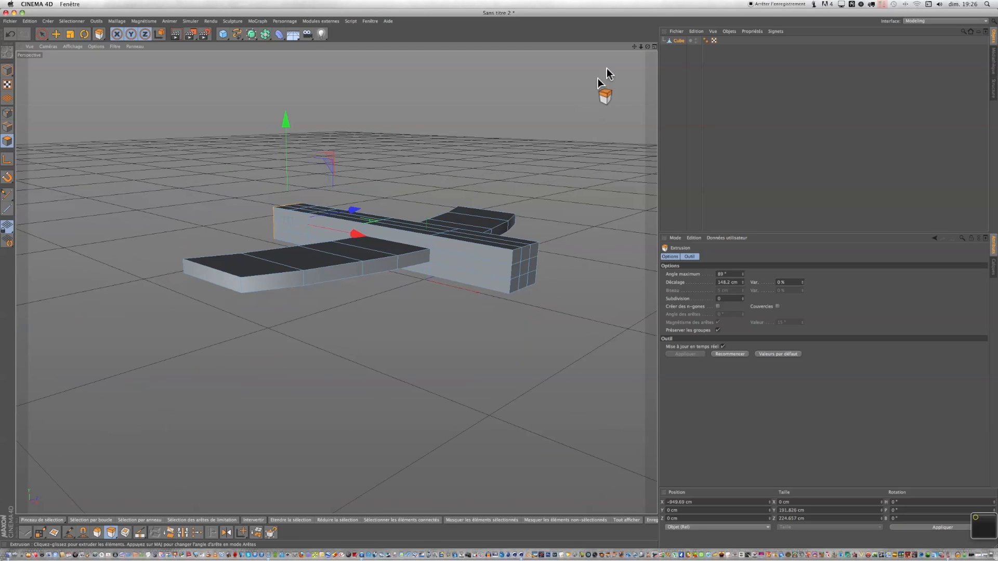
pyautogui.moveTo(634, 48); pyautogui.dragTo(553, 120)
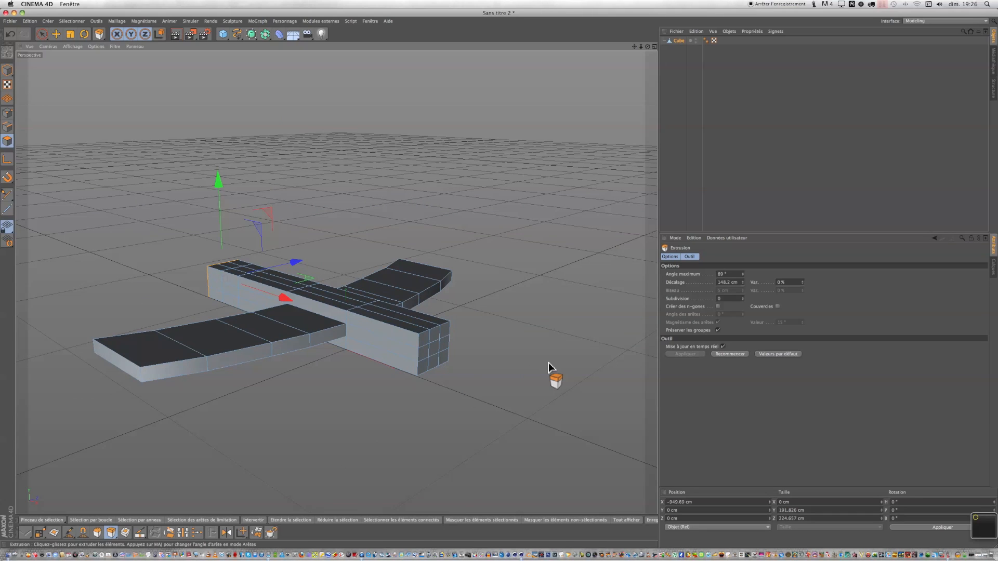
pyautogui.scroll(2, 548, 362)
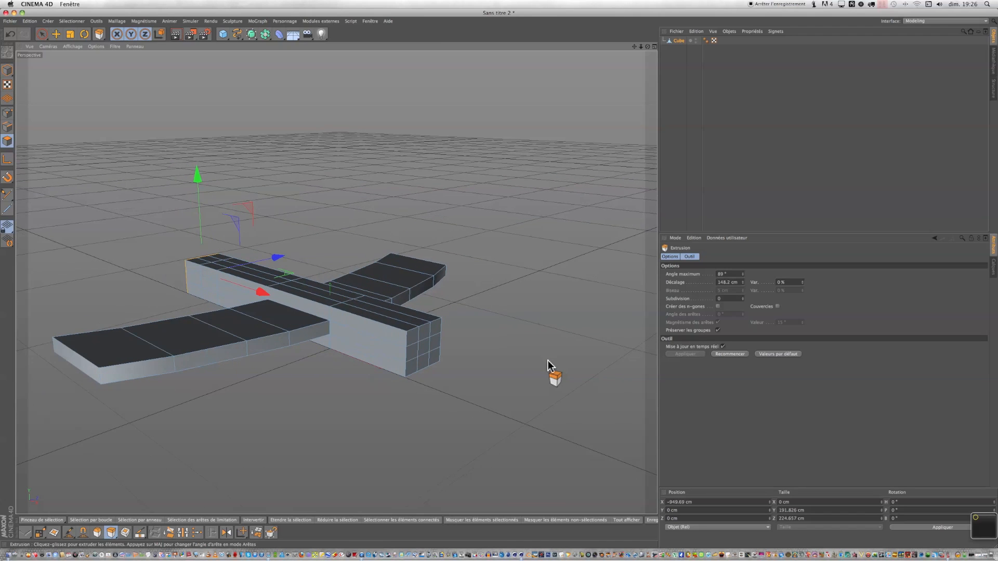
pyautogui.moveTo(634, 46); pyautogui.dragTo(783, 54)
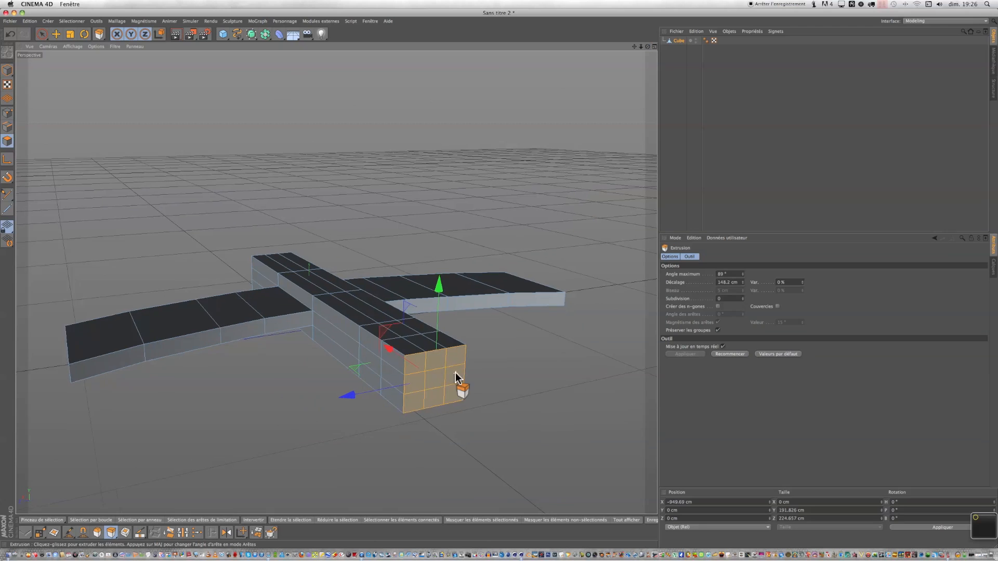
pyautogui.scroll(2, 455, 377)
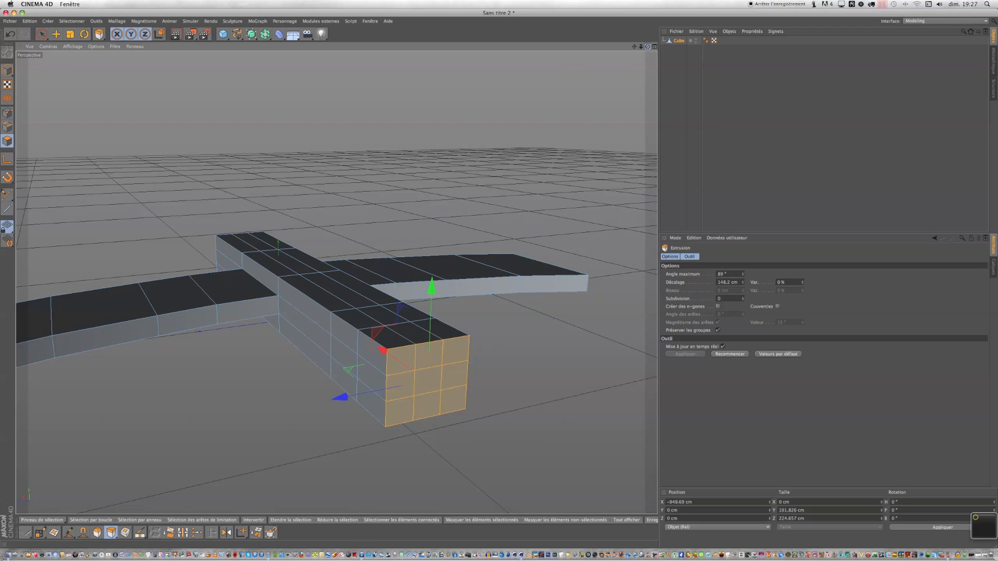
pyautogui.moveTo(647, 46); pyautogui.dragTo(646, 73)
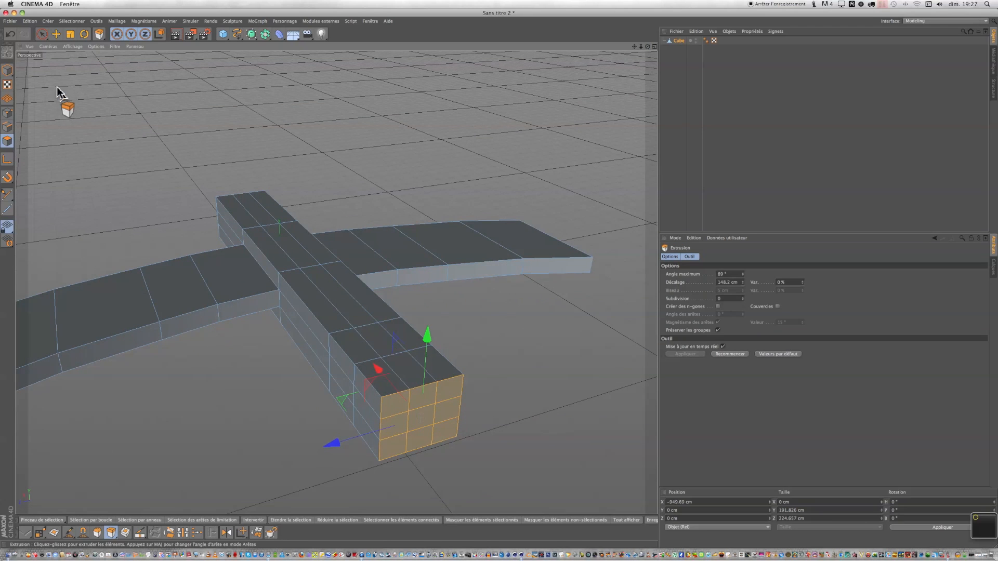
# Select a top polygon near the fuselage's tail end and extrude it upward about 182 cm as a tail fin.
pyautogui.click(42, 33)
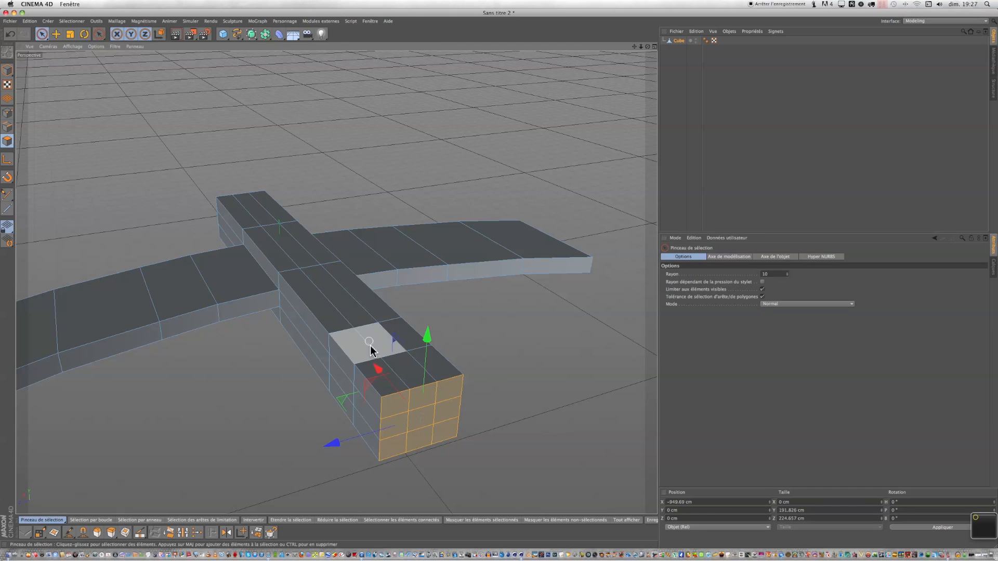
pyautogui.click(395, 367)
pyautogui.rightClick(395, 367)
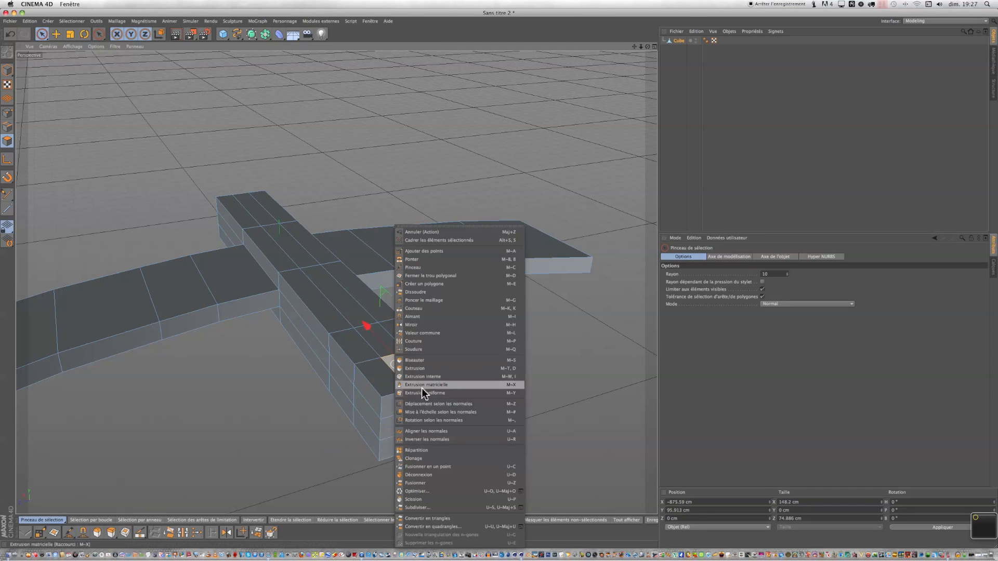
pyautogui.click(426, 365)
pyautogui.moveTo(426, 365); pyautogui.dragTo(521, 364)
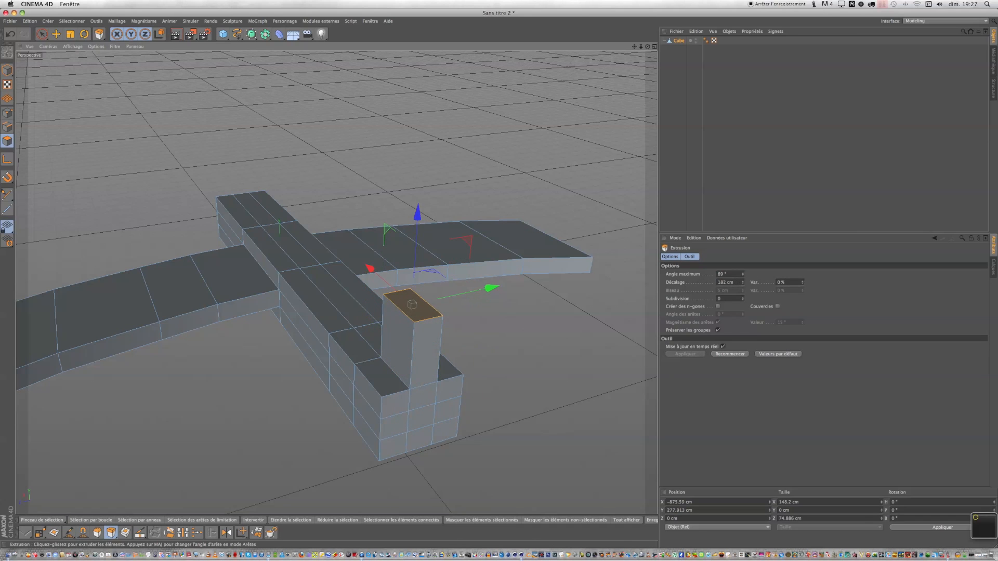
pyautogui.moveTo(647, 47); pyautogui.dragTo(694, 18)
pyautogui.moveTo(608, 106); pyautogui.dragTo(630, 108)
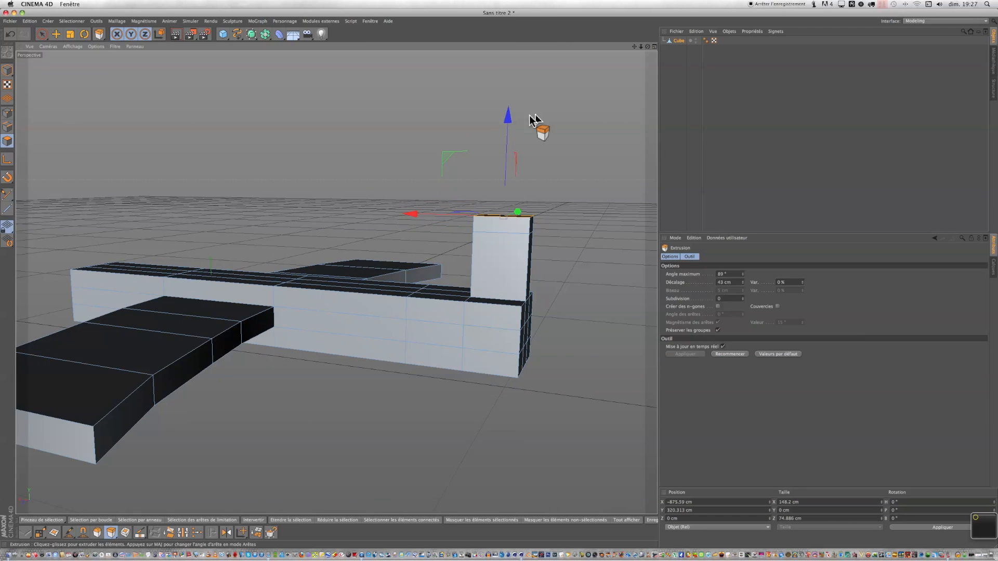
pyautogui.press('super+z')
pyautogui.press('super+z')
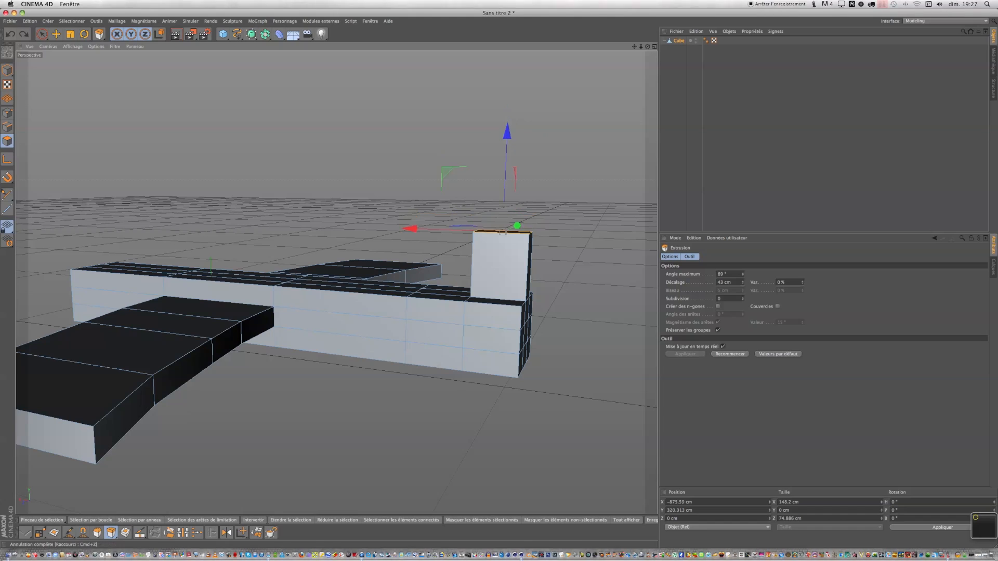
# Extrude the tail fin's top face upward about 232 cm.
pyautogui.moveTo(608, 107); pyautogui.dragTo(734, 106)
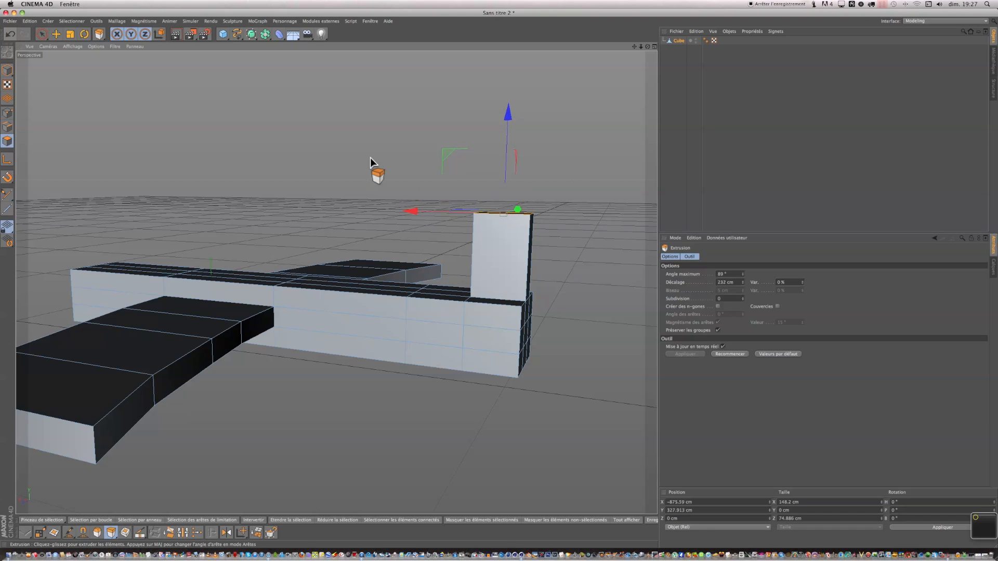
# Select the top front edge of the tail fin and move it backward to slant the fin's leading edge.
pyautogui.moveTo(648, 47); pyautogui.dragTo(481, 276)
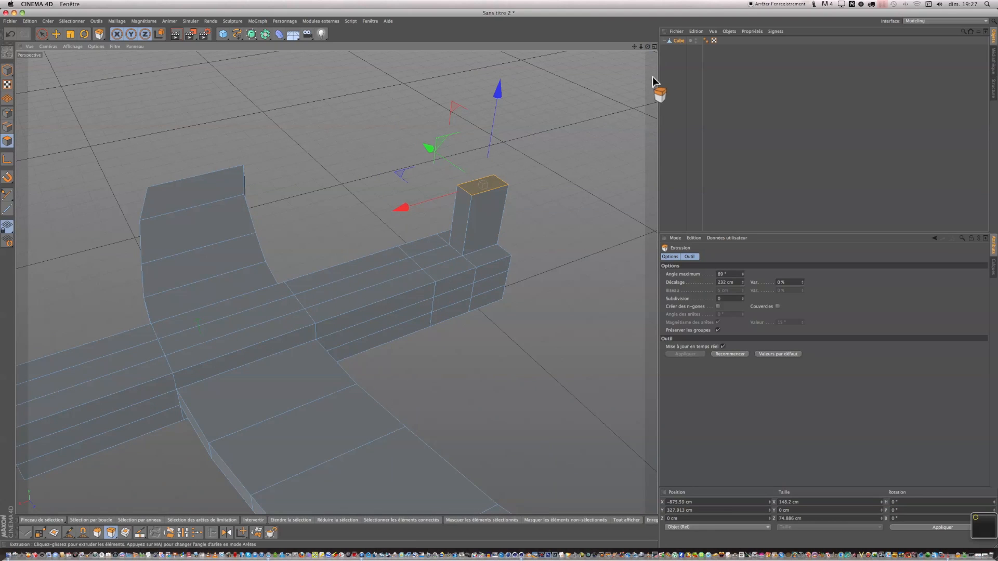
pyautogui.moveTo(648, 47); pyautogui.dragTo(652, 9)
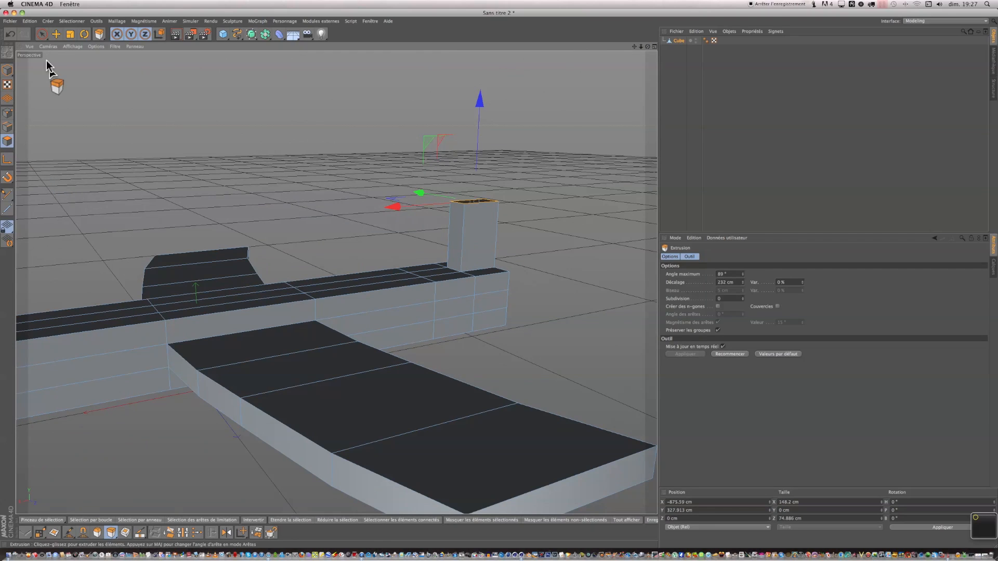
pyautogui.click(42, 35)
pyautogui.click(8, 128)
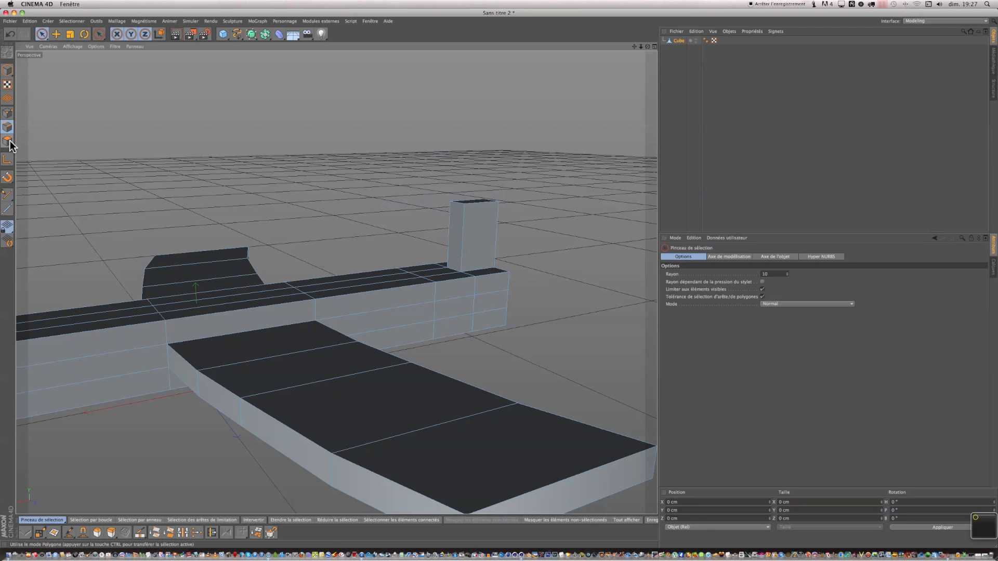
pyautogui.scroll(6, 502, 176)
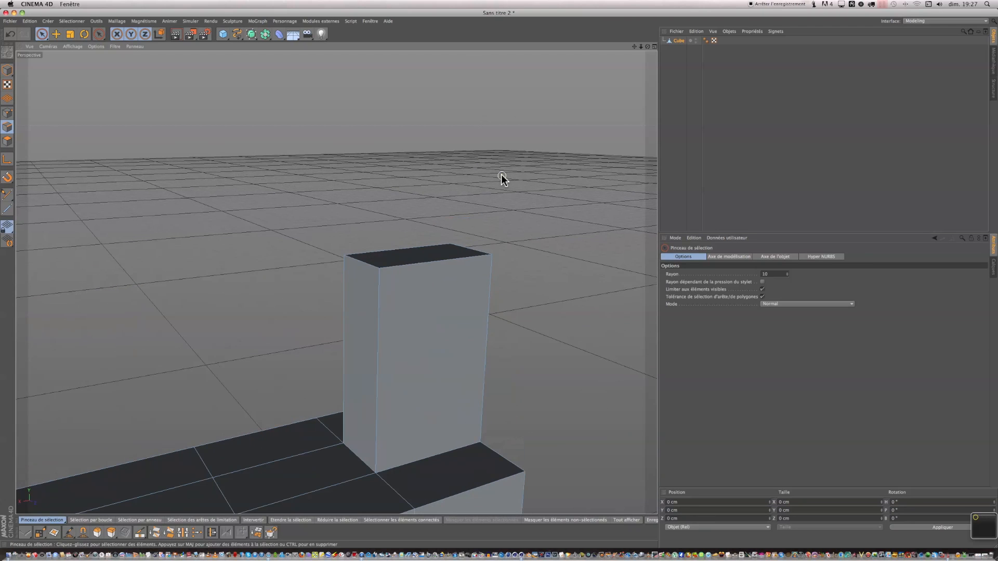
pyautogui.click(366, 269)
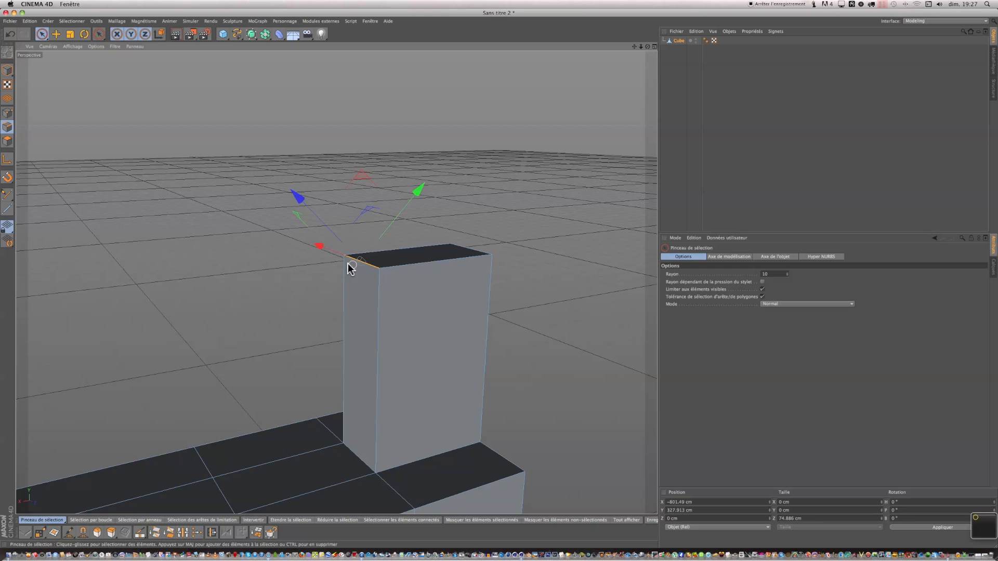
pyautogui.moveTo(298, 203); pyautogui.dragTo(363, 235)
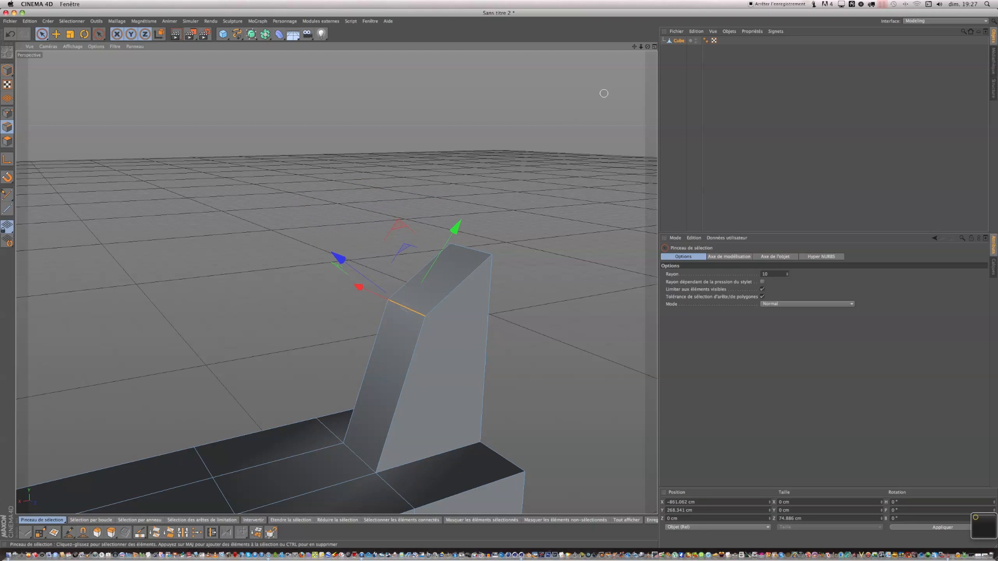
# Select the side polygons on both sides of the fuselage's tail end and extrude them outward about 174 cm as horizontal stabilizers.
pyautogui.moveTo(647, 47); pyautogui.dragTo(681, 39)
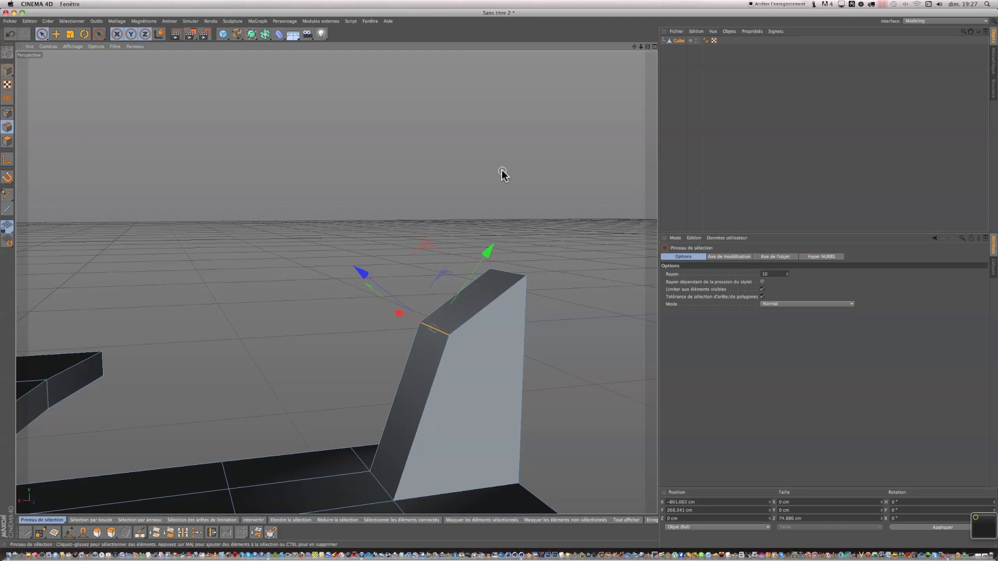
pyautogui.scroll(-5, 502, 171)
pyautogui.scroll(-2, 502, 171)
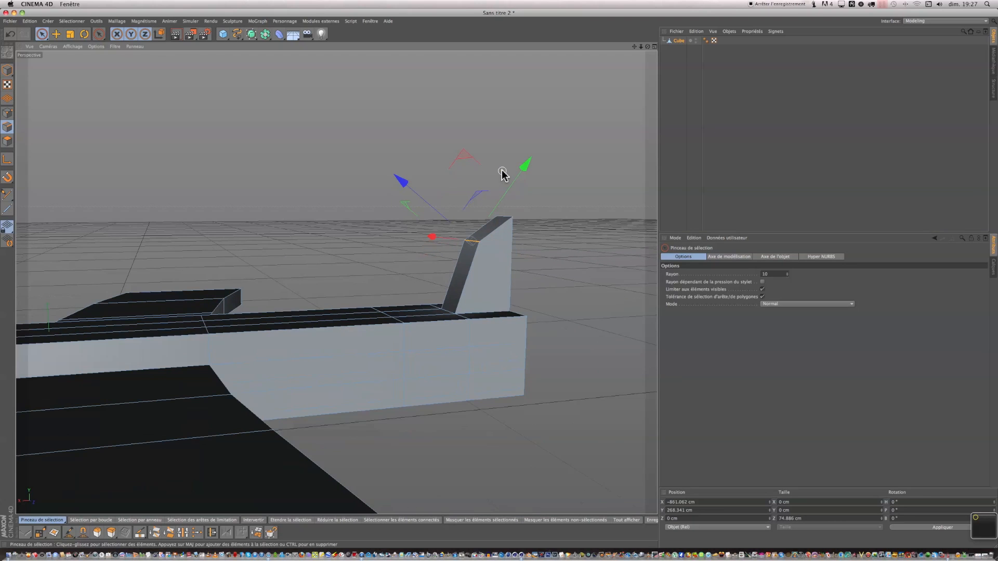
pyautogui.scroll(-4, 502, 171)
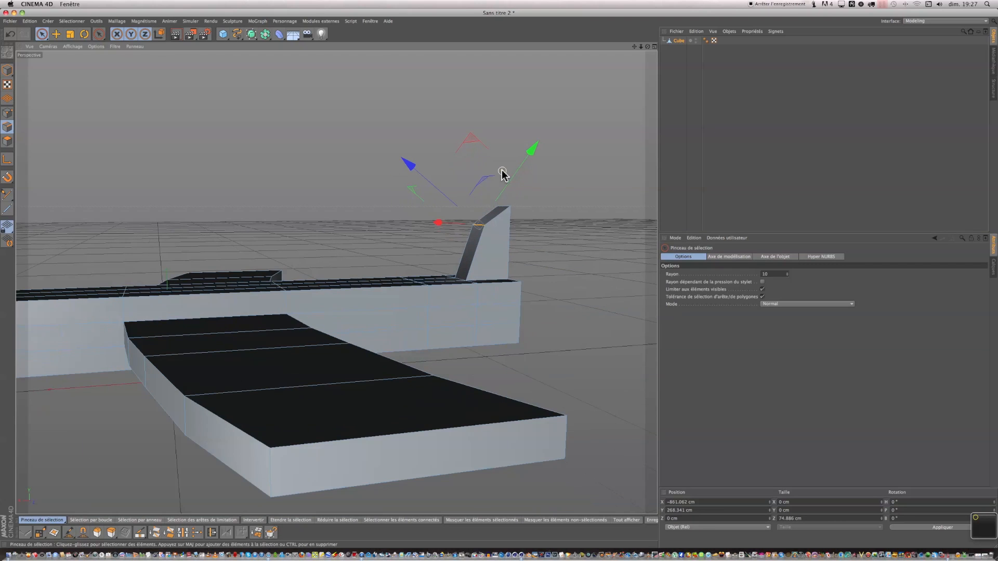
pyautogui.click(6, 141)
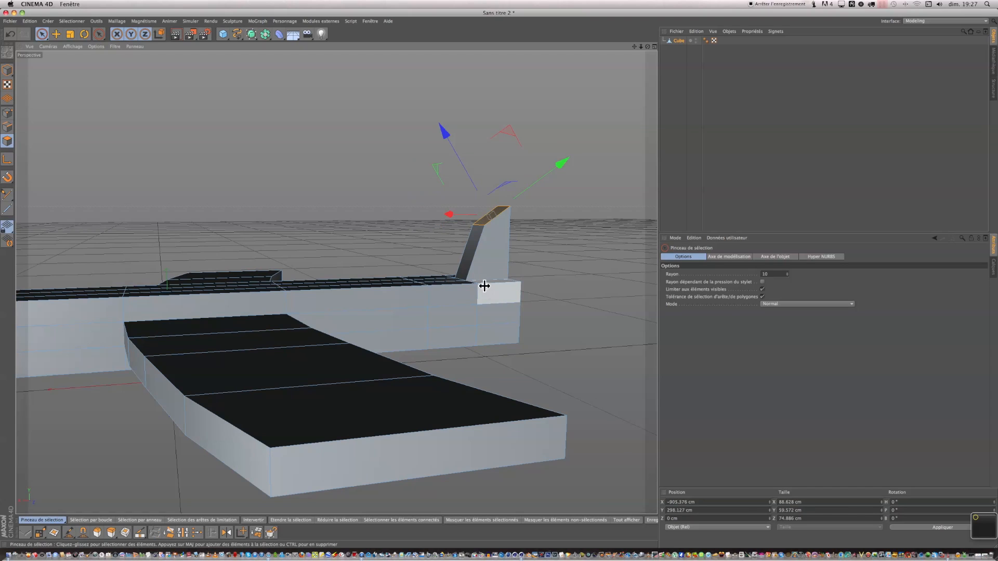
pyautogui.click(484, 286)
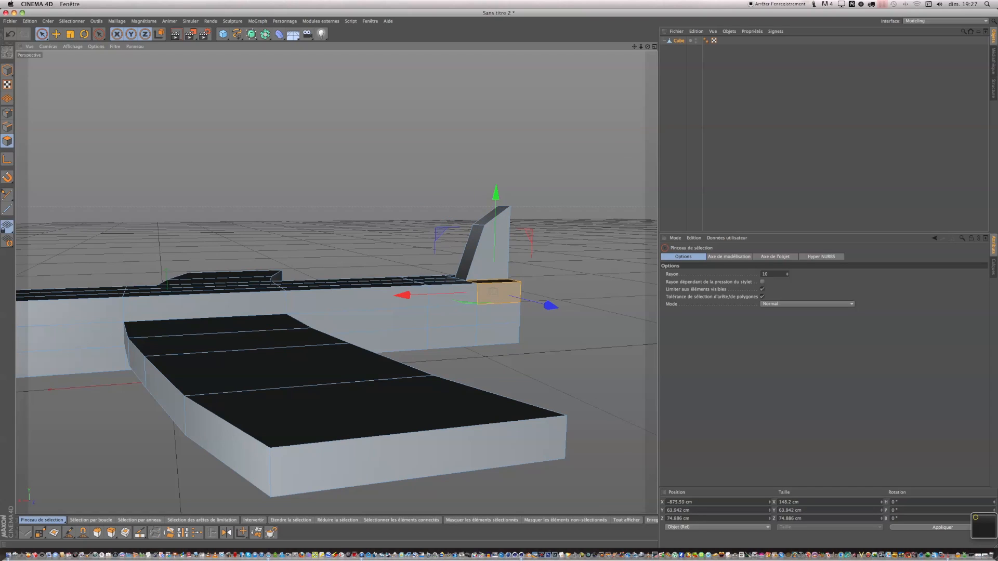
pyautogui.moveTo(648, 46); pyautogui.dragTo(499, 284)
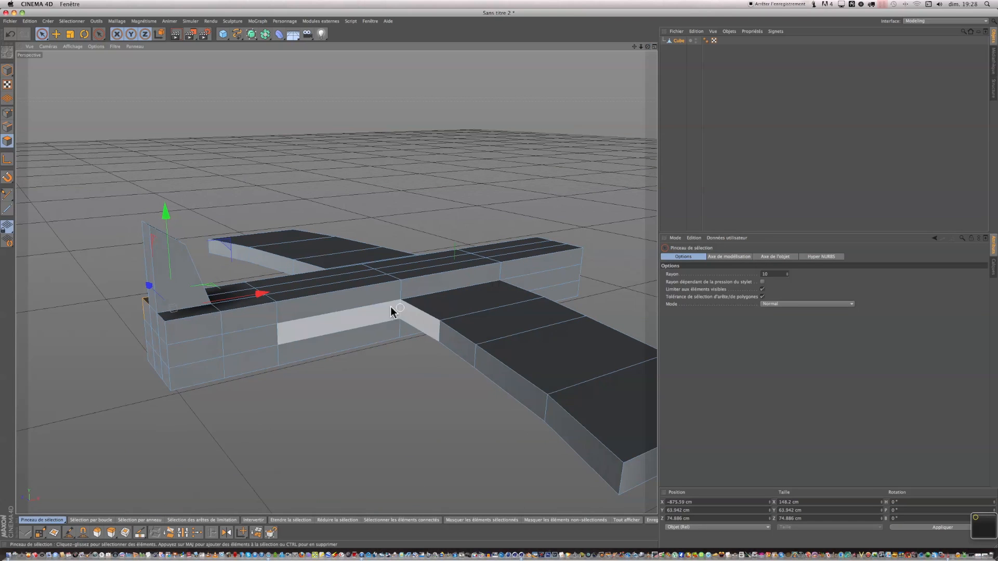
pyautogui.click(215, 323)
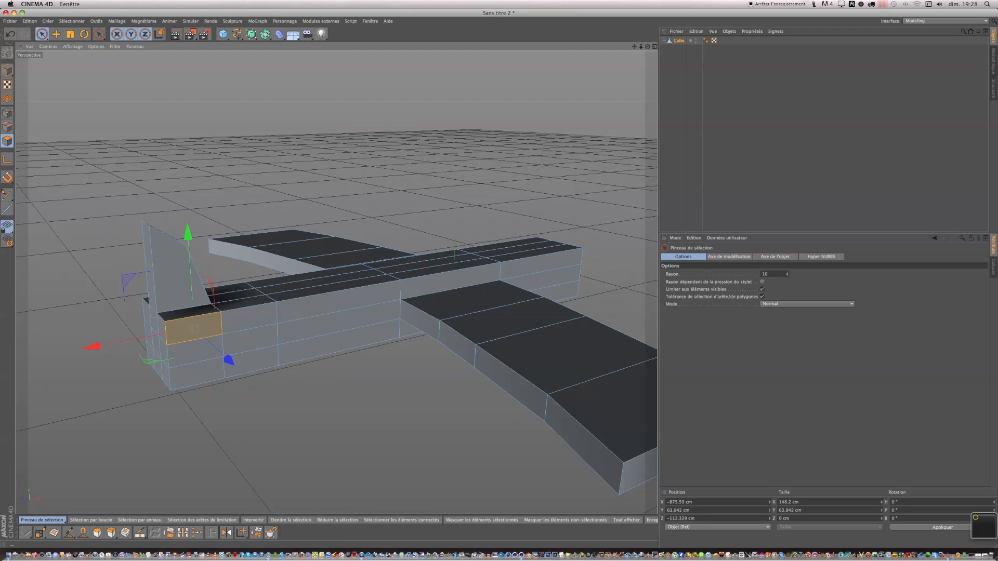
pyautogui.moveTo(647, 46); pyautogui.dragTo(499, 281)
pyautogui.click(493, 318)
pyautogui.rightClick(556, 308)
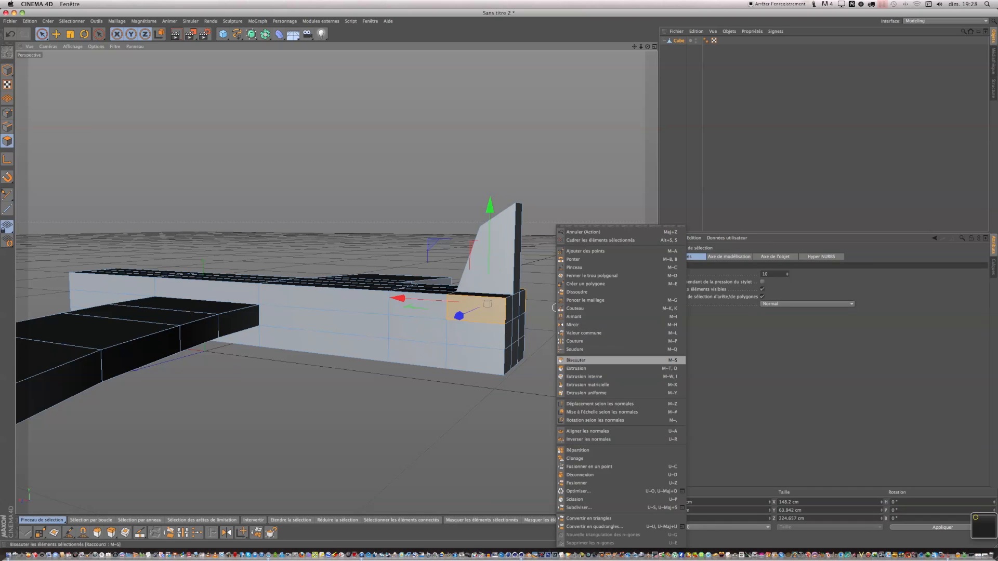
pyautogui.click(576, 368)
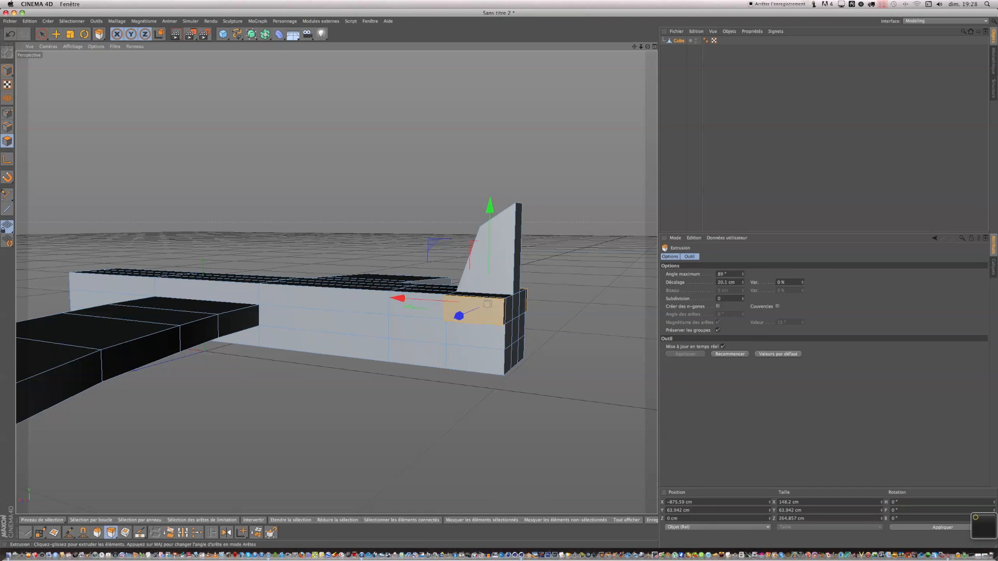
pyautogui.moveTo(500, 278); pyautogui.dragTo(530, 217)
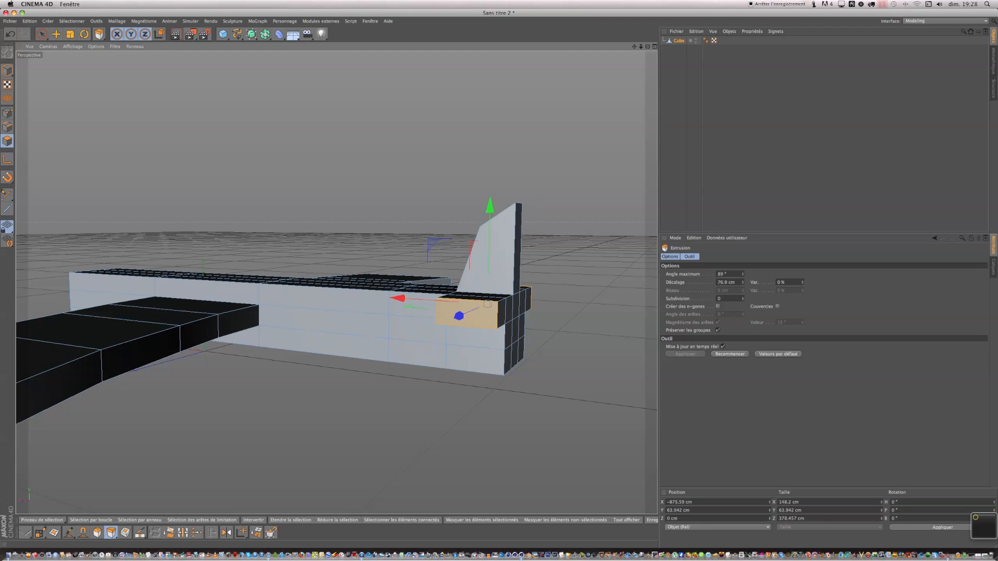
pyautogui.moveTo(648, 47); pyautogui.dragTo(615, 112)
pyautogui.moveTo(536, 323); pyautogui.dragTo(637, 318)
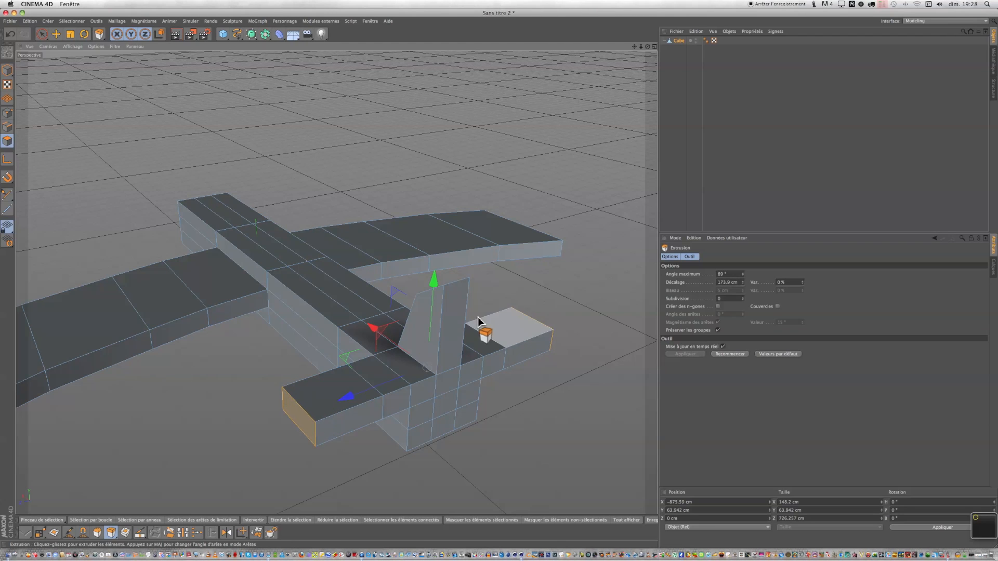
# Use the Knife tool in Loop mode to cut two horizontal edge loops across the upper part of the tail fin.
pyautogui.moveTo(648, 46); pyautogui.dragTo(997, 13)
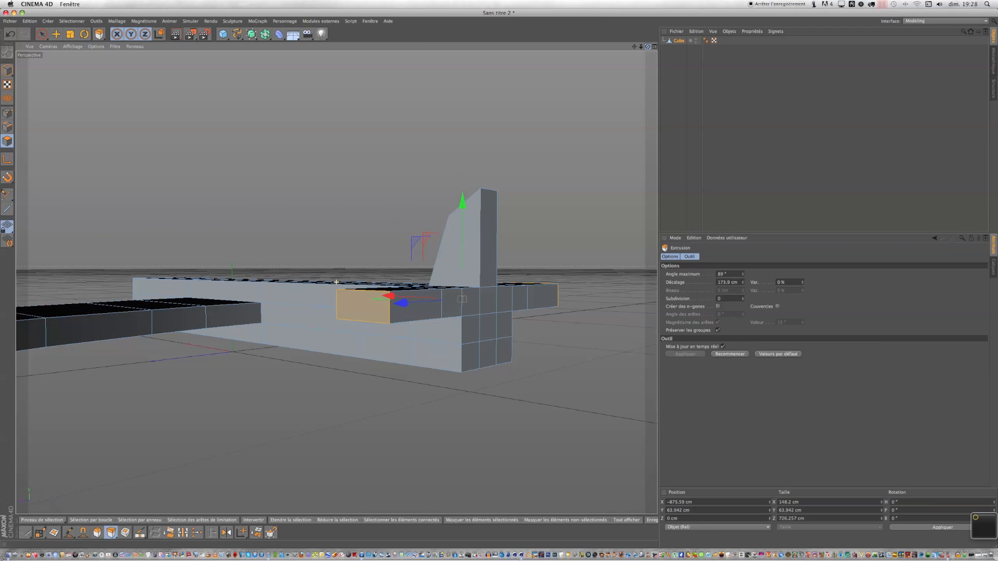
pyautogui.scroll(5, 533, 151)
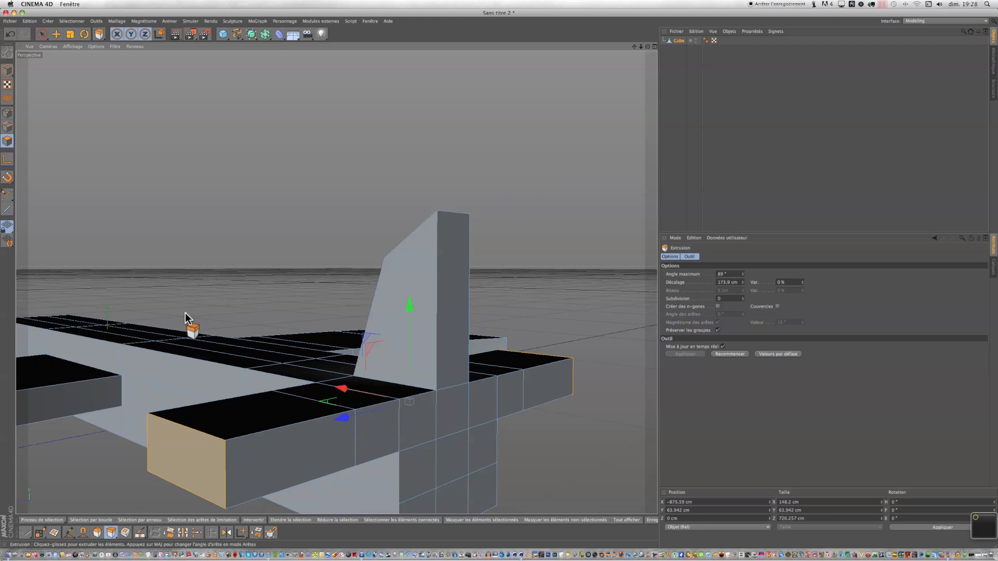
pyautogui.click(138, 532)
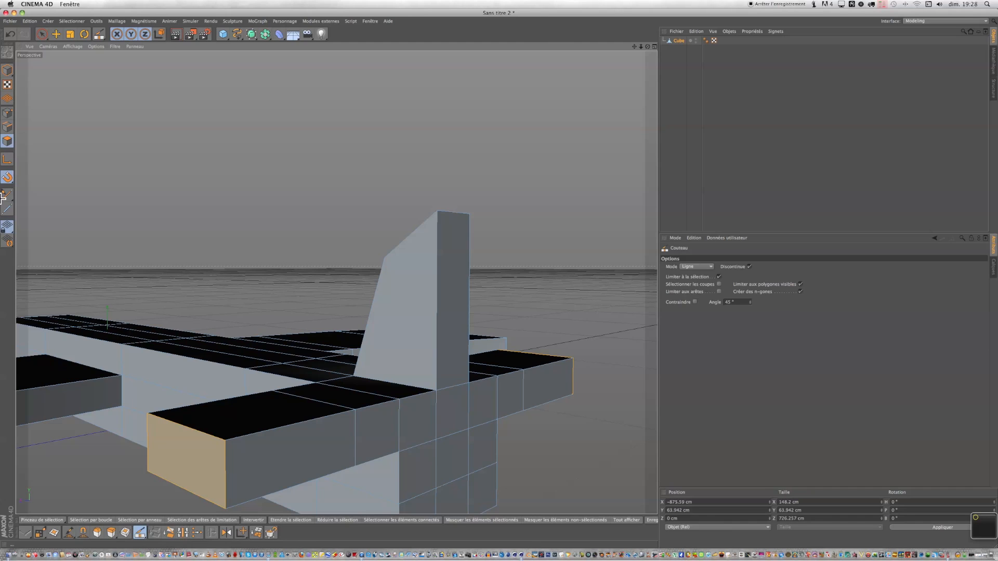
pyautogui.click(709, 267)
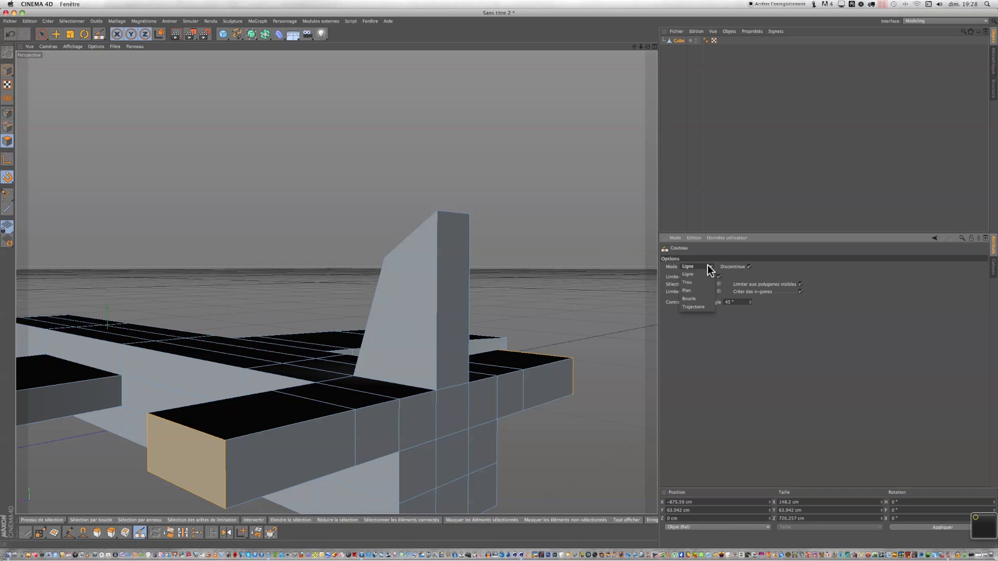
pyautogui.click(699, 299)
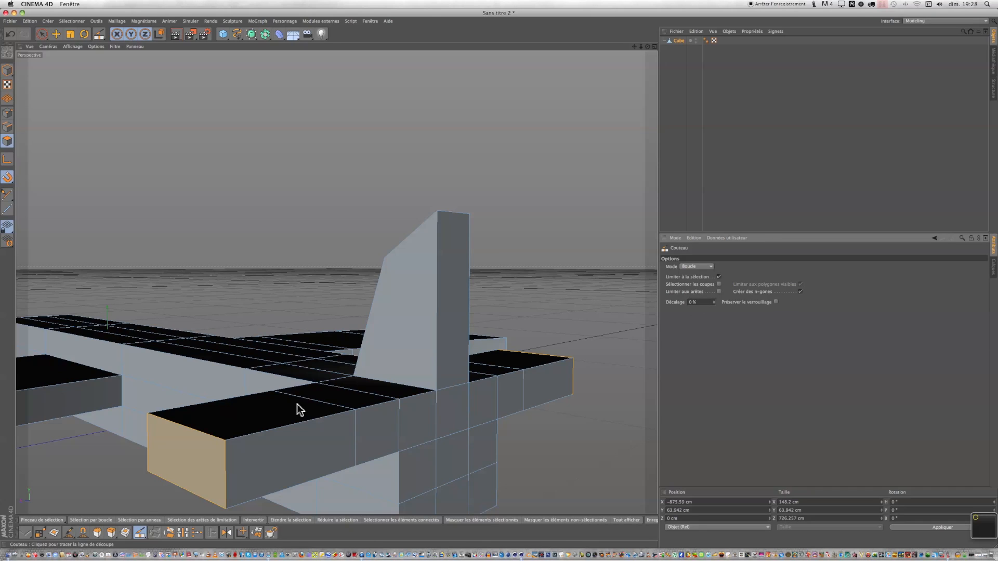
pyautogui.click(7, 126)
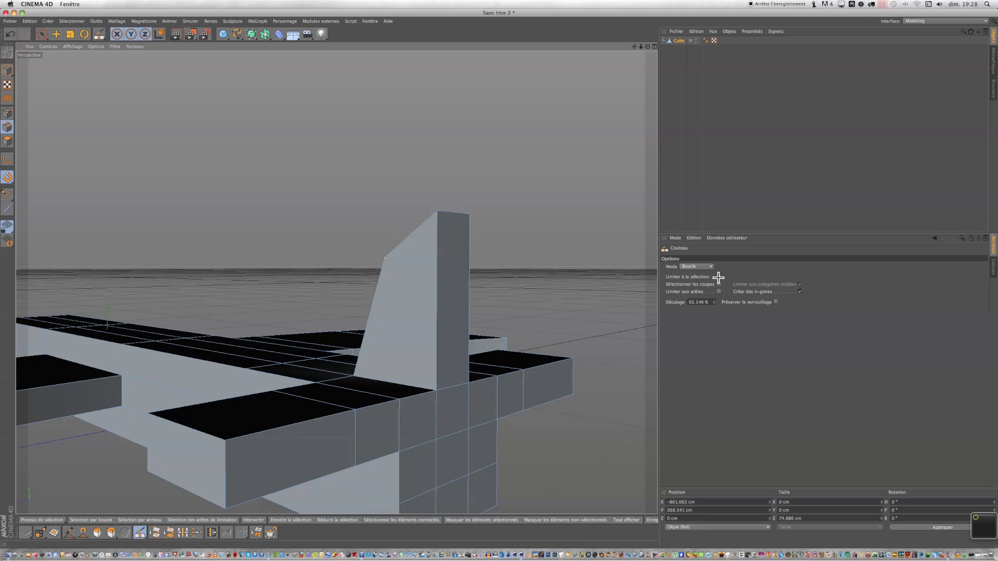
pyautogui.click(436, 333)
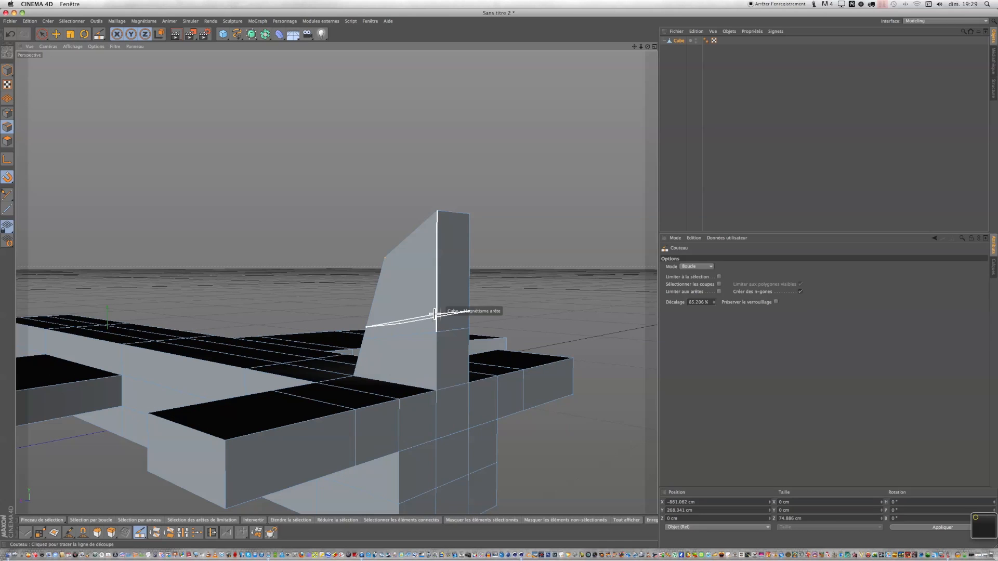
pyautogui.click(435, 314)
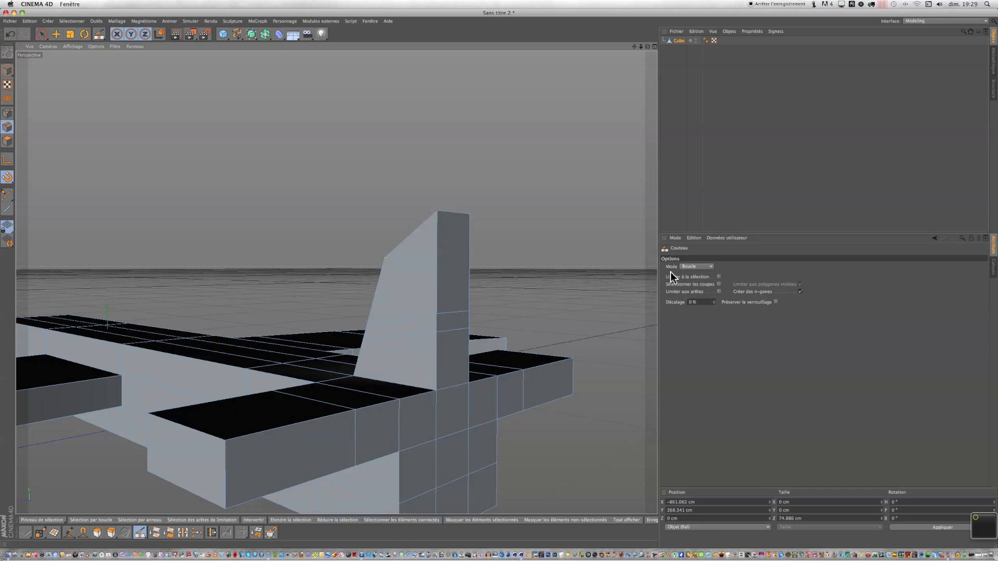
# Select the polygon band between the new loops on both sides of the tail fin and extrude it outward about 160 cm.
pyautogui.click(42, 34)
pyautogui.click(8, 141)
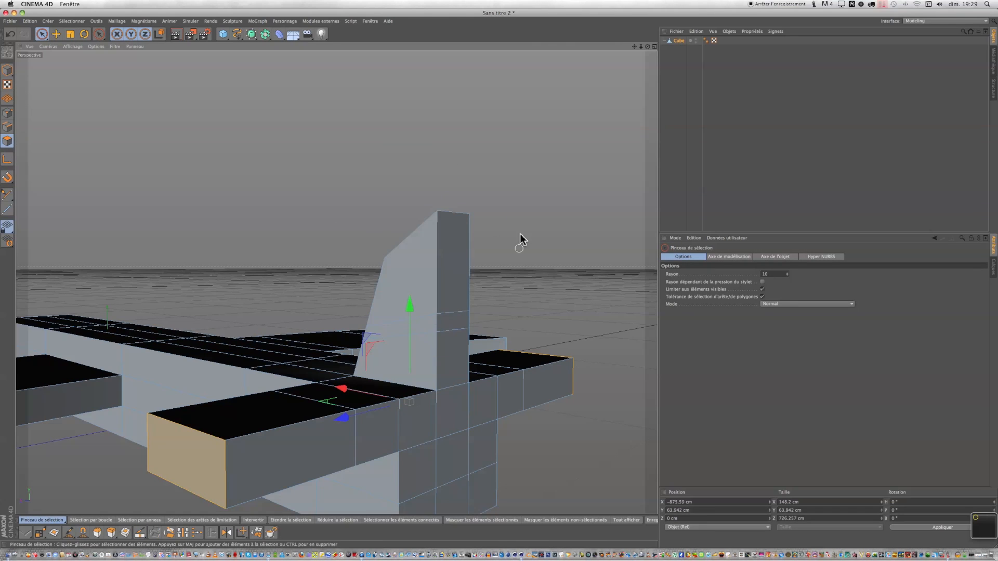
pyautogui.moveTo(648, 46); pyautogui.dragTo(468, 281)
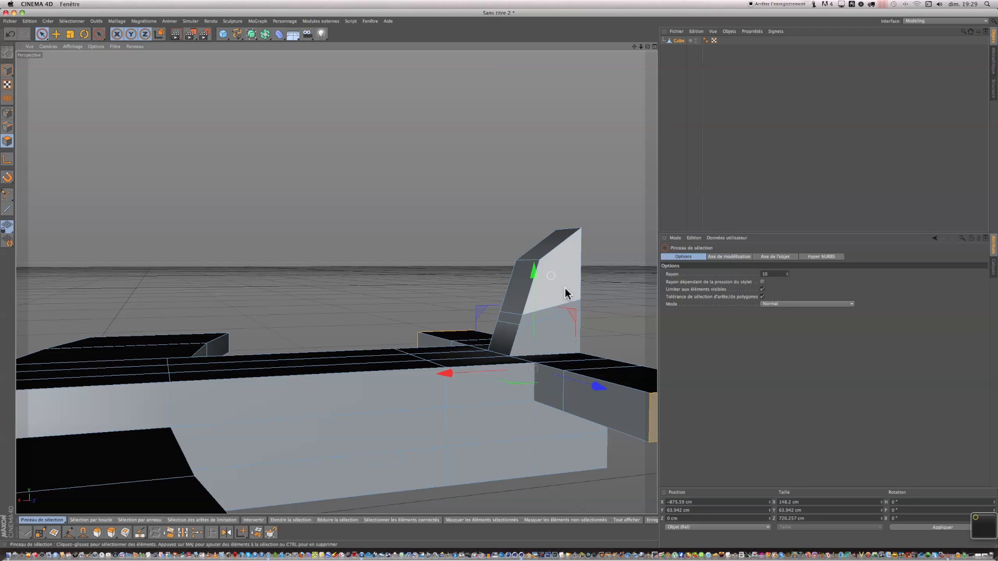
pyautogui.scroll(5, 551, 218)
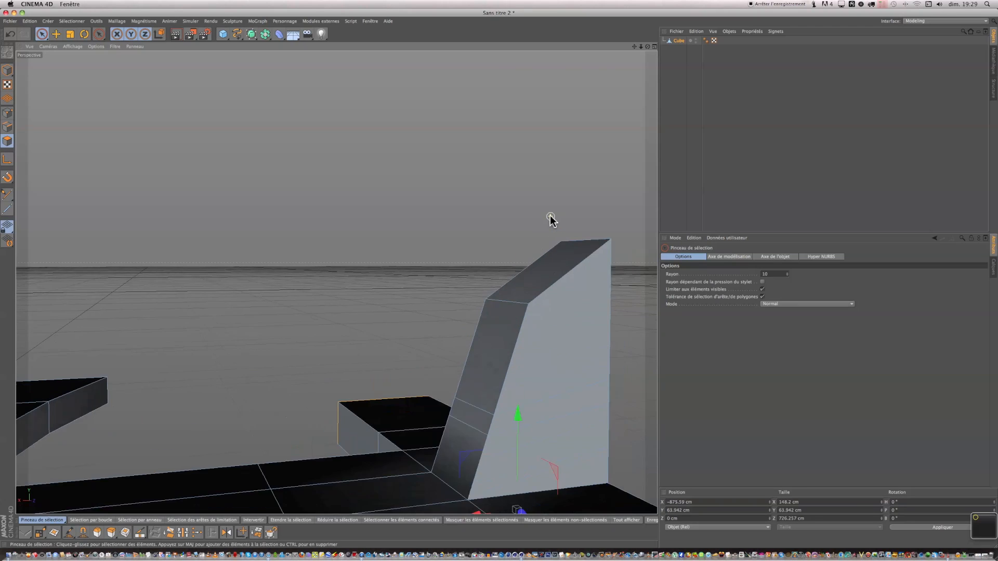
pyautogui.scroll(-3, 550, 219)
pyautogui.click(574, 361)
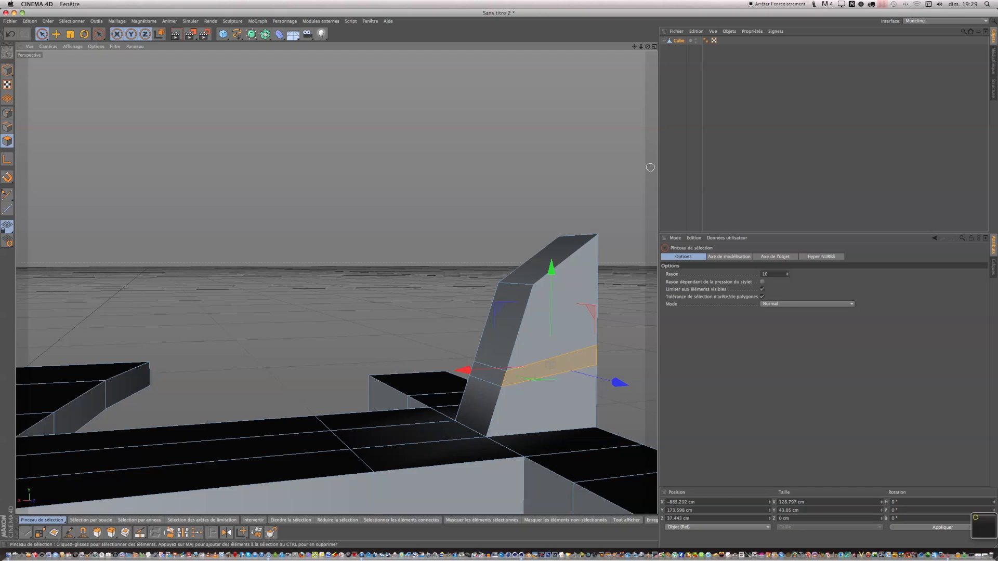
pyautogui.moveTo(648, 47); pyautogui.dragTo(499, 283)
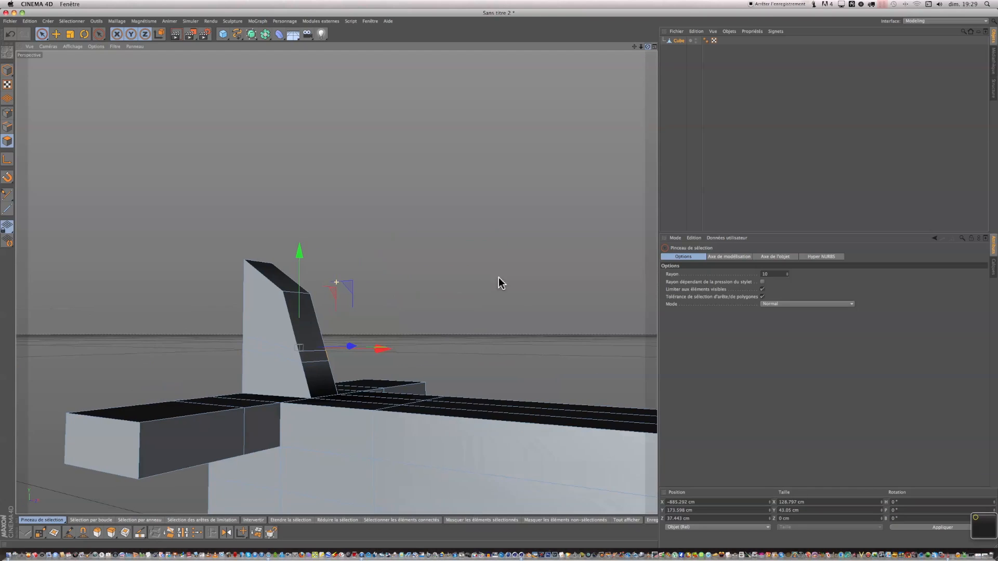
pyautogui.click(282, 352)
pyautogui.rightClick(280, 355)
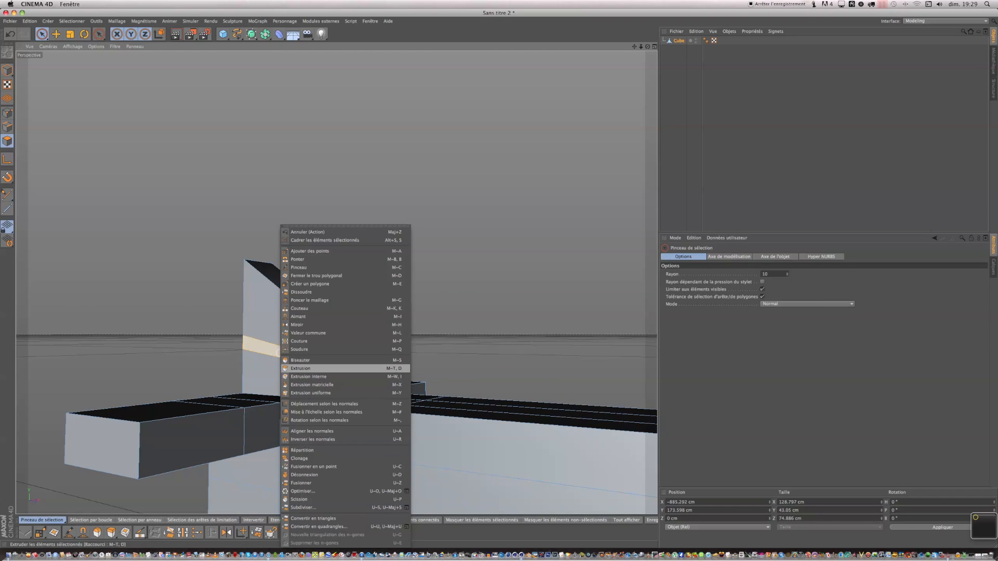
pyautogui.click(300, 369)
pyautogui.moveTo(472, 334)
pyautogui.mouseDown()
pyautogui.moveTo(571, 335)
pyautogui.moveTo(472, 320)
pyautogui.mouseUp()
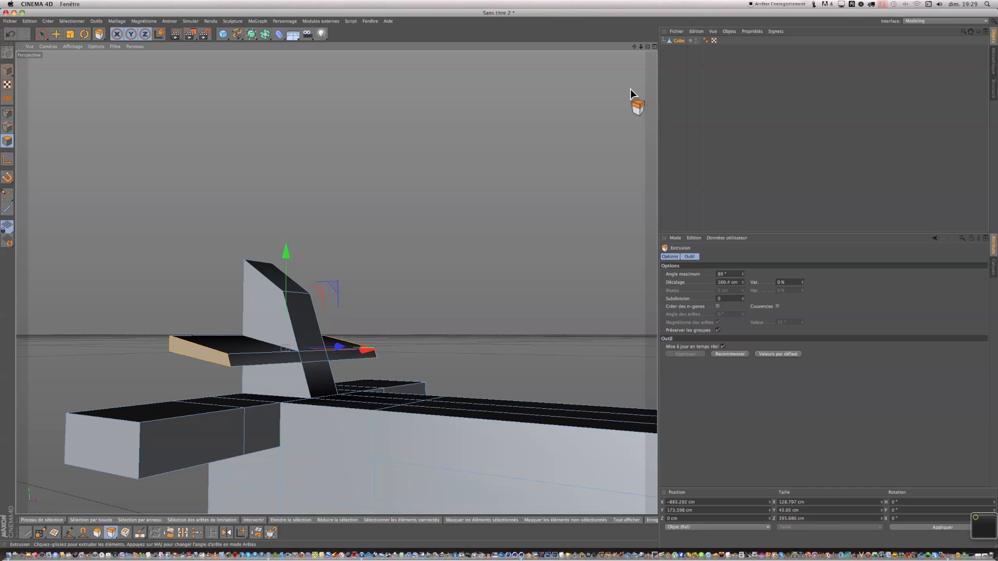
# Orbit and zoom around the airplane to inspect the tail from several angles.
pyautogui.moveTo(648, 46); pyautogui.dragTo(544, 53)
pyautogui.scroll(-3, 539, 100)
pyautogui.scroll(-5, 539, 100)
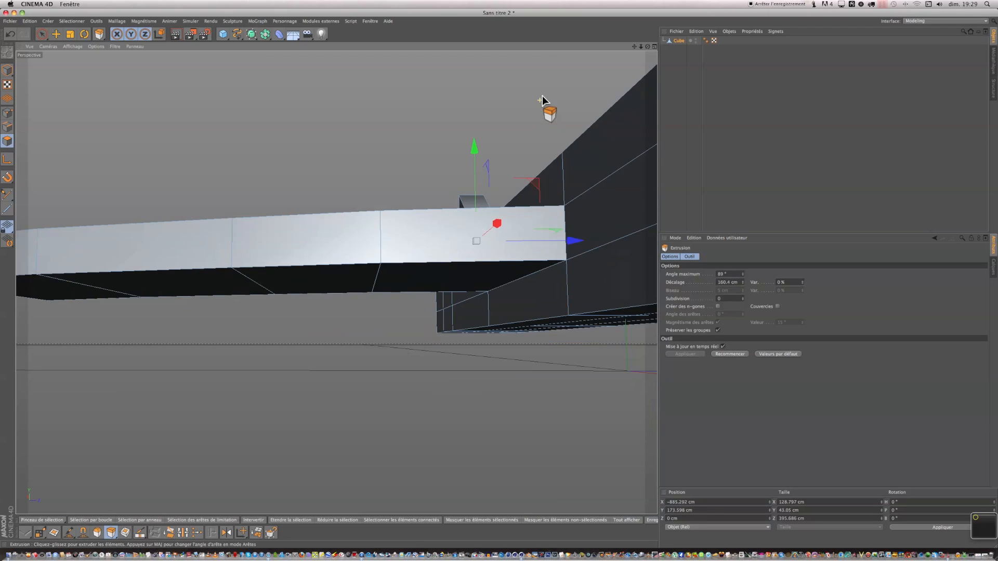
pyautogui.moveTo(634, 47); pyautogui.dragTo(568, 99)
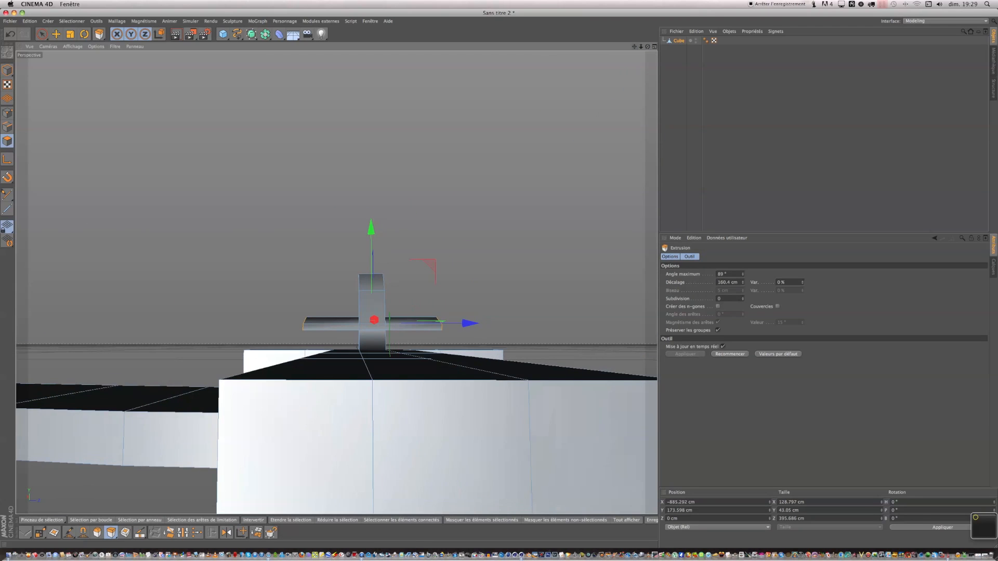
pyautogui.scroll(-10, 427, 206)
pyautogui.moveTo(647, 47); pyautogui.dragTo(621, 103)
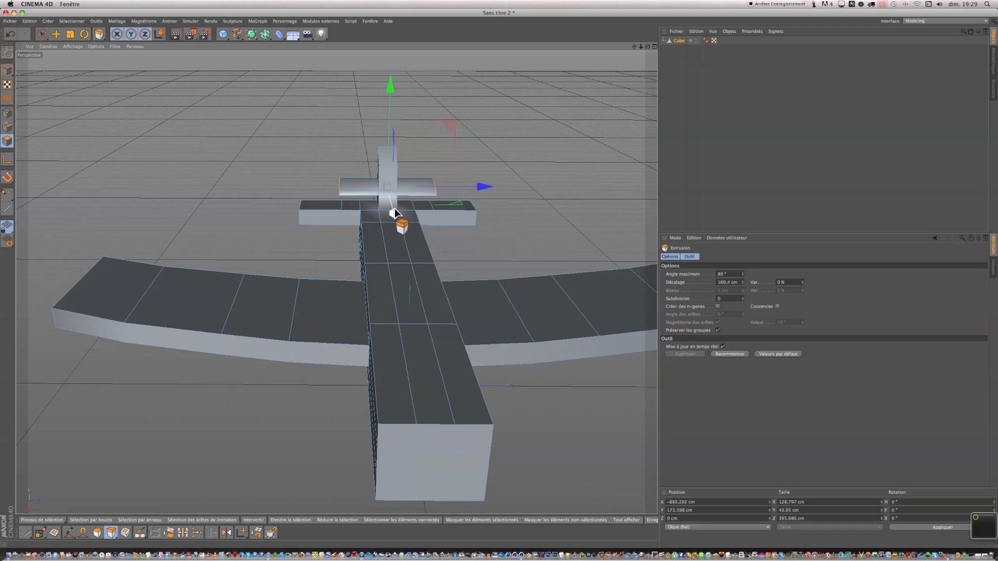
# Select the top polygons along the middle of the fuselage and extrude them upward about 61 cm.
pyautogui.moveTo(394, 211); pyautogui.dragTo(394, 207)
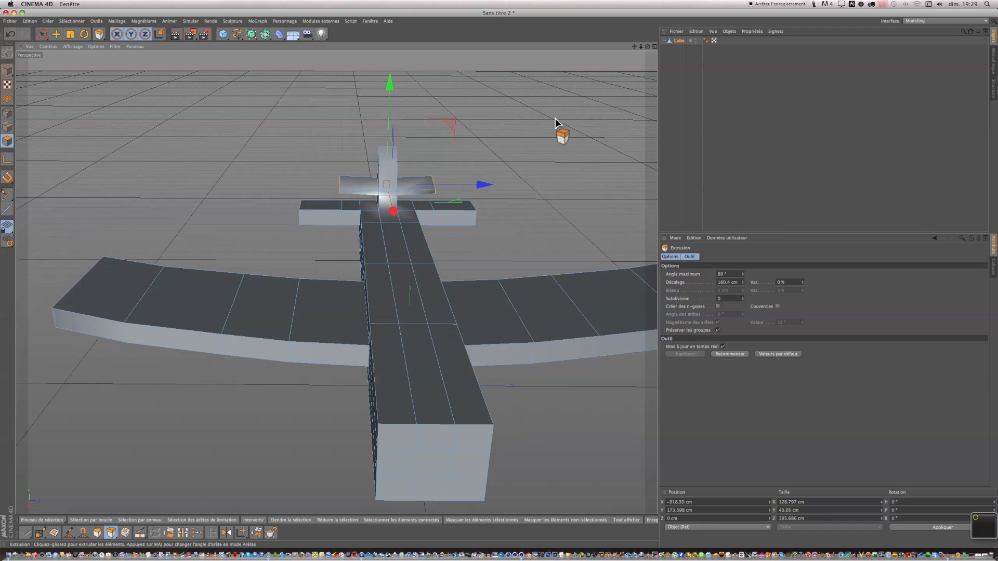
pyautogui.moveTo(647, 46); pyautogui.dragTo(696, 34)
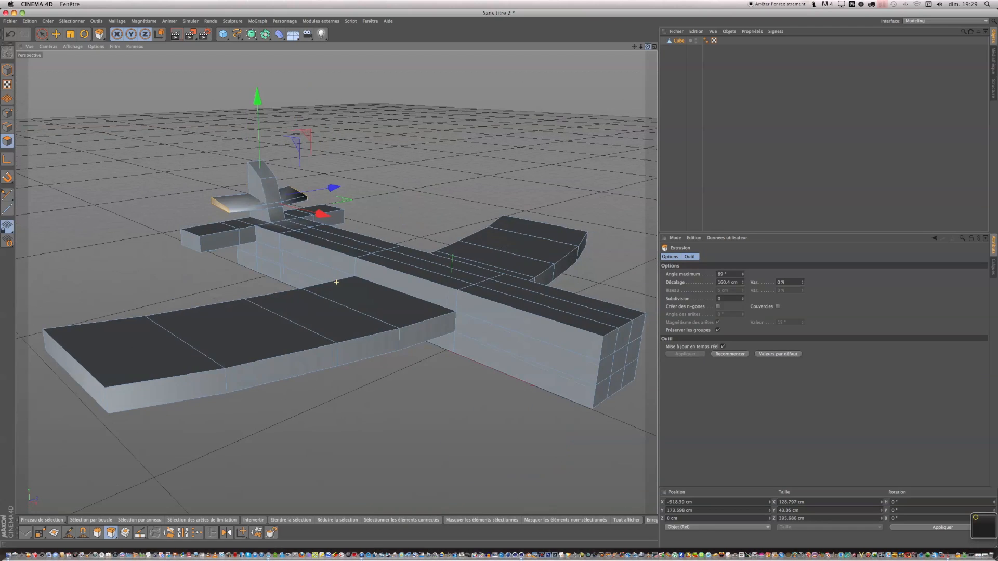
pyautogui.scroll(-3, 541, 196)
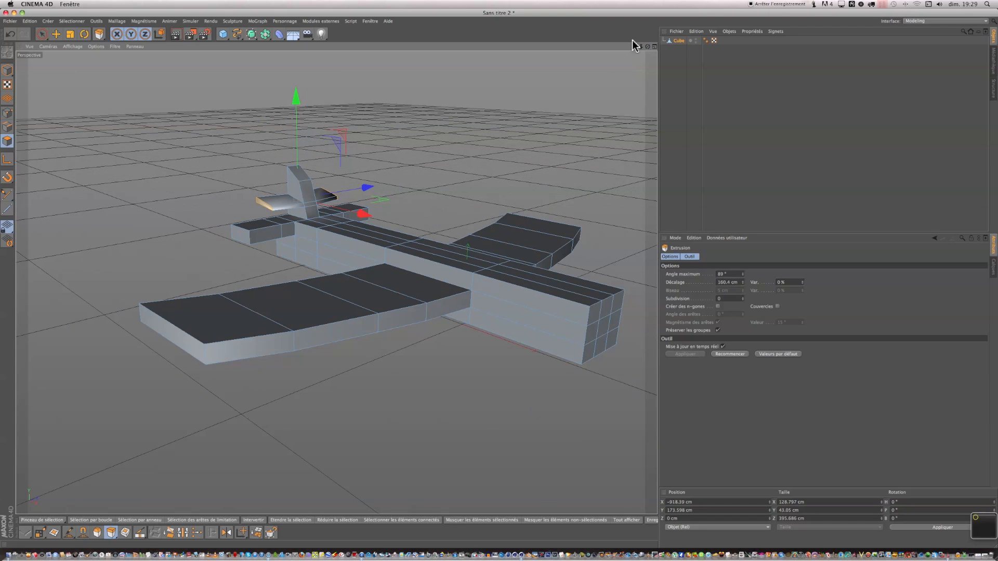
pyautogui.moveTo(634, 47); pyautogui.dragTo(561, 52)
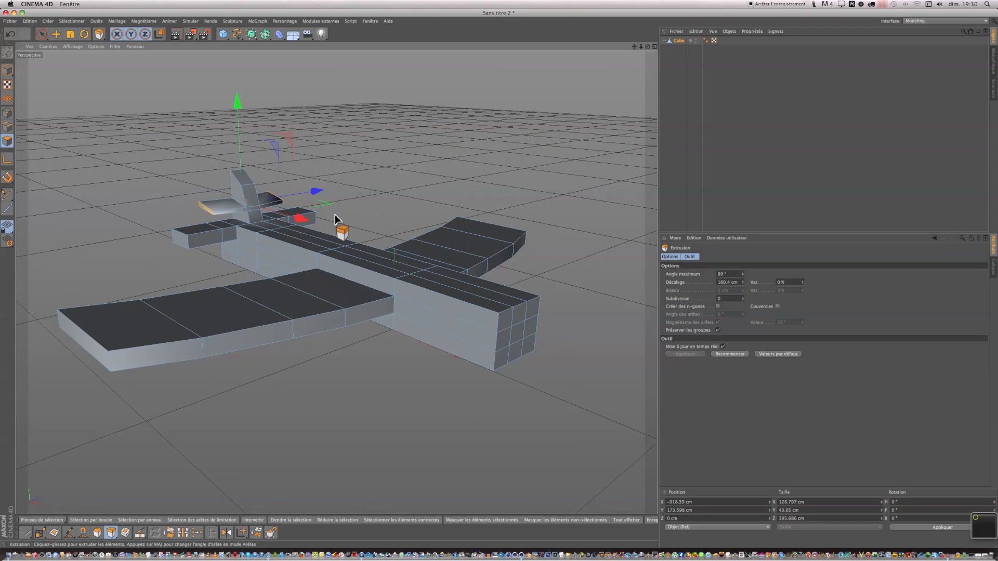
pyautogui.click(41, 34)
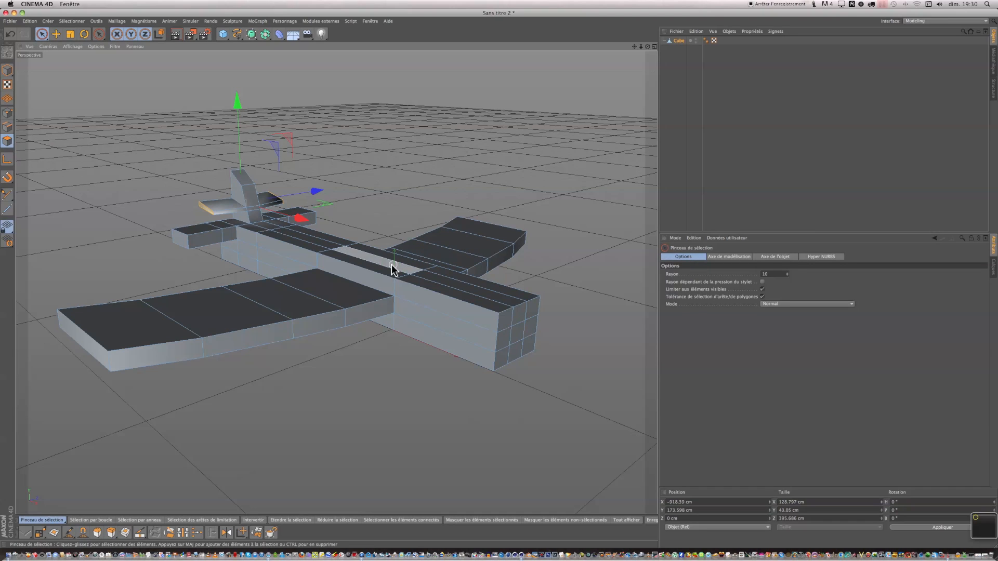
pyautogui.moveTo(391, 274); pyautogui.dragTo(404, 270)
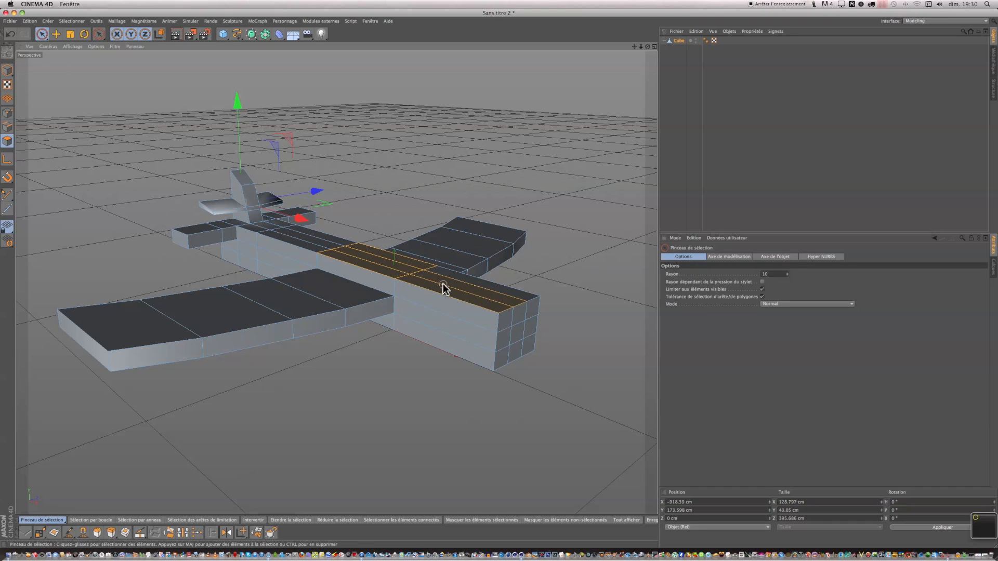
pyautogui.rightClick(452, 283)
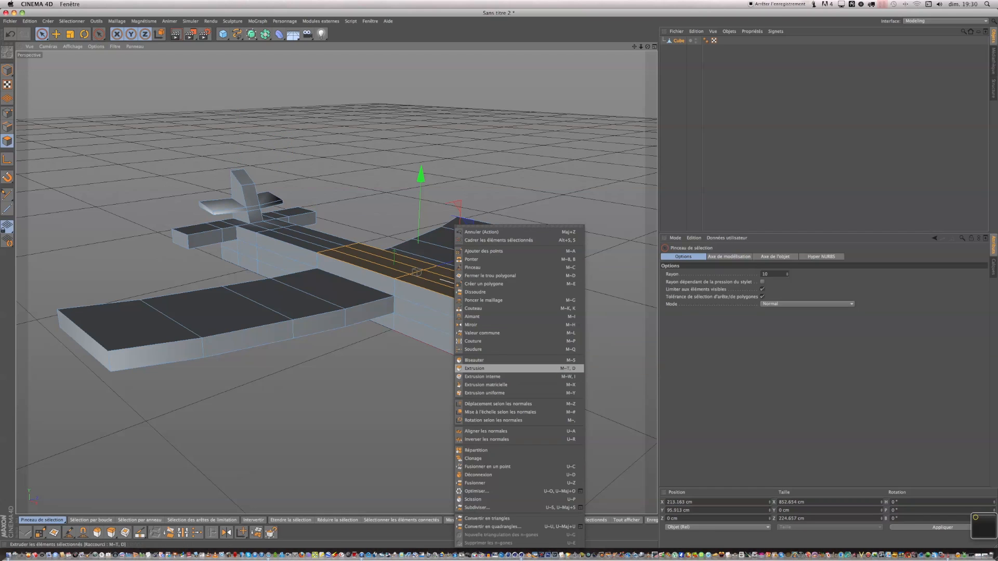
pyautogui.click(475, 368)
pyautogui.moveTo(476, 370); pyautogui.dragTo(439, 322)
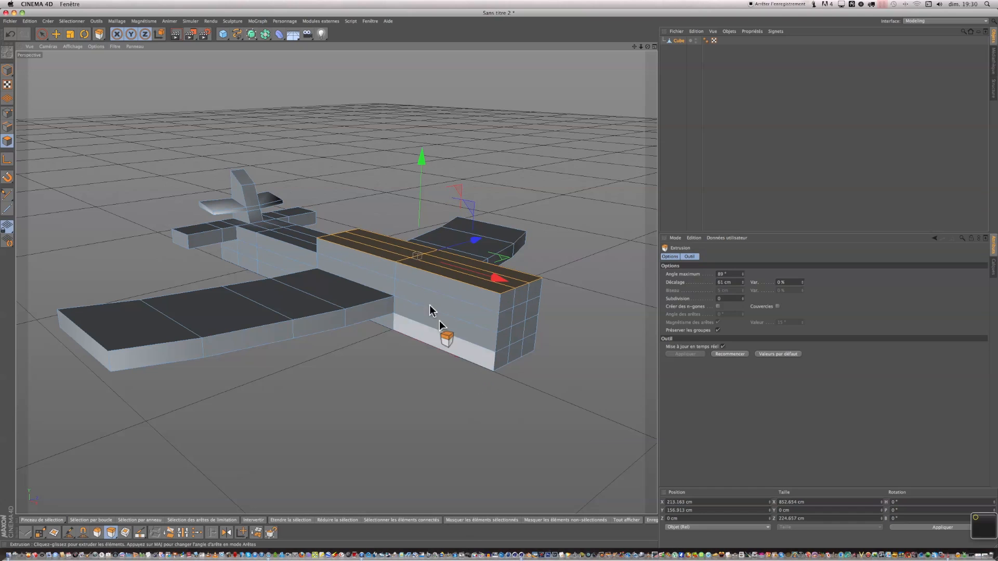
# Select the raised section's top polygons and extrude them upward again about 35 cm to form the cockpit.
pyautogui.click(42, 34)
pyautogui.click(391, 255)
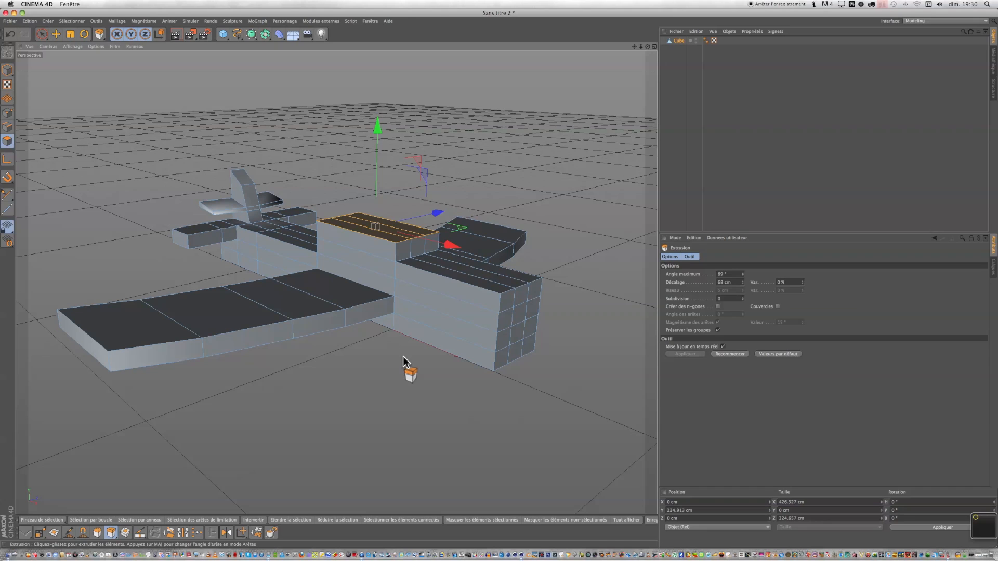
pyautogui.rightClick(404, 357)
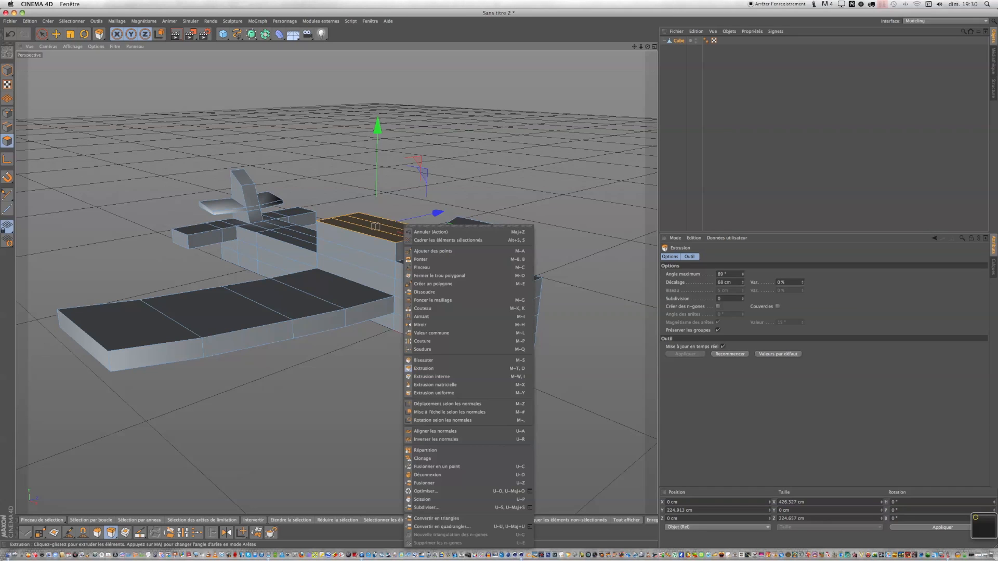
pyautogui.click(416, 368)
pyautogui.moveTo(416, 368); pyautogui.dragTo(434, 367)
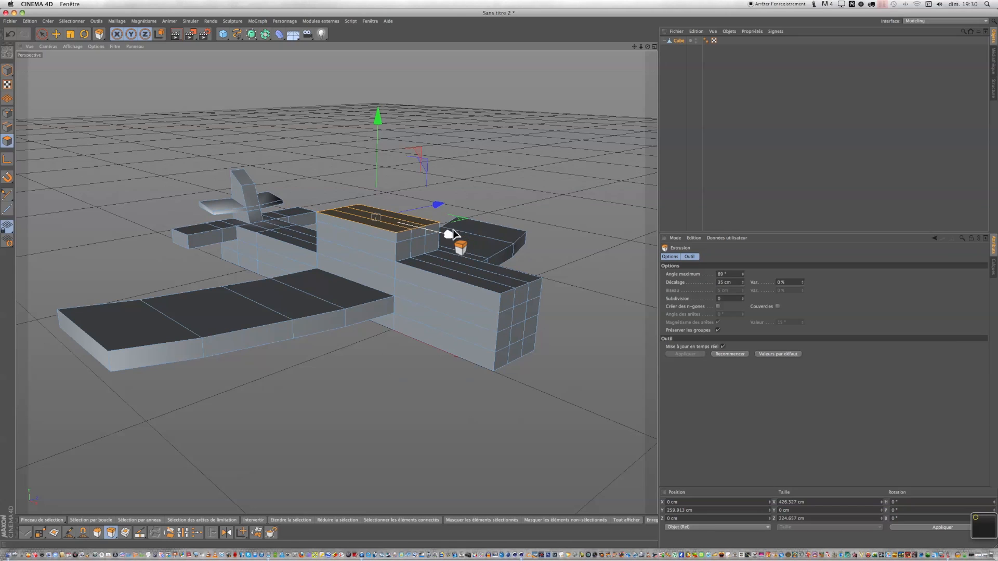
pyautogui.moveTo(450, 236); pyautogui.dragTo(445, 234)
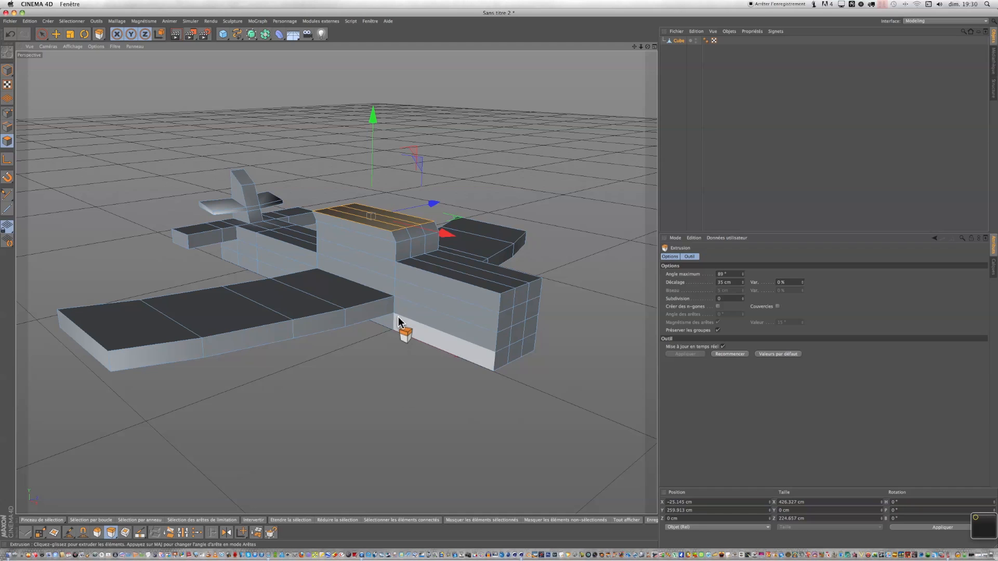
# Loop-select an edge loop around the cockpit in edge mode and move it to slope the cockpit's front.
pyautogui.click(72, 21)
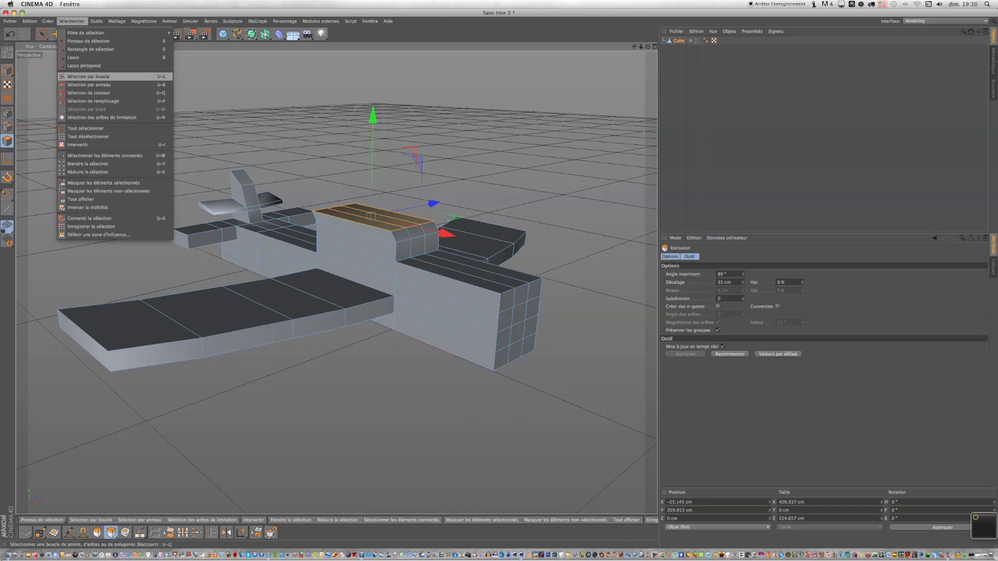
pyautogui.click(99, 77)
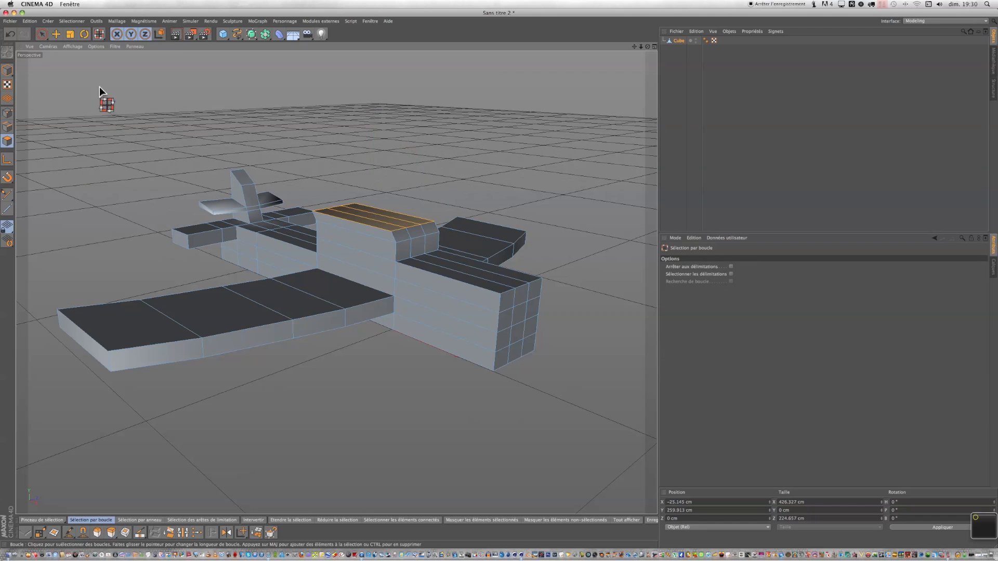
pyautogui.click(332, 205)
pyautogui.scroll(4, 341, 229)
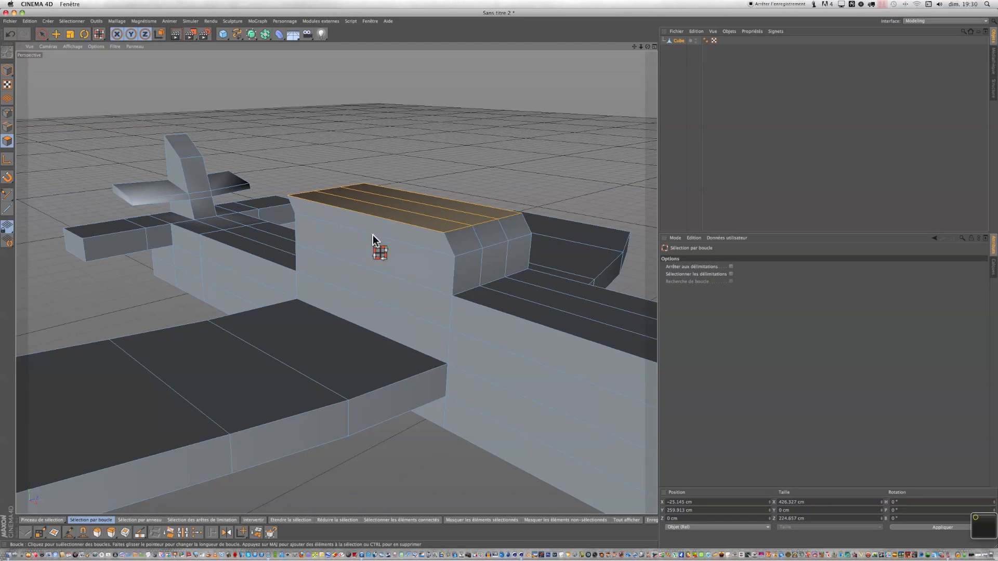
pyautogui.click(7, 127)
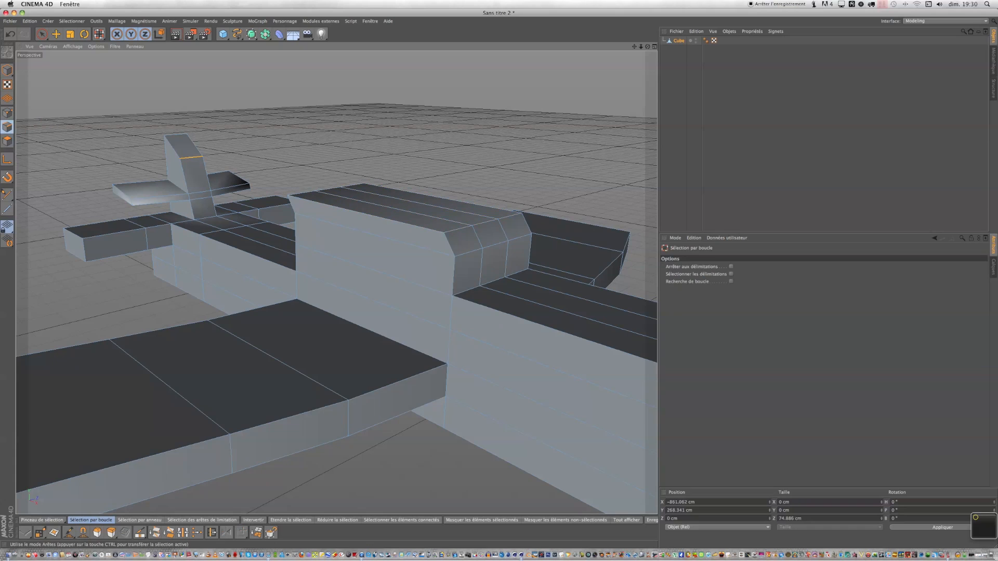
pyautogui.click(381, 233)
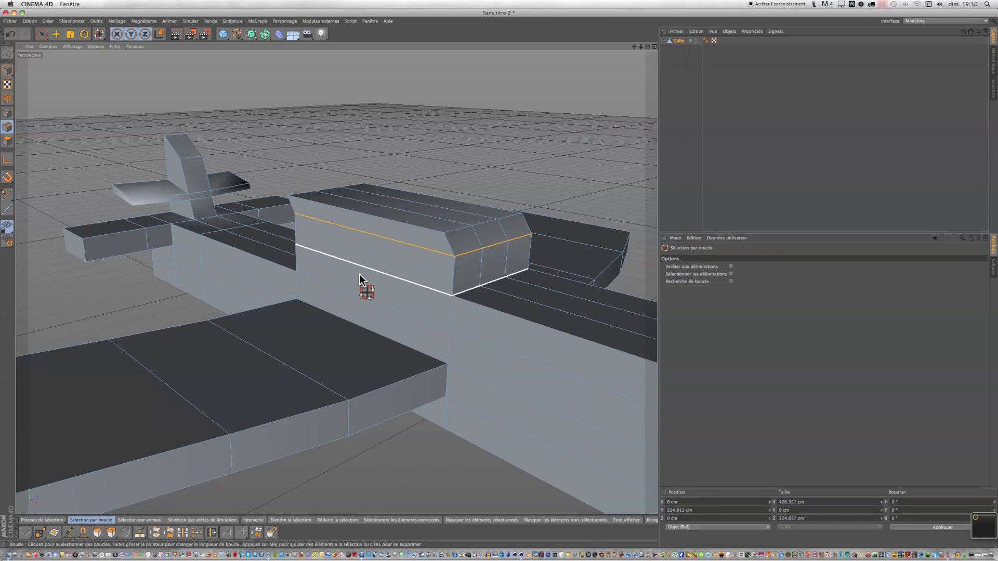
pyautogui.click(56, 36)
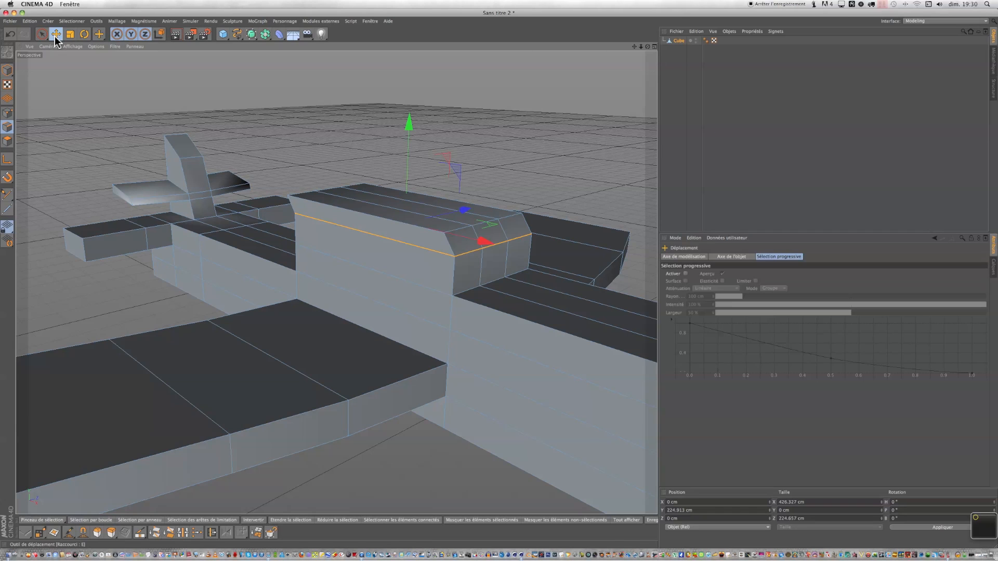
pyautogui.moveTo(479, 241); pyautogui.dragTo(477, 241)
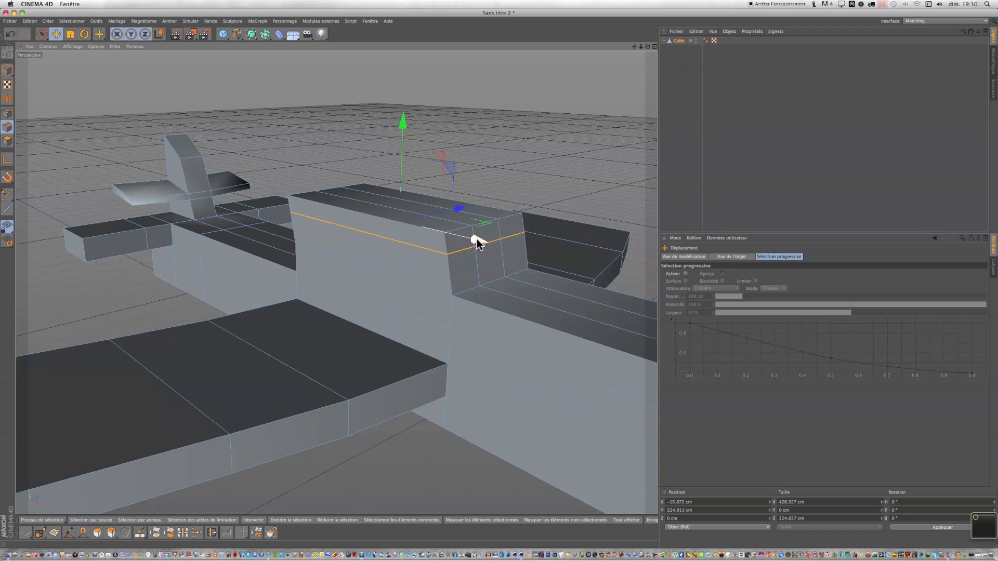
# Rename the airplane object to avion.
pyautogui.moveTo(647, 47); pyautogui.dragTo(498, 278)
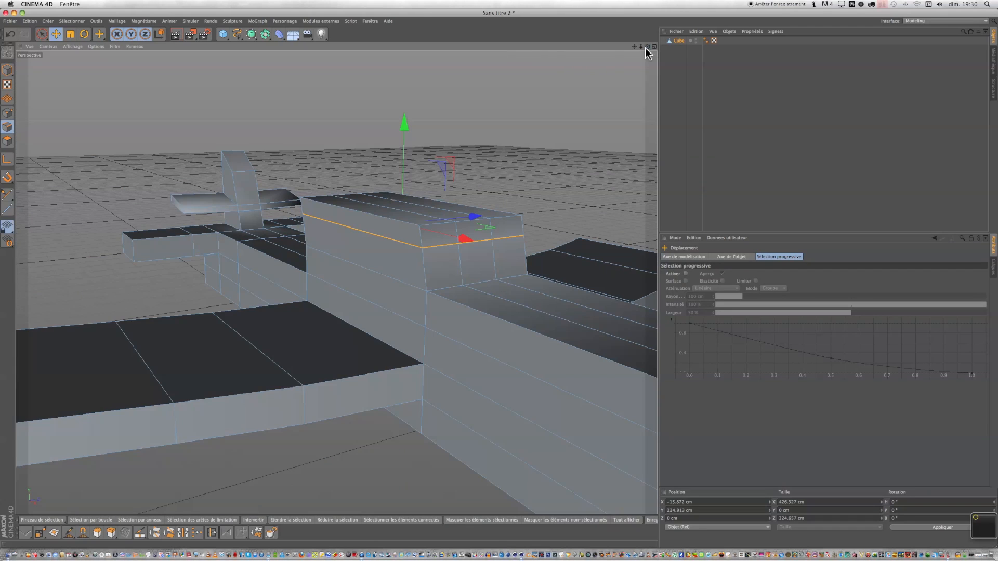
pyautogui.scroll(-8, 460, 230)
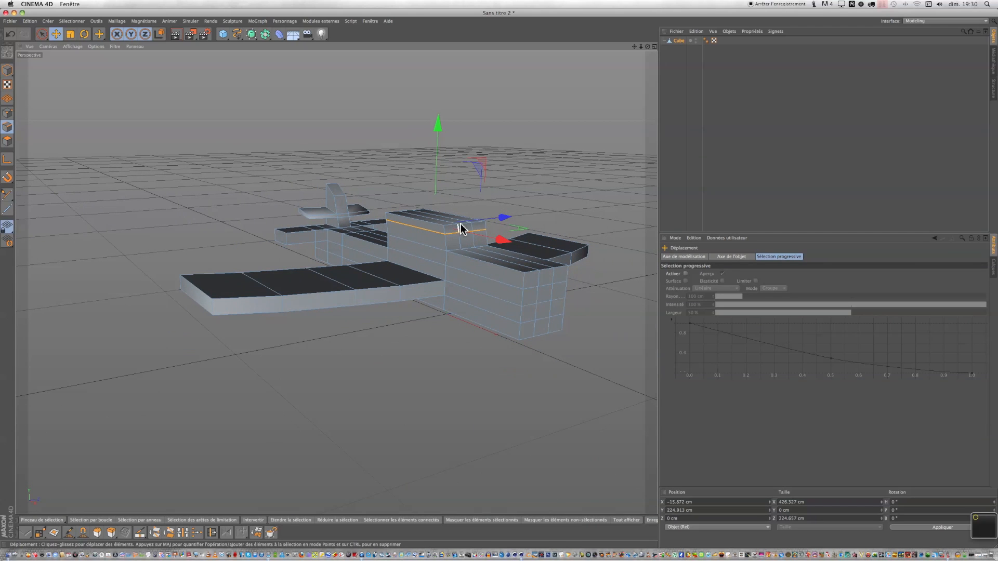
pyautogui.moveTo(634, 47); pyautogui.dragTo(498, 278)
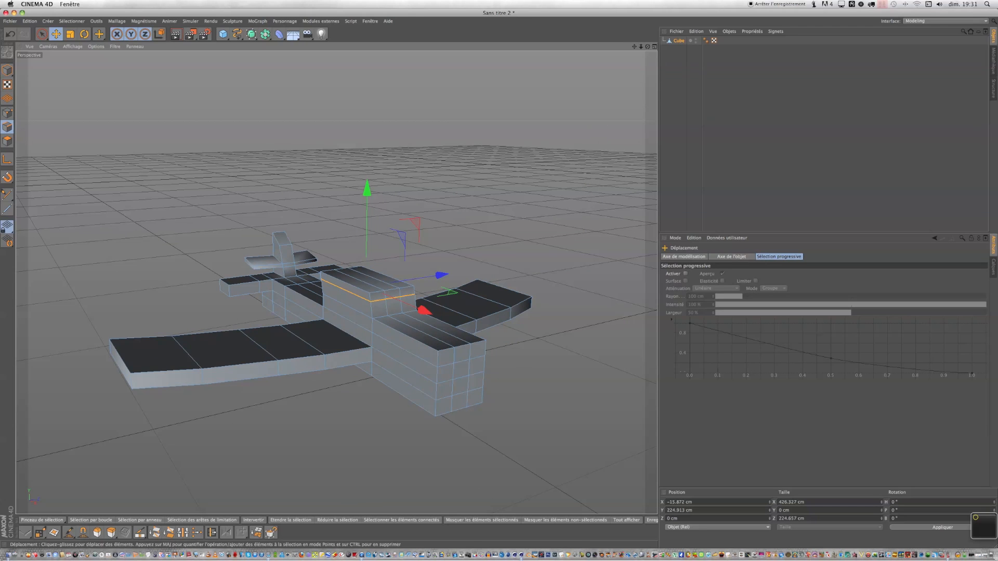
pyautogui.moveTo(648, 47)
pyautogui.mouseDown()
pyautogui.moveTo(337, 282)
pyautogui.moveTo(499, 284)
pyautogui.moveTo(647, 47)
pyautogui.mouseUp()
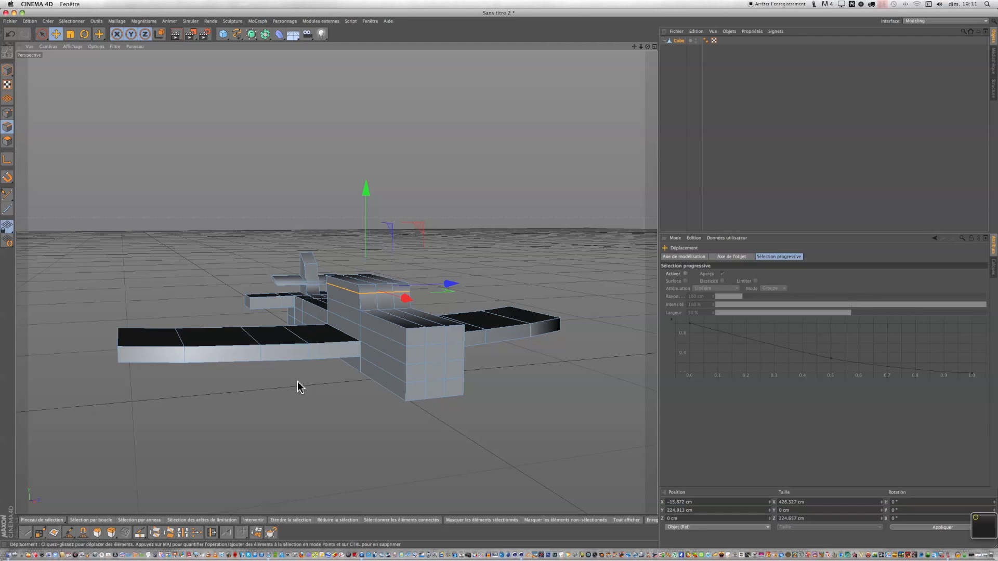
pyautogui.click(679, 41)
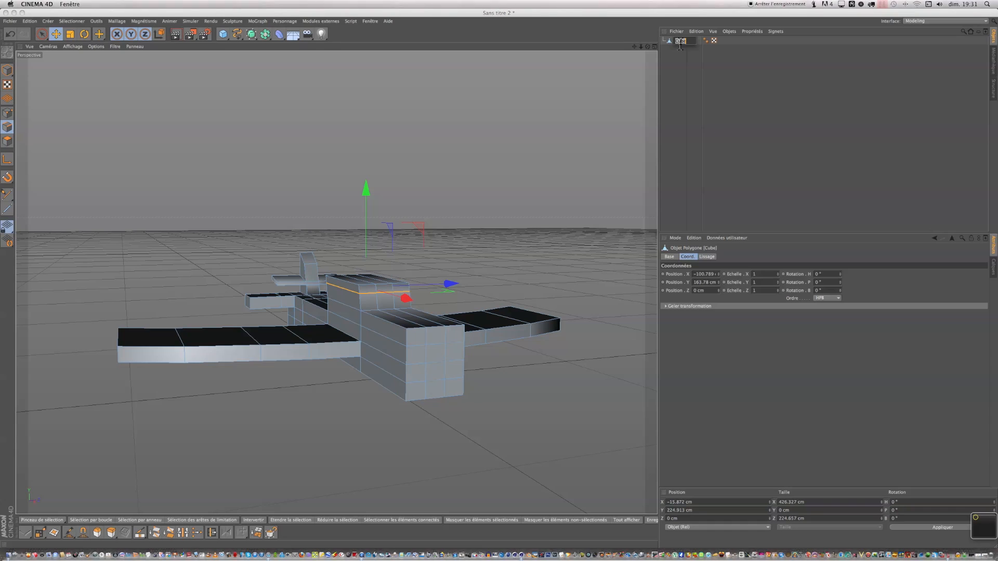
pyautogui.write('avion')
pyautogui.press('Return')
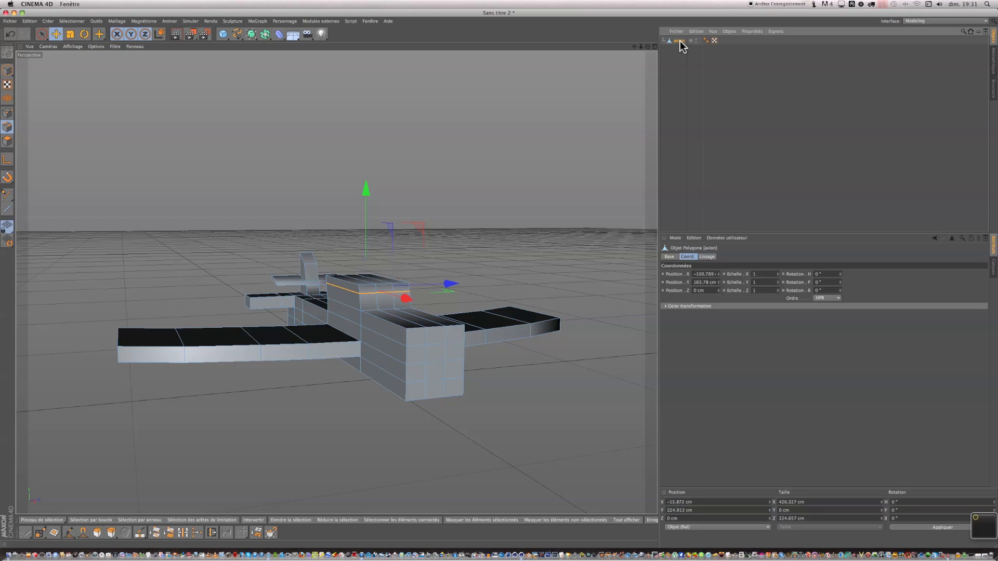
# Add a cylinder, set its orientation along the X axis, and move it about -747 cm along Z below the wing.
pyautogui.click(523, 159)
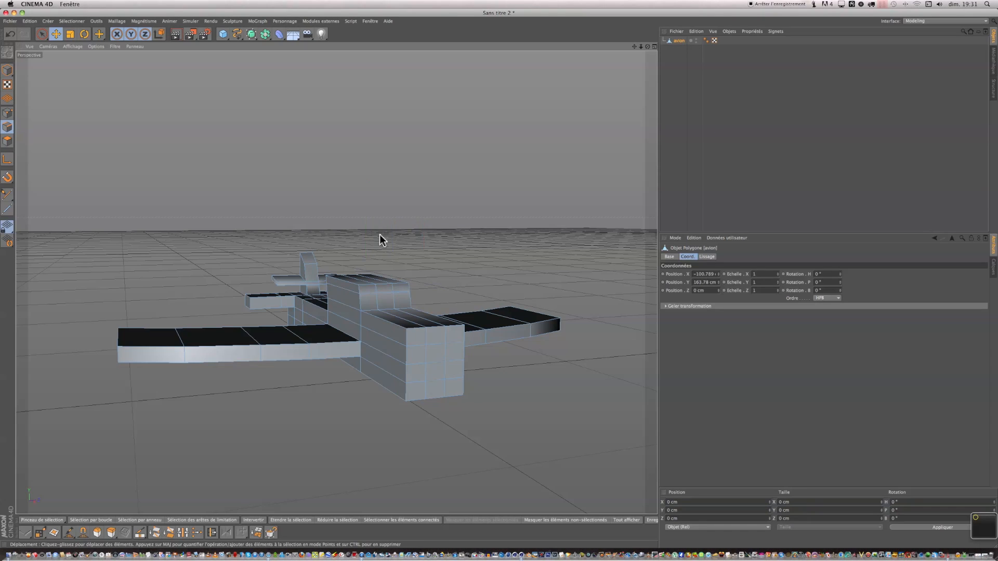
pyautogui.click(223, 34)
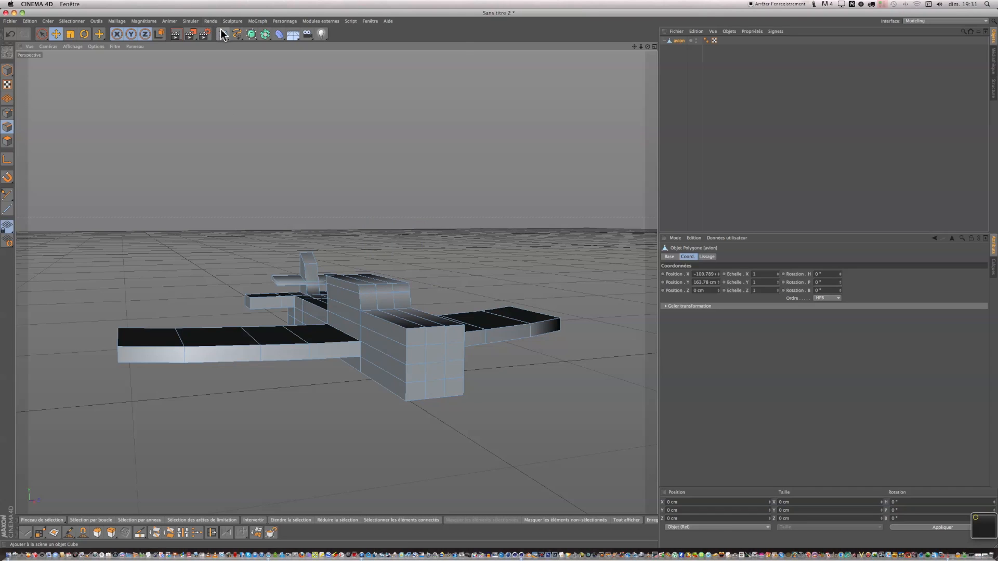
pyautogui.click(437, 46)
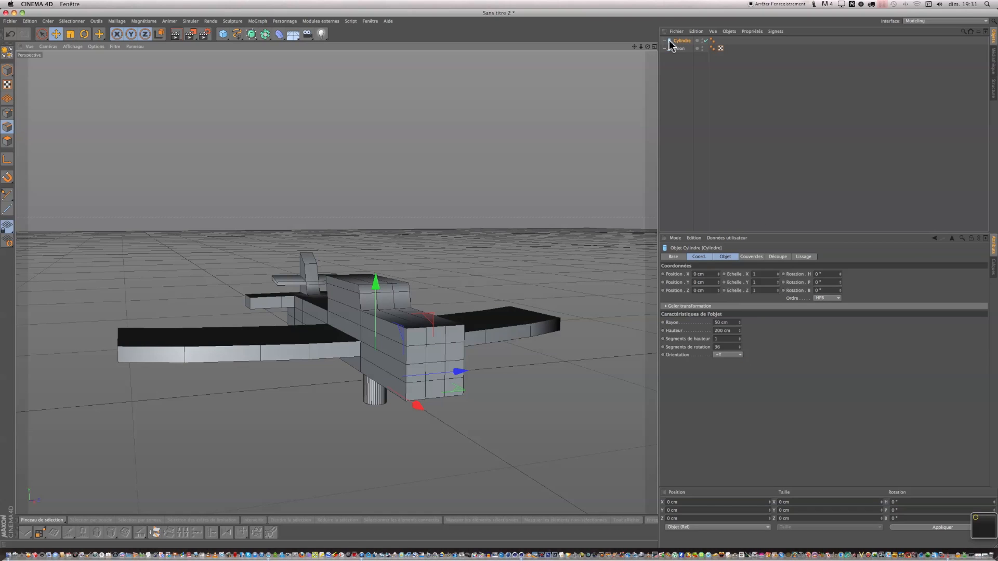
pyautogui.click(740, 353)
pyautogui.click(733, 375)
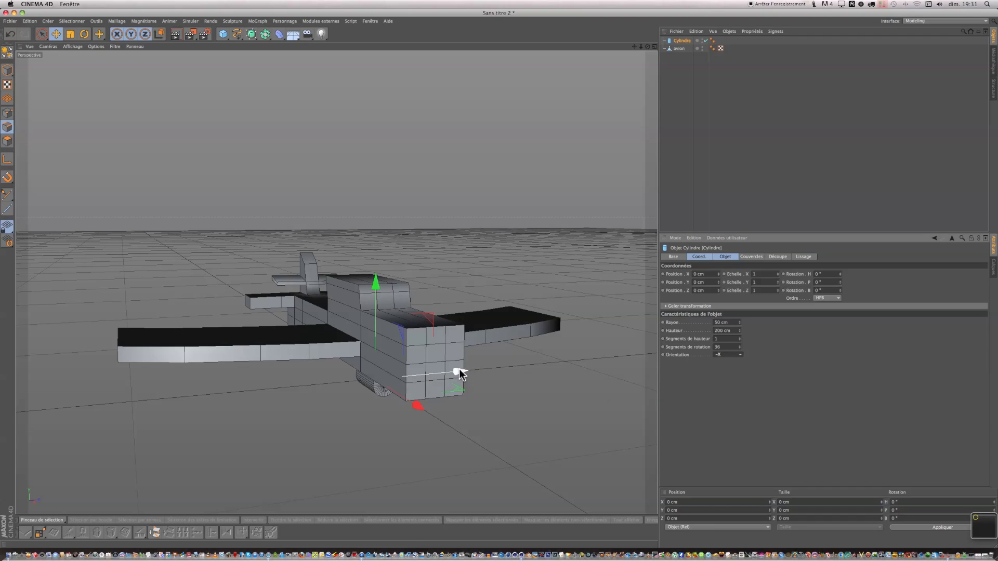
pyautogui.moveTo(459, 373); pyautogui.dragTo(293, 389)
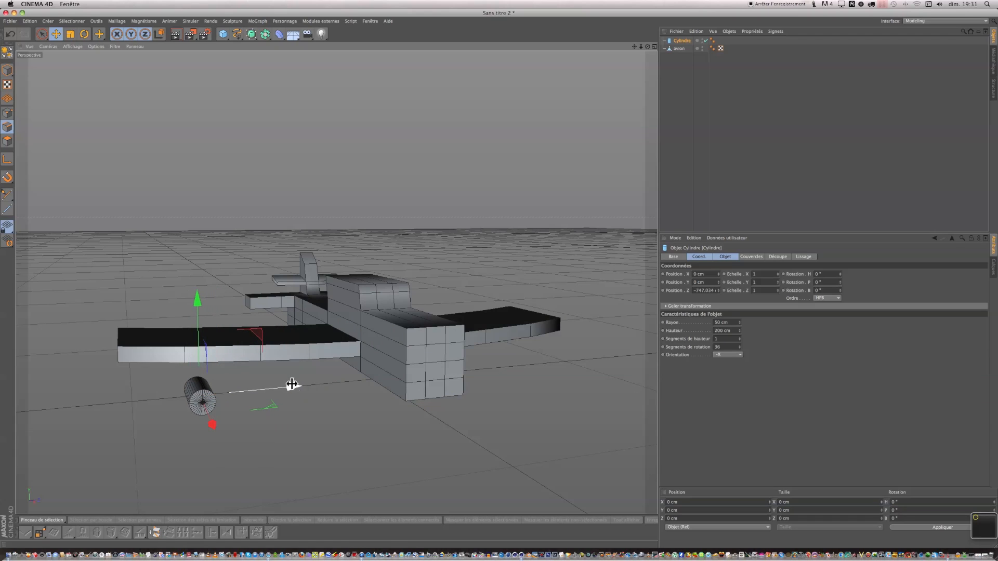
# Rename the cylinder to moteur 1 and make it an editable polygon object.
pyautogui.doubleClick(675, 41)
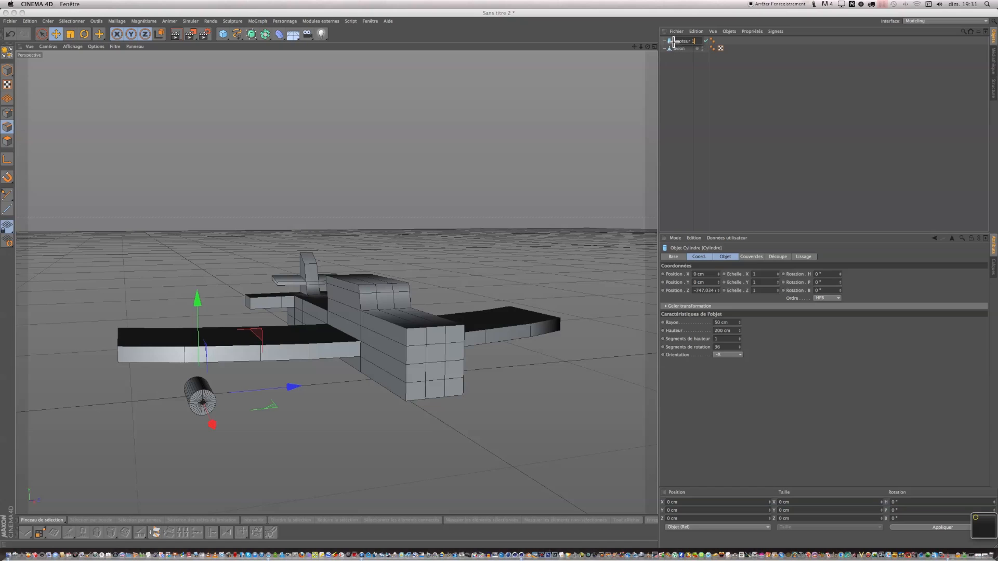
pyautogui.click(702, 72)
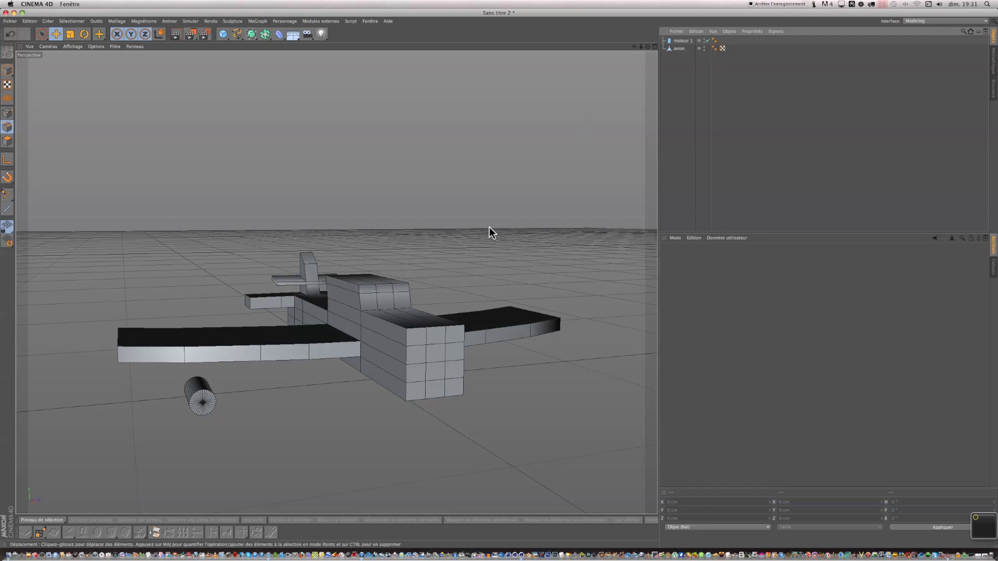
pyautogui.click(670, 42)
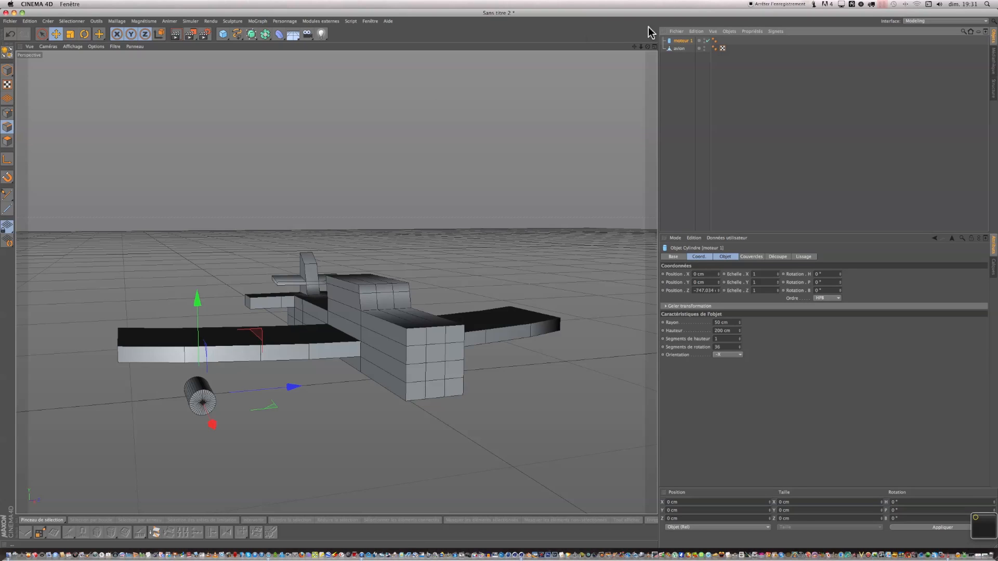
pyautogui.click(7, 52)
# Select a top polygon strip on the engine cylinder in polygon mode and inner-extrude it about 6.5 cm.
pyautogui.scroll(1, 203, 397)
pyautogui.scroll(8, 203, 397)
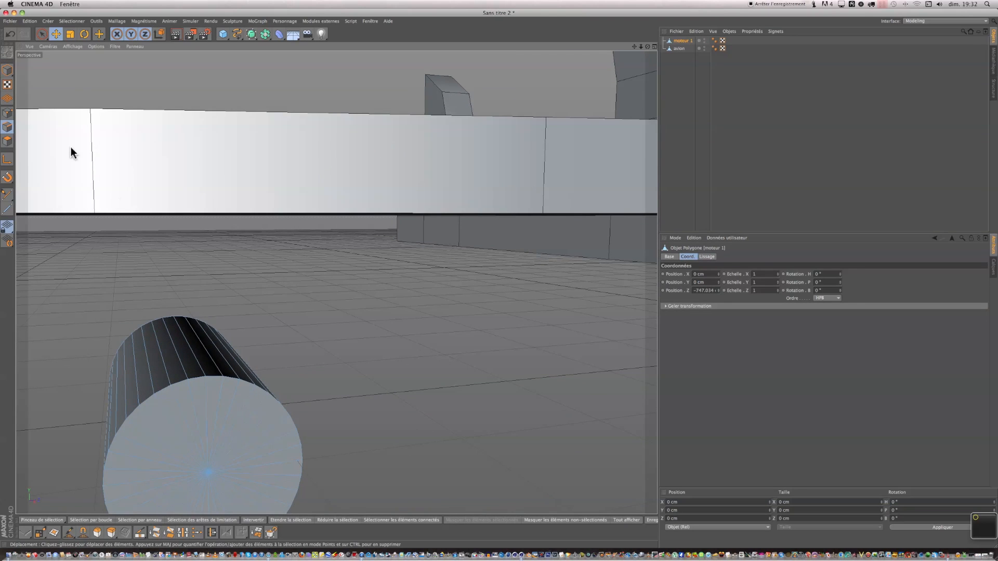
pyautogui.click(42, 34)
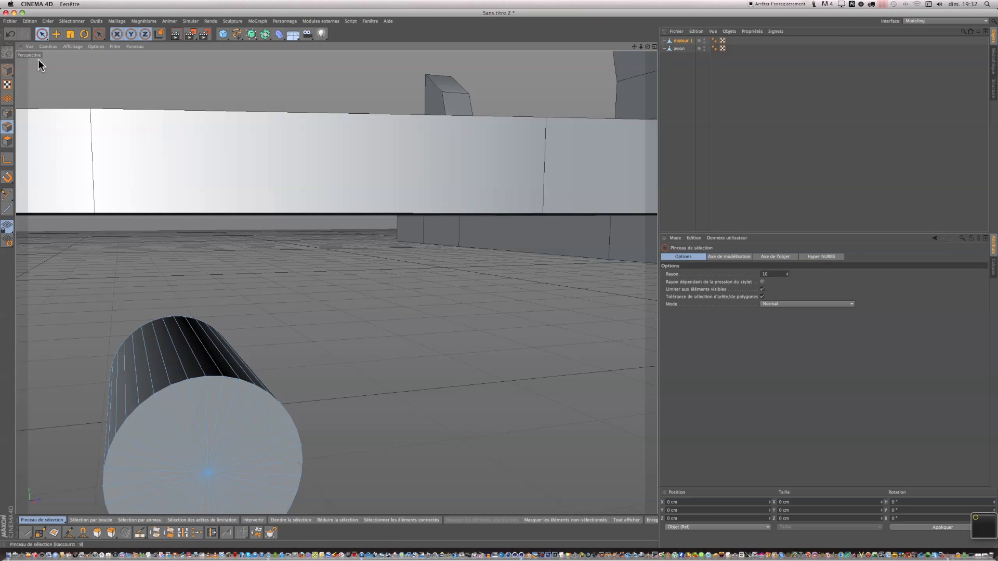
pyautogui.click(8, 142)
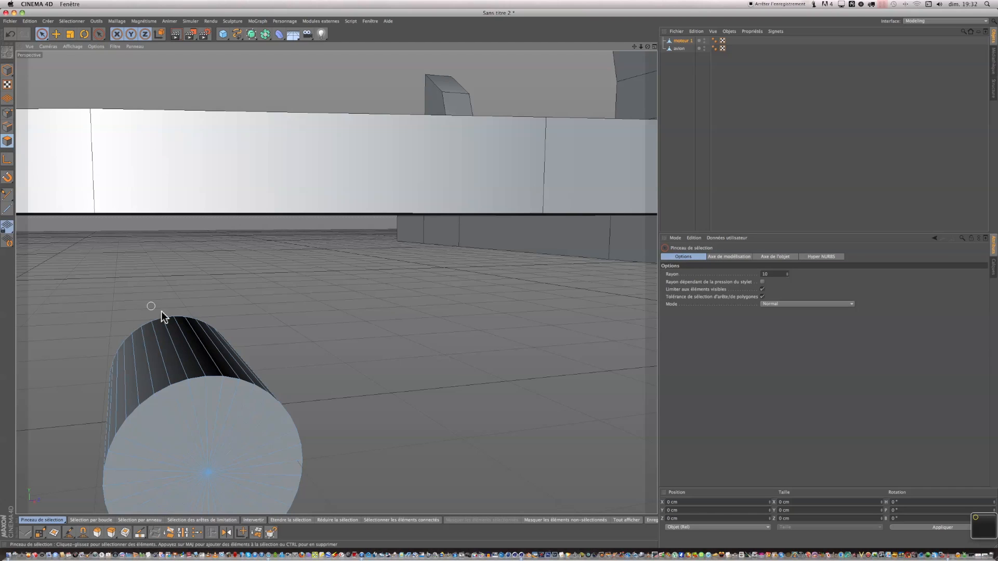
pyautogui.click(202, 364)
pyautogui.click(200, 363)
pyautogui.rightClick(198, 360)
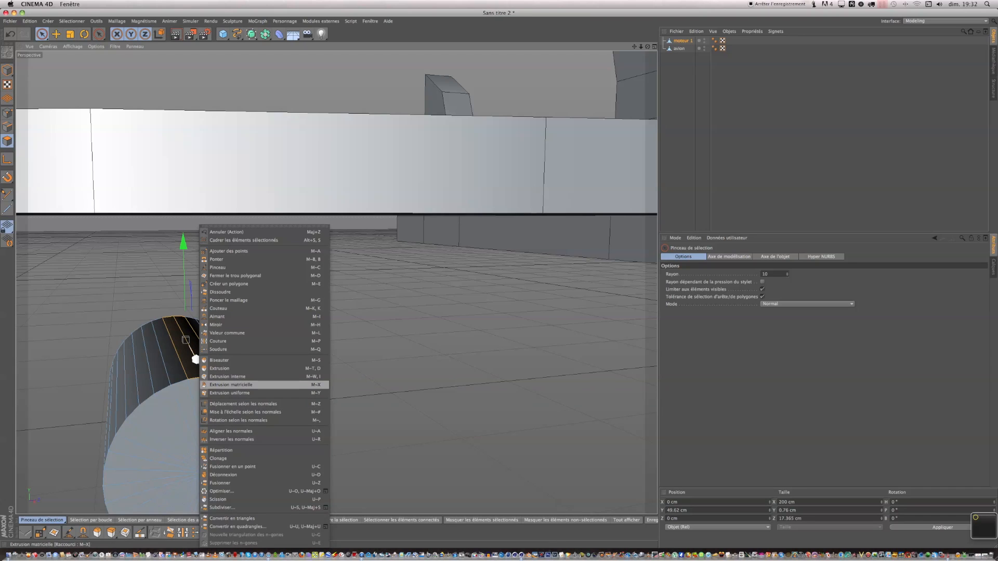
pyautogui.click(318, 377)
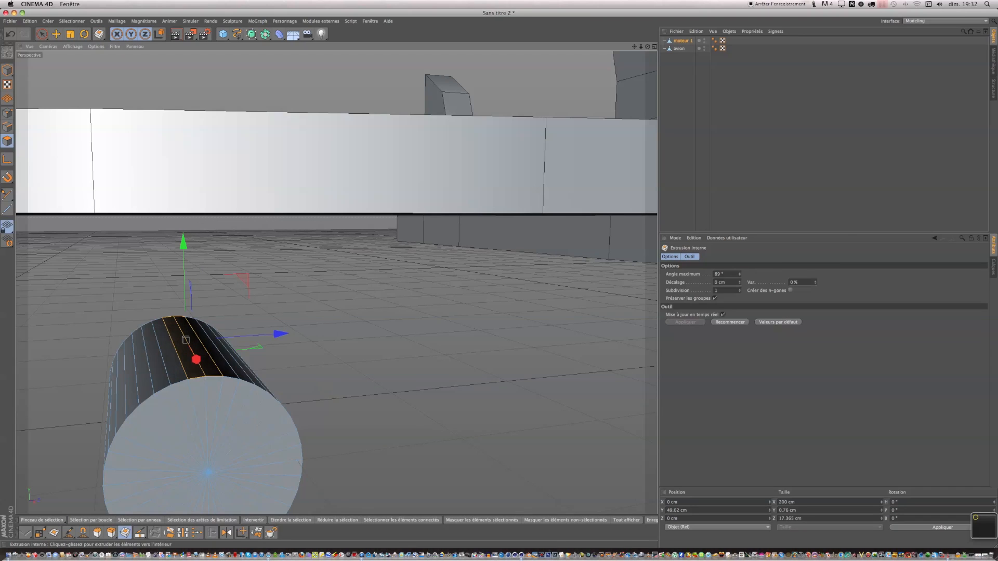
pyautogui.moveTo(467, 283); pyautogui.dragTo(499, 283)
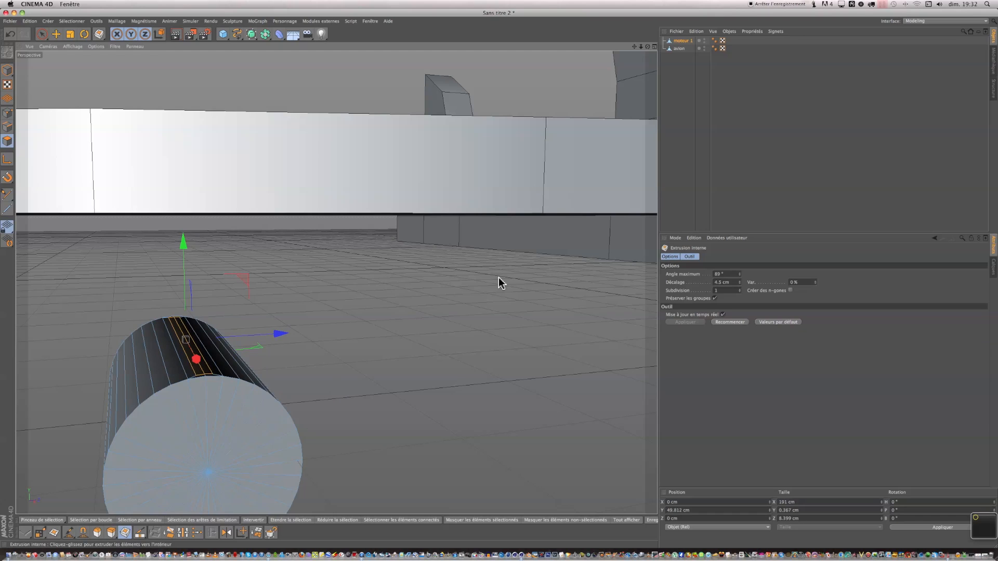
# Extrude the inset strip upward about 13 cm.
pyautogui.rightClick(207, 378)
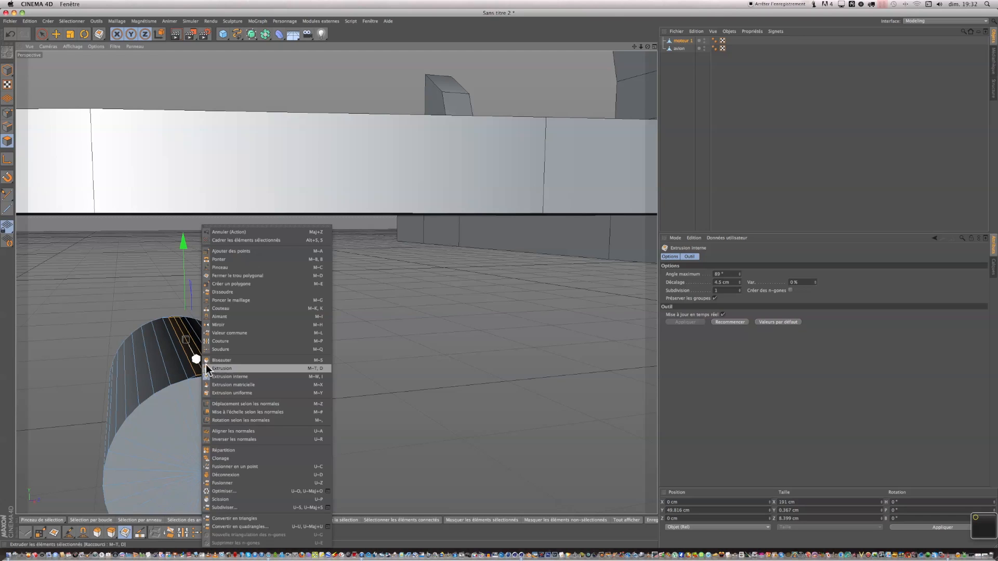
pyautogui.click(236, 368)
pyautogui.moveTo(196, 358); pyautogui.dragTo(196, 336)
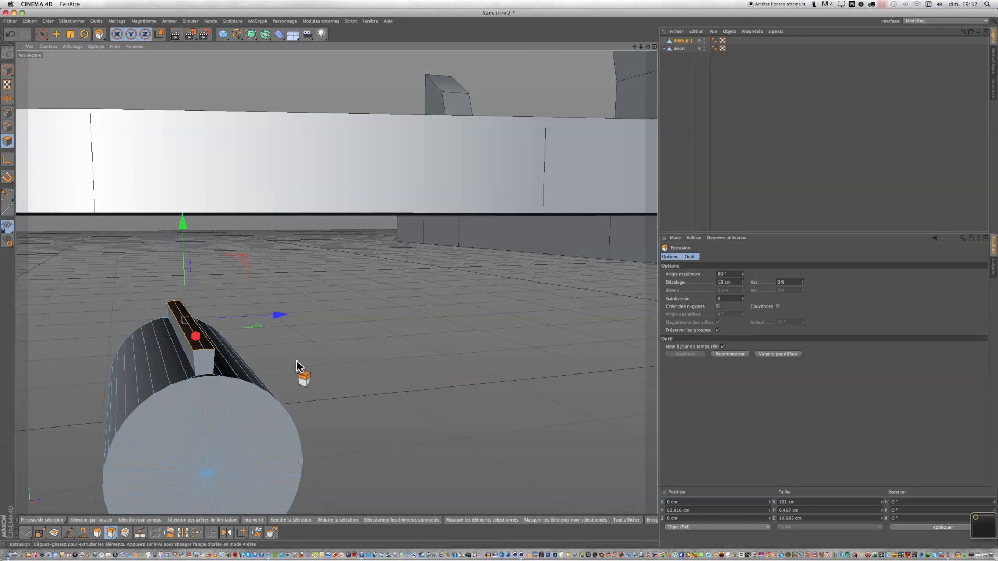
# Inner-extrude the top of the raised strip about 2.7 cm.
pyautogui.rightClick(301, 372)
pyautogui.click(318, 376)
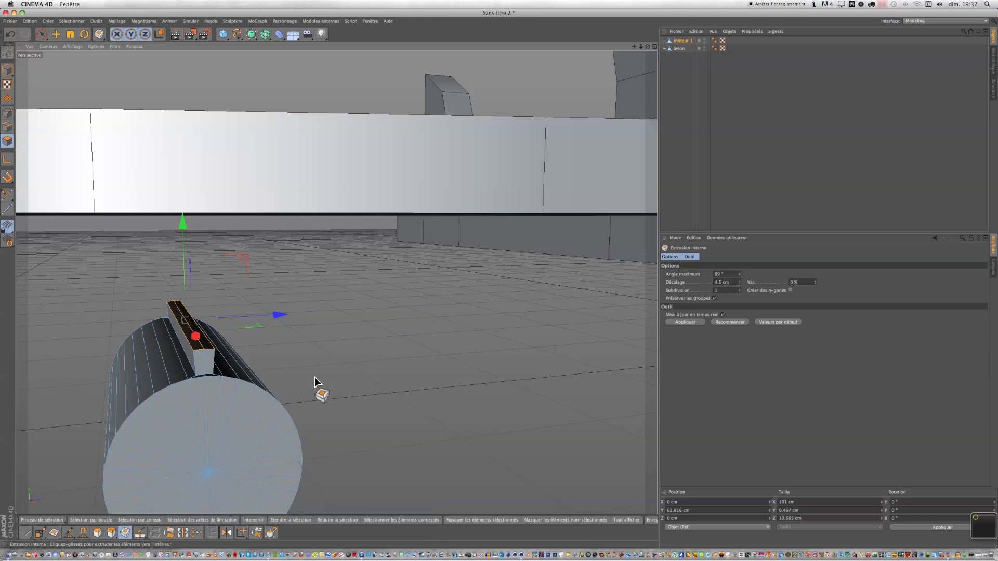
pyautogui.moveTo(498, 278); pyautogui.dragTo(499, 278)
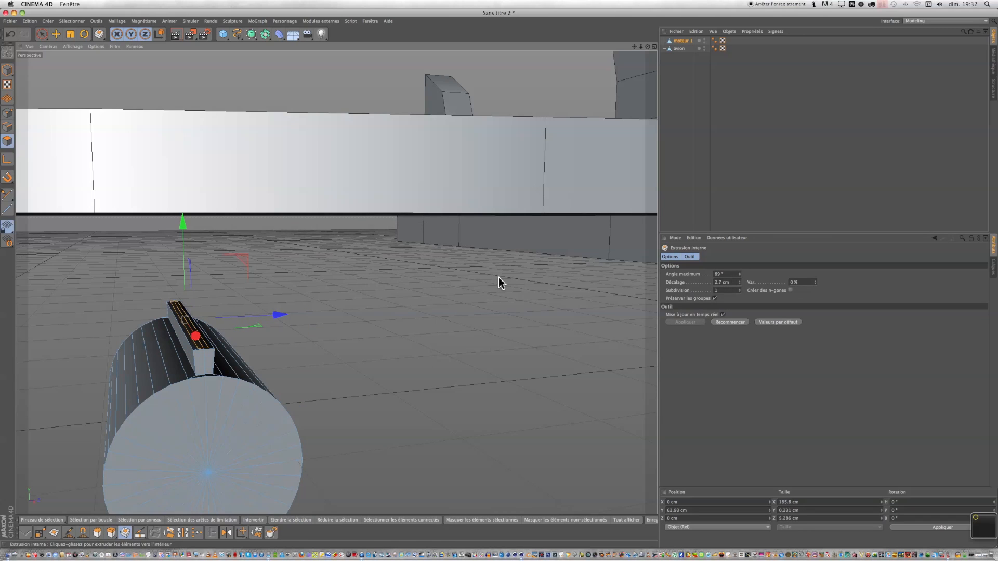
# Extrude the new inset face upward about 5.7 cm.
pyautogui.rightClick(316, 377)
pyautogui.click(330, 369)
pyautogui.moveTo(330, 371); pyautogui.dragTo(362, 371)
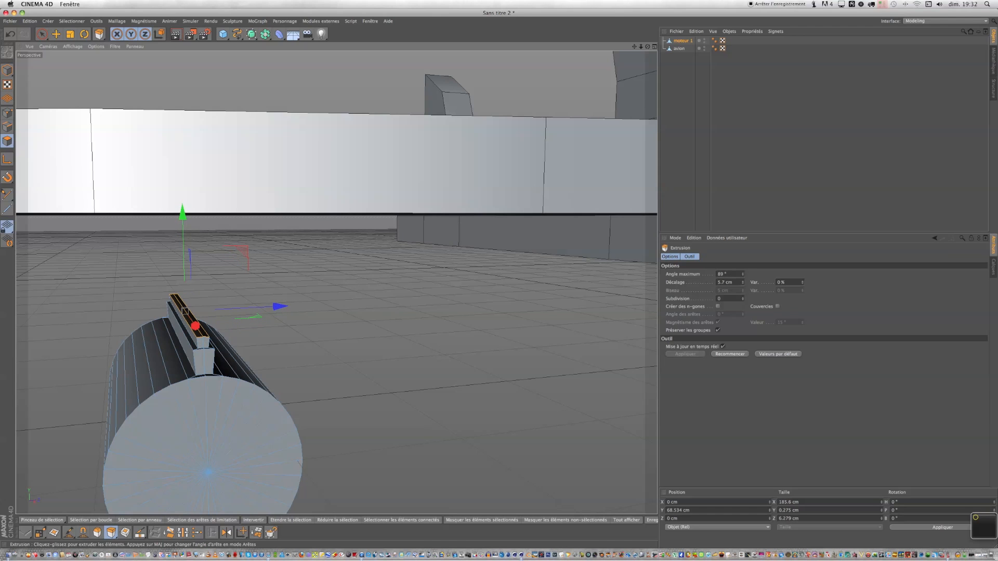
pyautogui.scroll(-4, 419, 267)
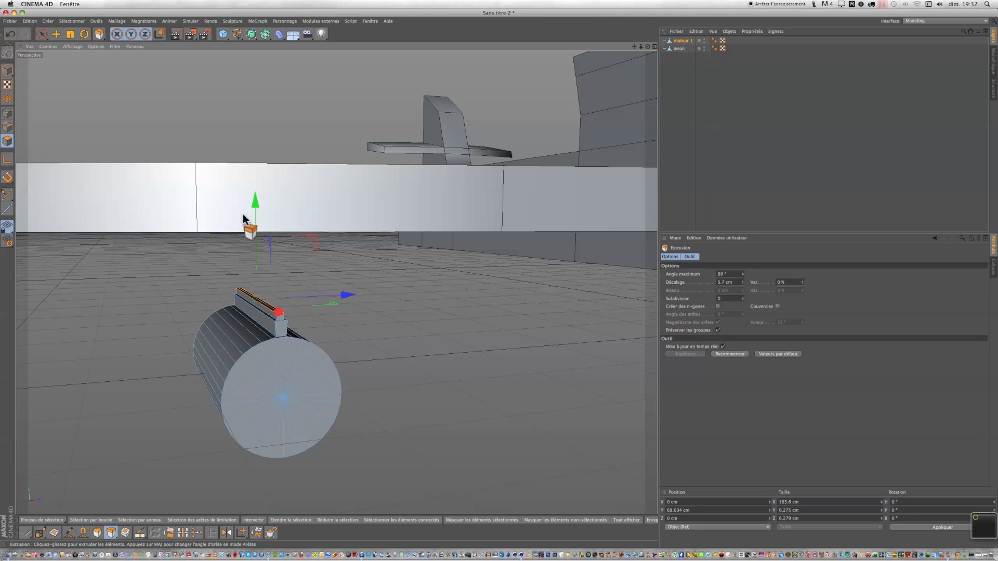
# Select the engine's front cap polygons and inner-extrude them to round the nose.
pyautogui.click(42, 35)
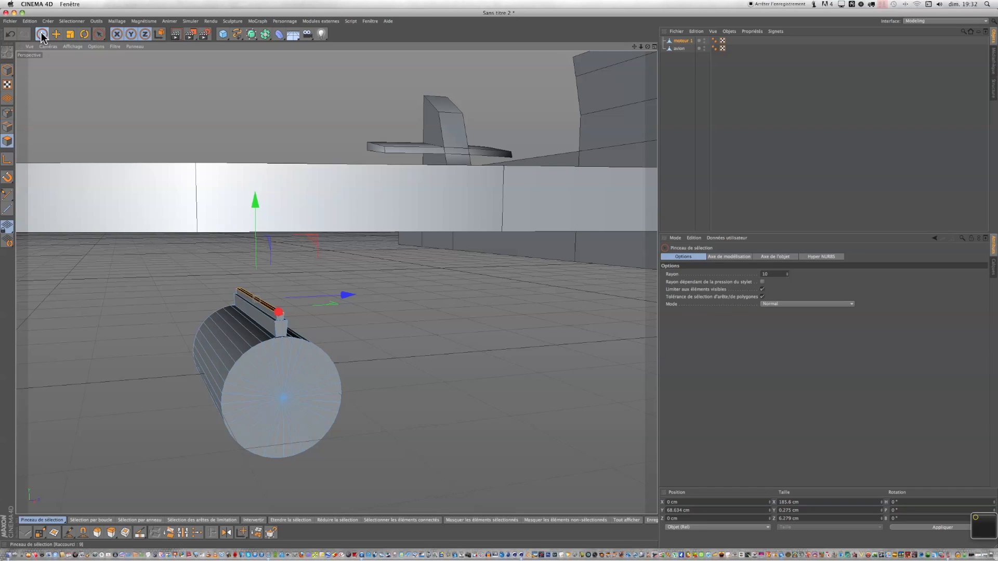
pyautogui.moveTo(279, 352)
pyautogui.mouseDown()
pyautogui.moveTo(279, 390)
pyautogui.moveTo(323, 428)
pyautogui.moveTo(312, 423)
pyautogui.mouseUp()
pyautogui.rightClick(270, 385)
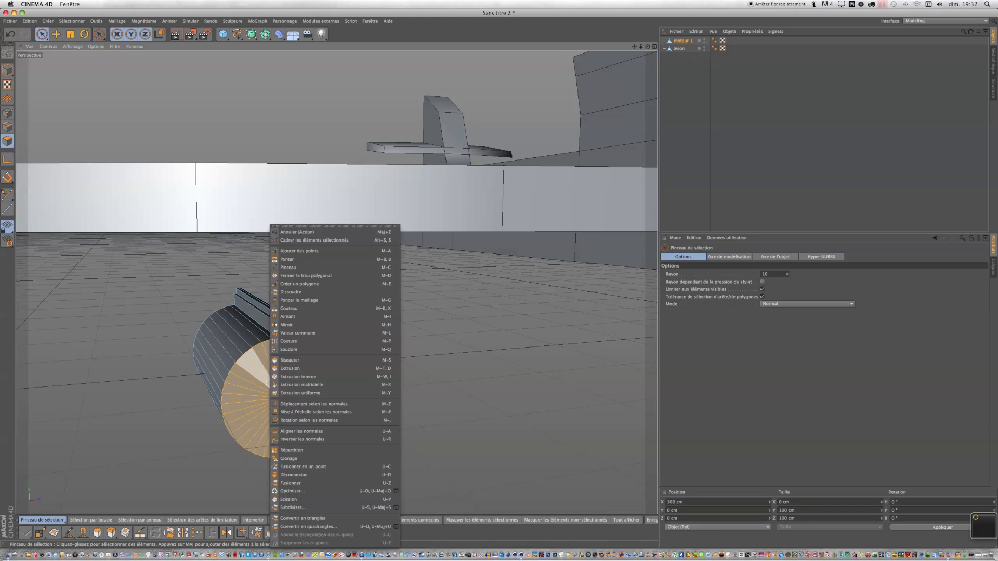
pyautogui.click(367, 376)
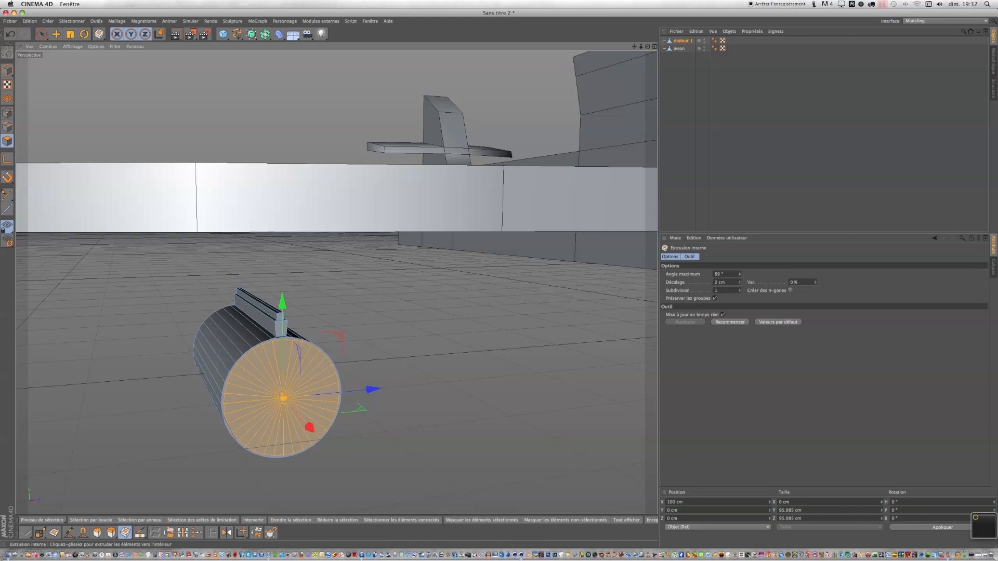
pyautogui.moveTo(314, 439)
pyautogui.mouseDown()
pyautogui.moveTo(297, 424)
pyautogui.moveTo(301, 432)
pyautogui.mouseUp()
pyautogui.click(399, 399)
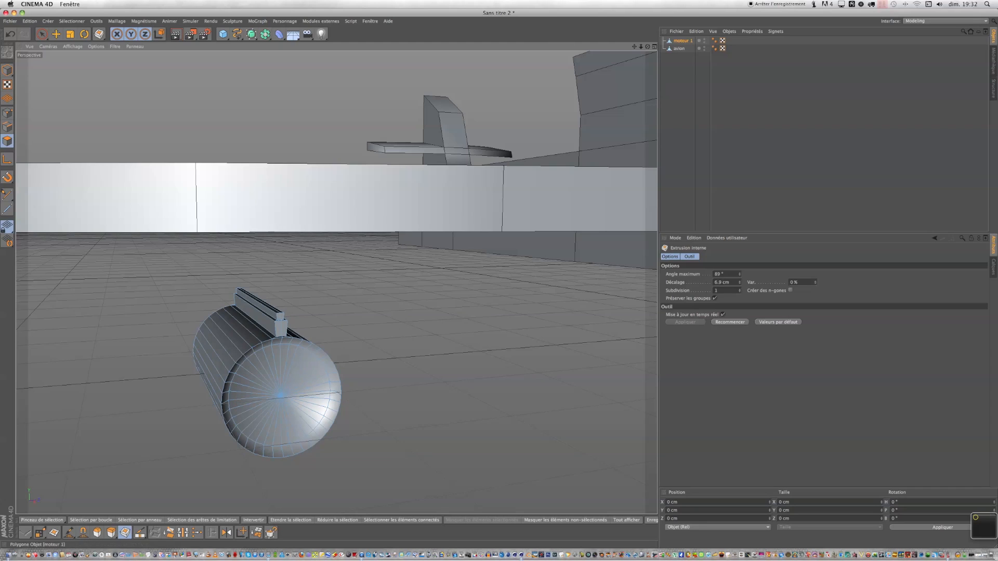
# Move the engine object in the four-view layout to about X -168 cm and Y 67 cm under the wing.
pyautogui.click(660, 56)
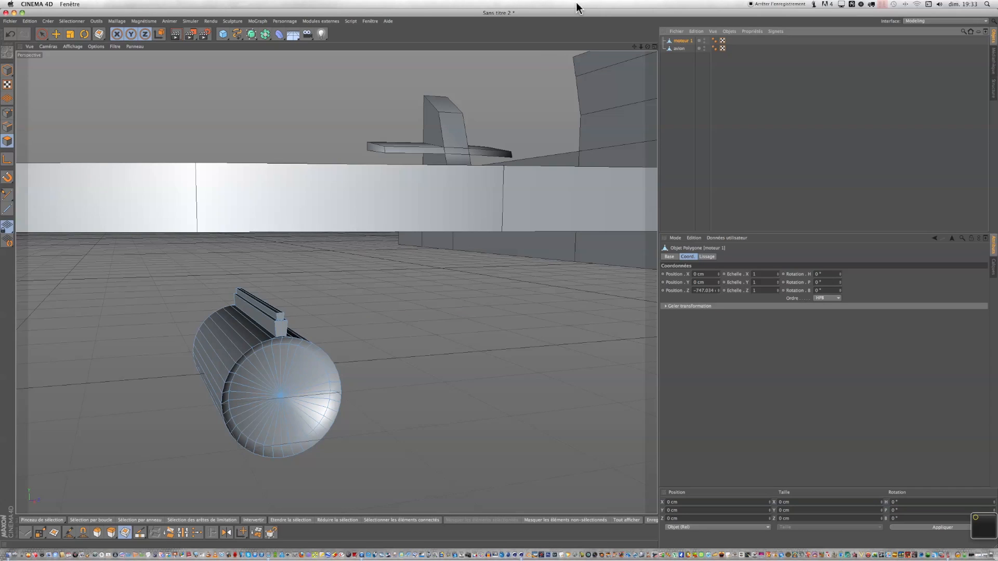
pyautogui.click(57, 34)
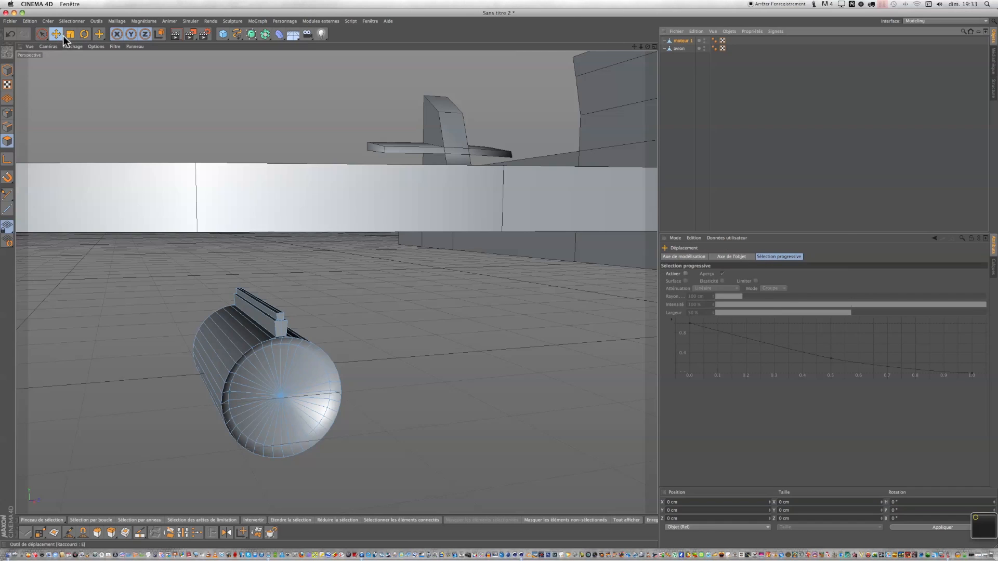
pyautogui.click(8, 70)
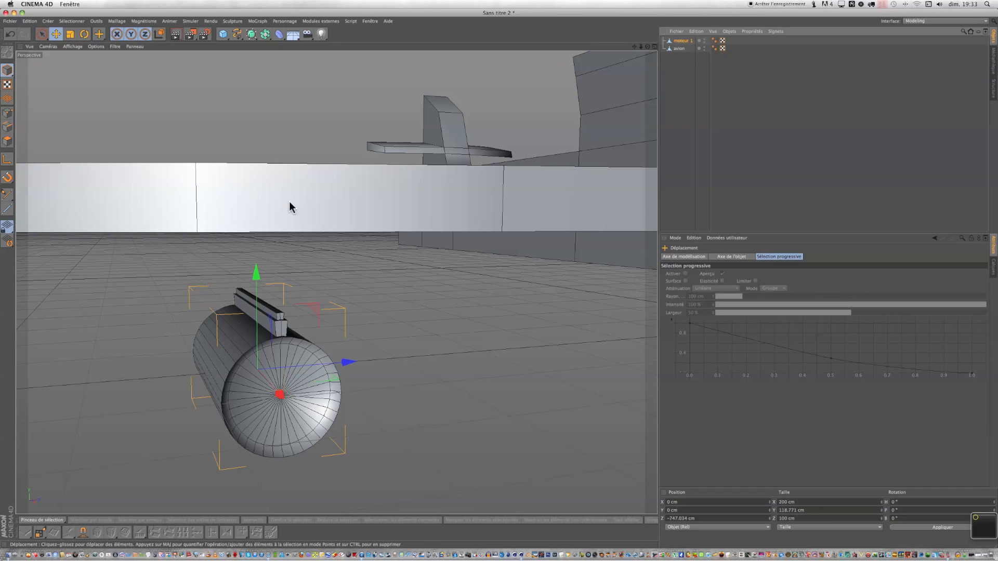
pyautogui.click(653, 47)
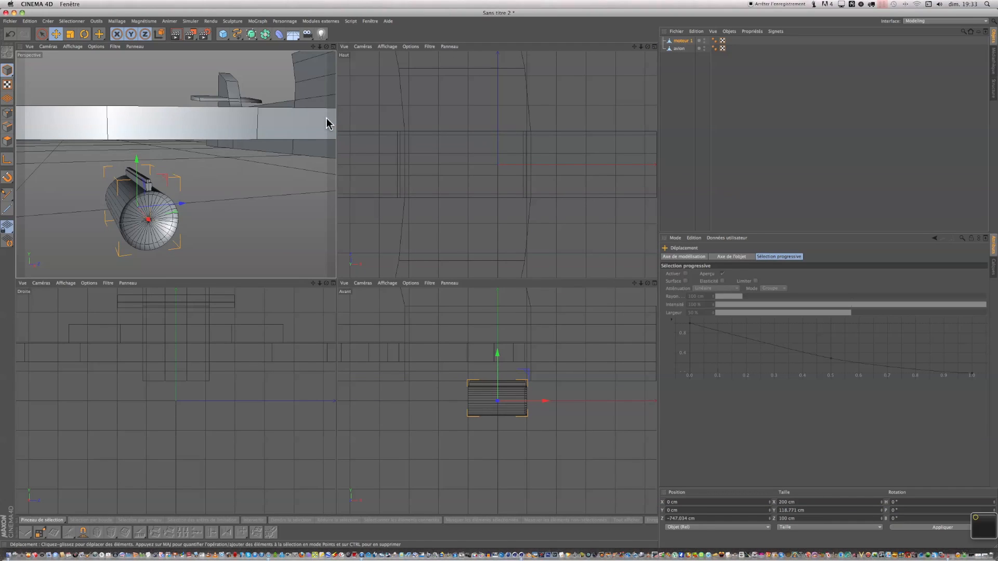
pyautogui.scroll(-8, 450, 118)
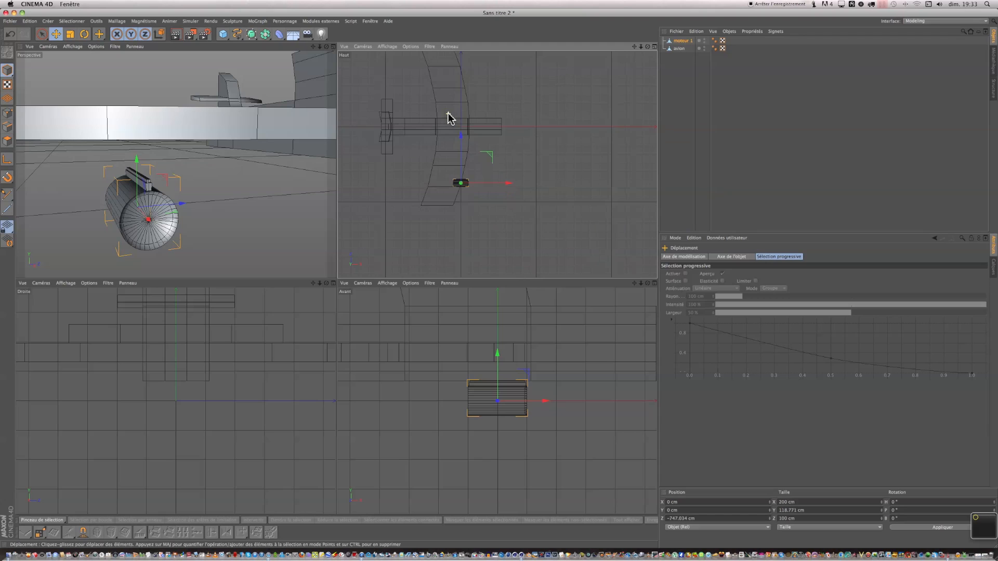
pyautogui.scroll(-3, 450, 118)
pyautogui.moveTo(633, 47); pyautogui.dragTo(586, 94)
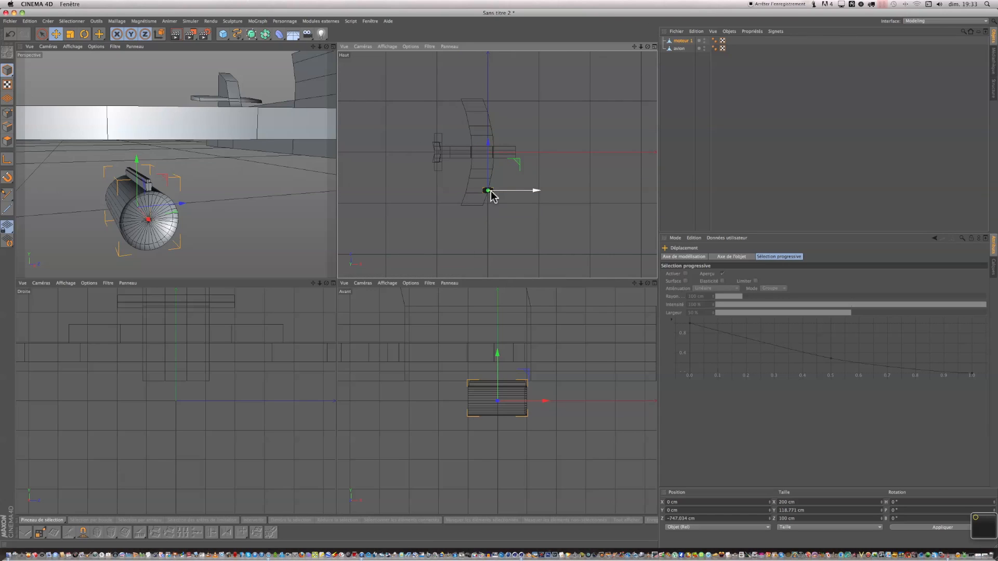
pyautogui.scroll(-5, 484, 366)
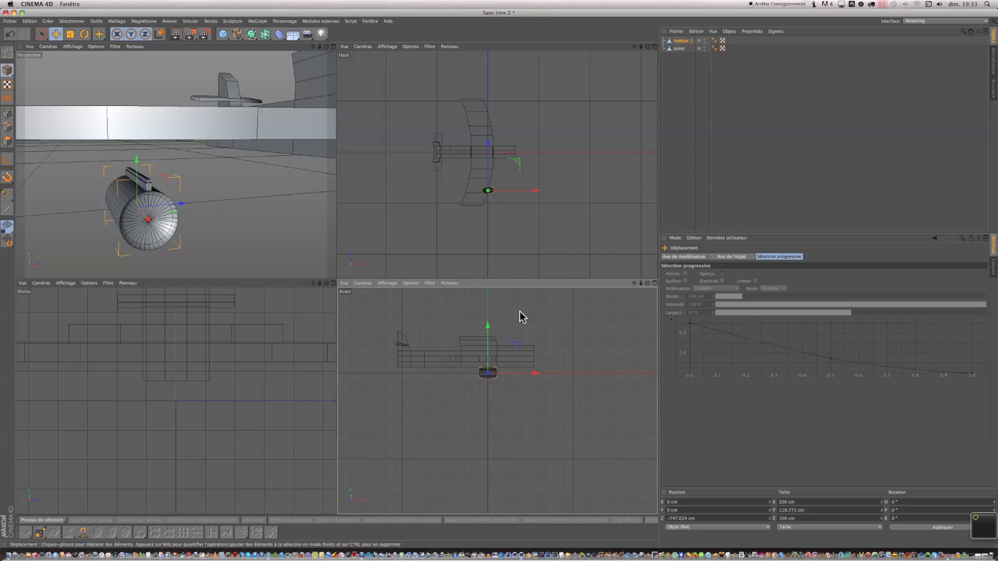
pyautogui.moveTo(634, 284); pyautogui.dragTo(652, 324)
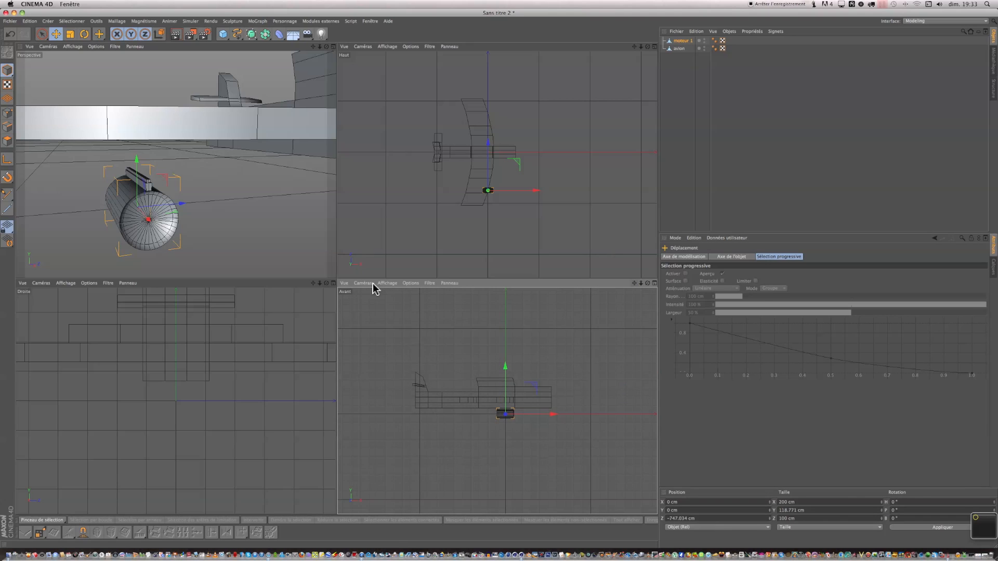
pyautogui.scroll(-4, 213, 375)
pyautogui.scroll(-3, 227, 396)
pyautogui.moveTo(313, 282); pyautogui.dragTo(285, 303)
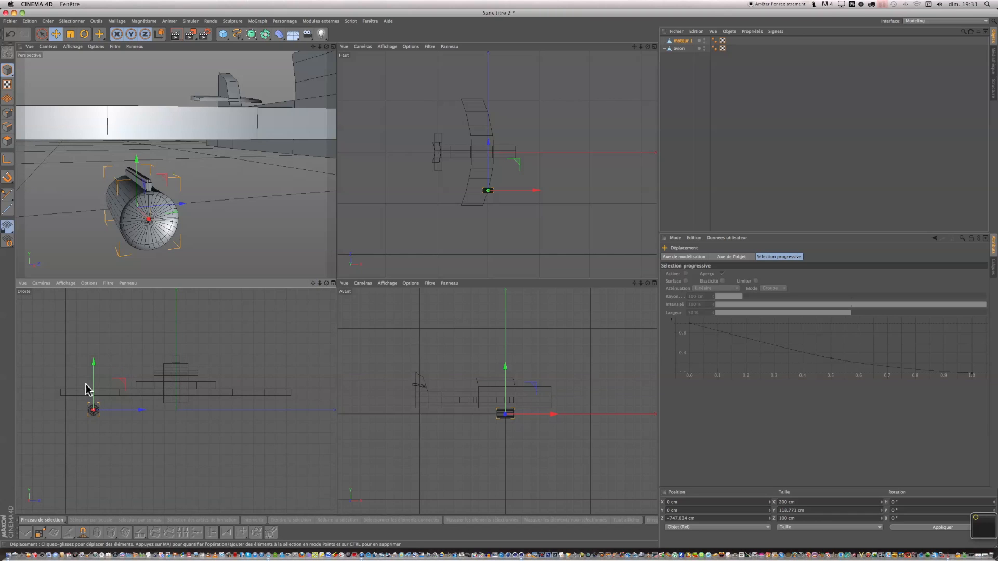
pyautogui.moveTo(94, 367); pyautogui.dragTo(92, 360)
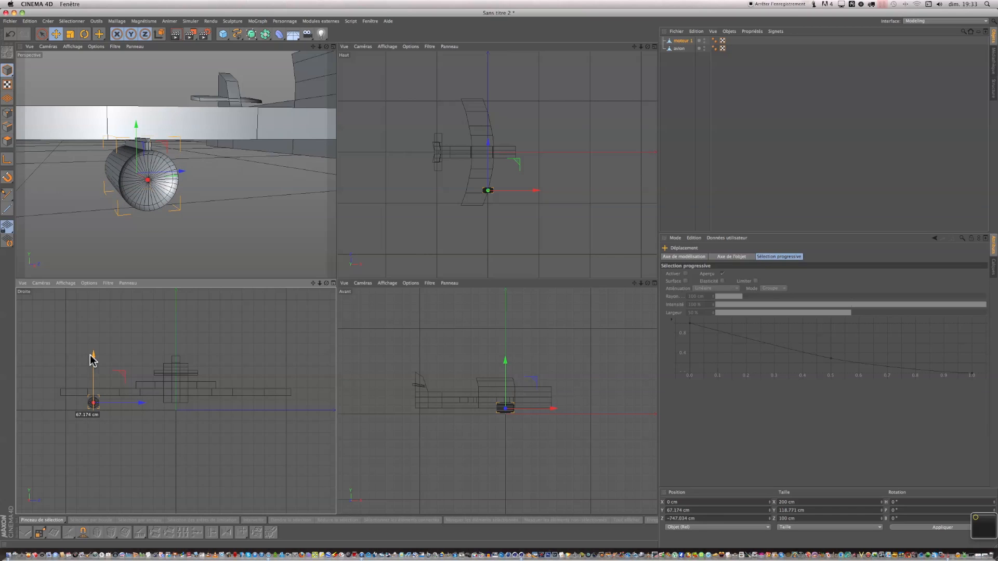
pyautogui.moveTo(91, 360); pyautogui.dragTo(91, 360)
pyautogui.moveTo(539, 193); pyautogui.dragTo(528, 191)
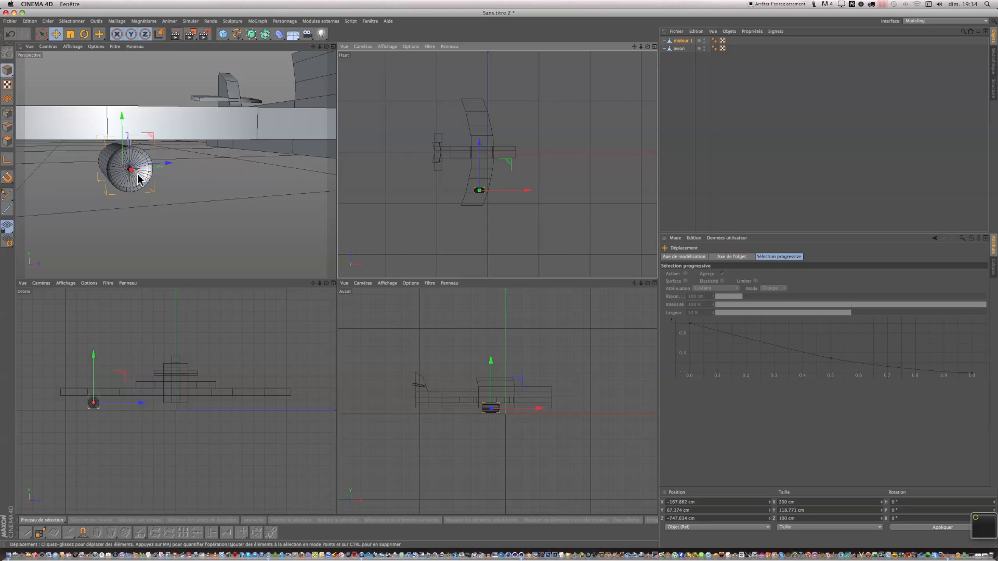
# Duplicate the moteur 1 object and rename the copy to moteur 2.
pyautogui.scroll(-10, 138, 154)
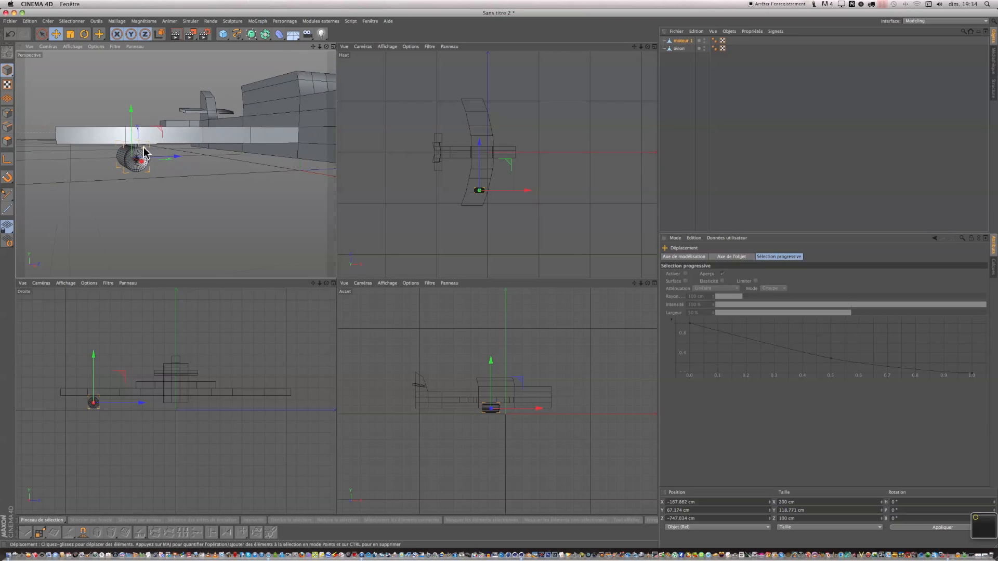
pyautogui.scroll(2, 144, 152)
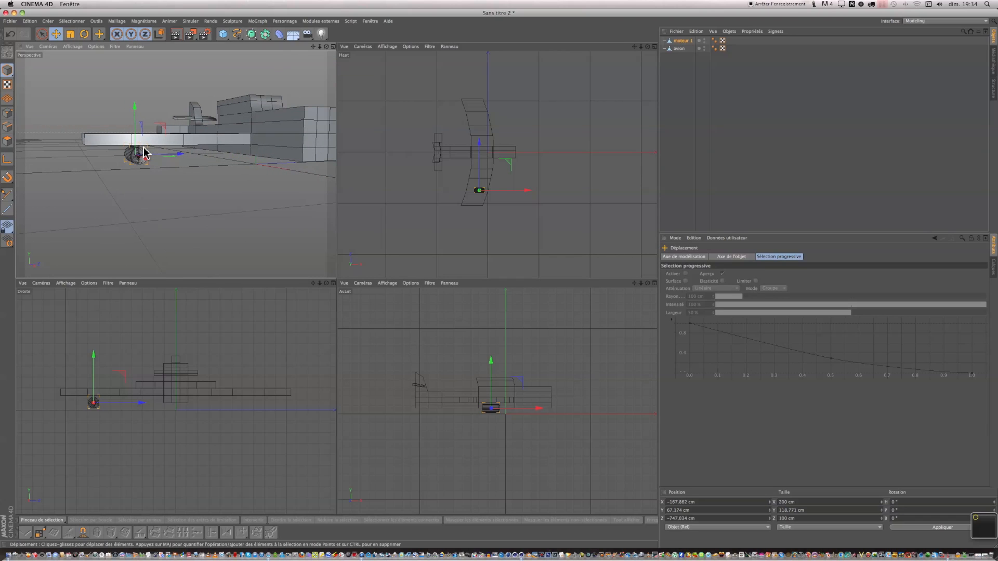
pyautogui.scroll(-2, 291, 118)
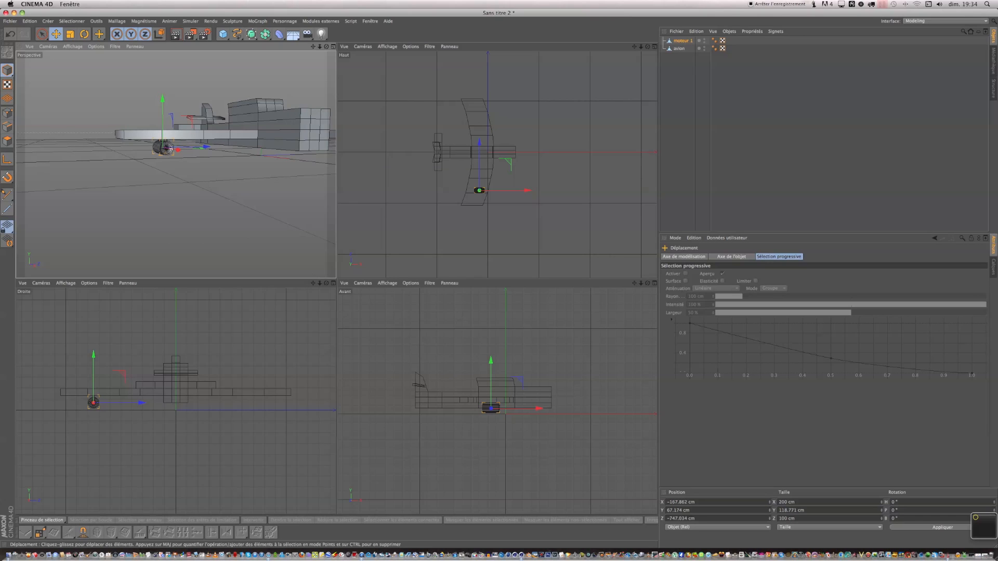
pyautogui.moveTo(335, 278); pyautogui.dragTo(320, 282)
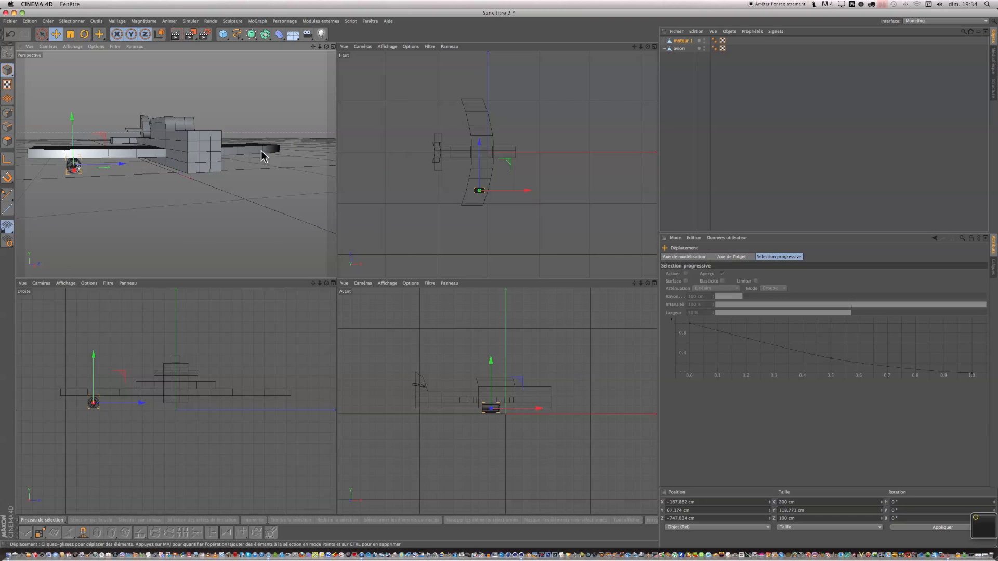
pyautogui.click(680, 41)
pyautogui.moveTo(679, 41); pyautogui.dragTo(681, 67)
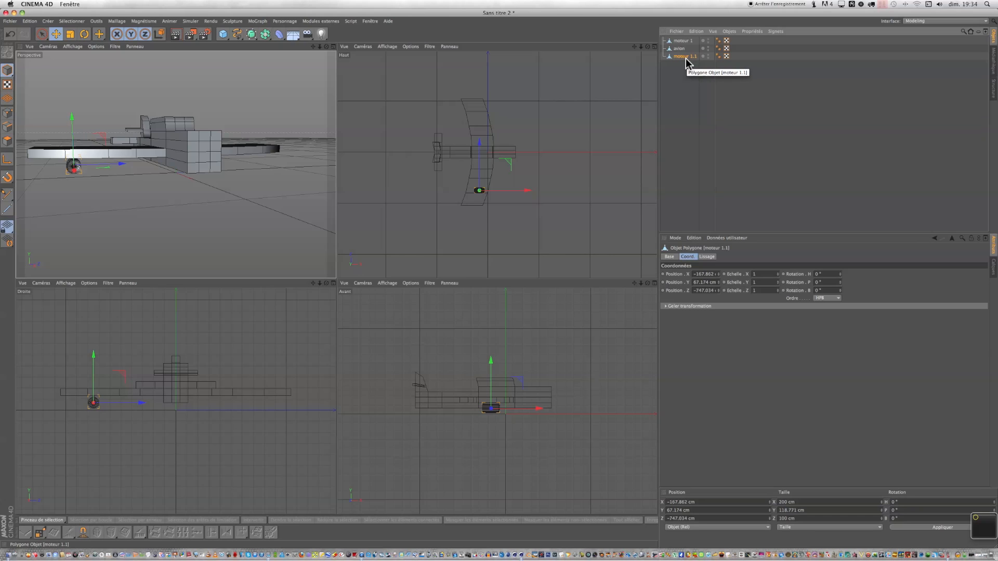
pyautogui.doubleClick(690, 56)
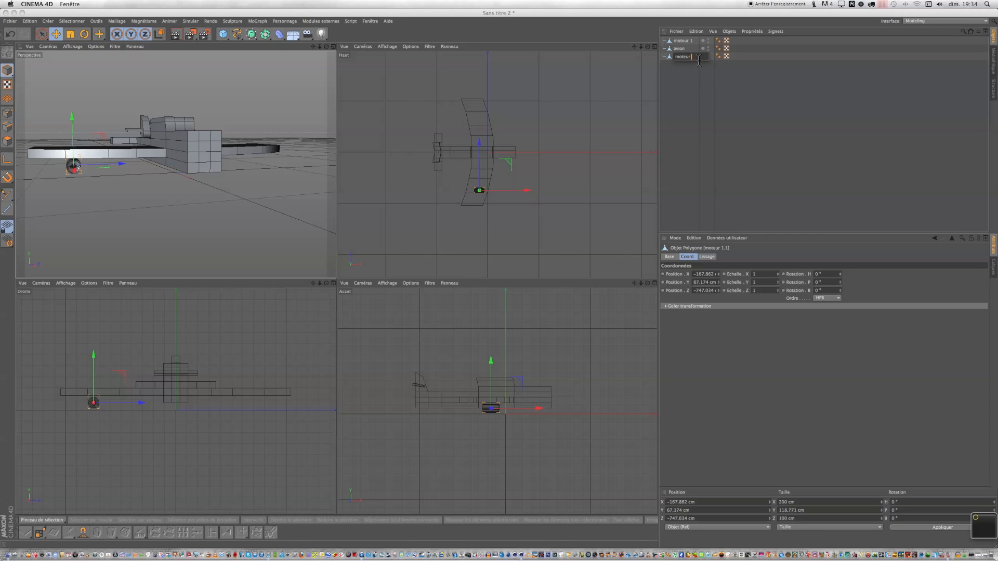
pyautogui.write('moteur 2')
pyautogui.click(699, 75)
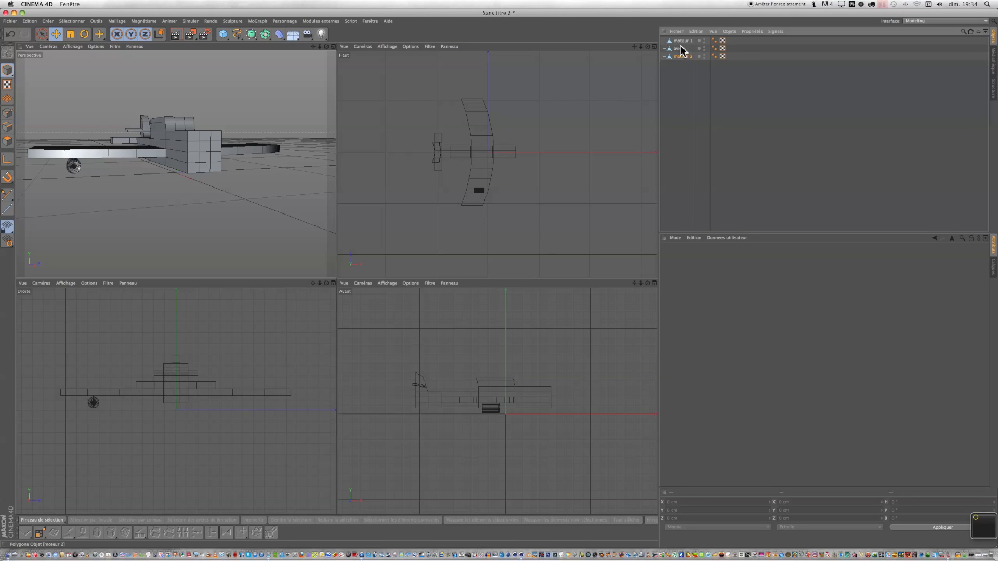
pyautogui.moveTo(681, 45); pyautogui.dragTo(682, 44)
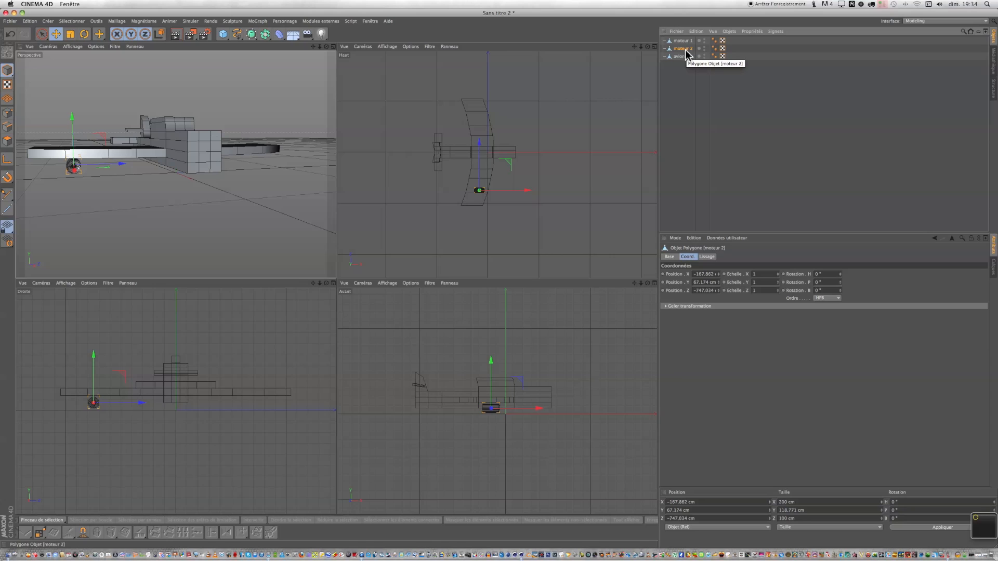
pyautogui.click(682, 41)
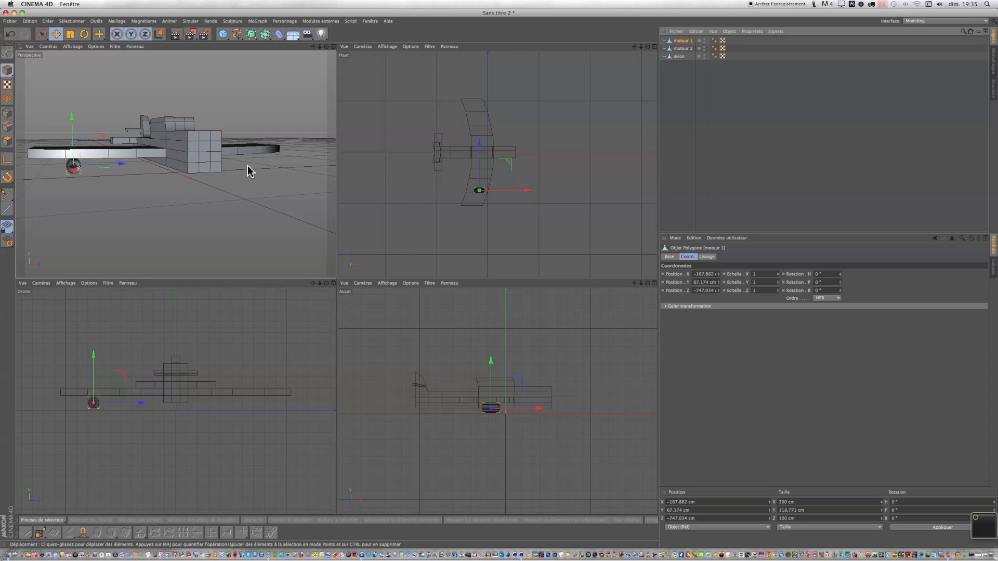
pyautogui.click(679, 48)
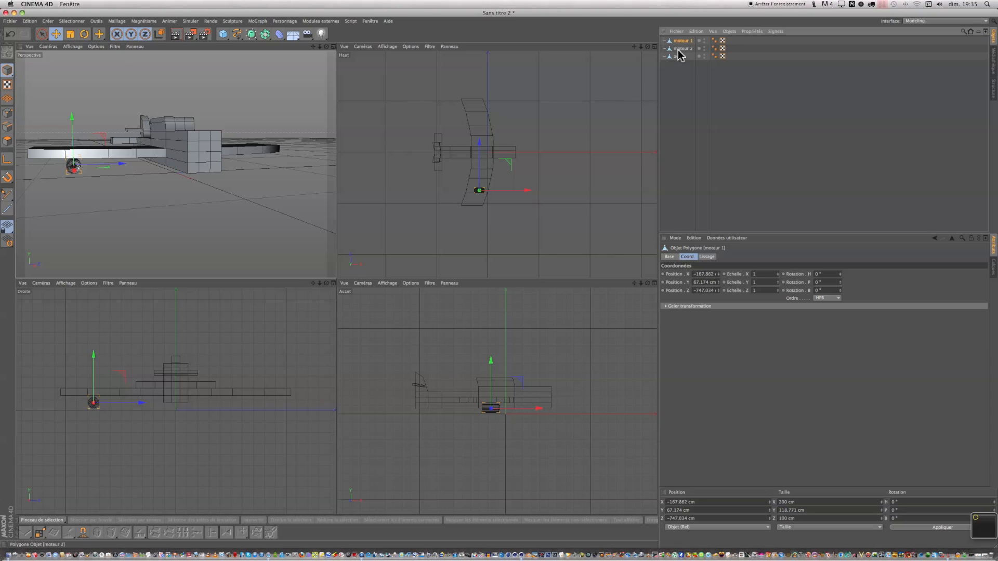
pyautogui.moveTo(121, 167)
pyautogui.mouseDown()
pyautogui.moveTo(139, 166)
pyautogui.moveTo(122, 167)
pyautogui.mouseUp()
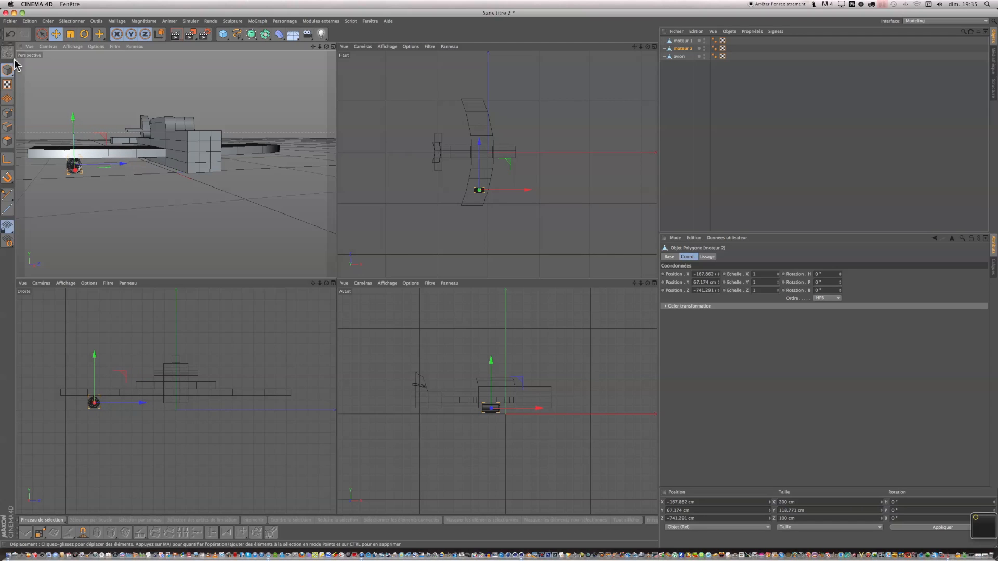
pyautogui.click(10, 34)
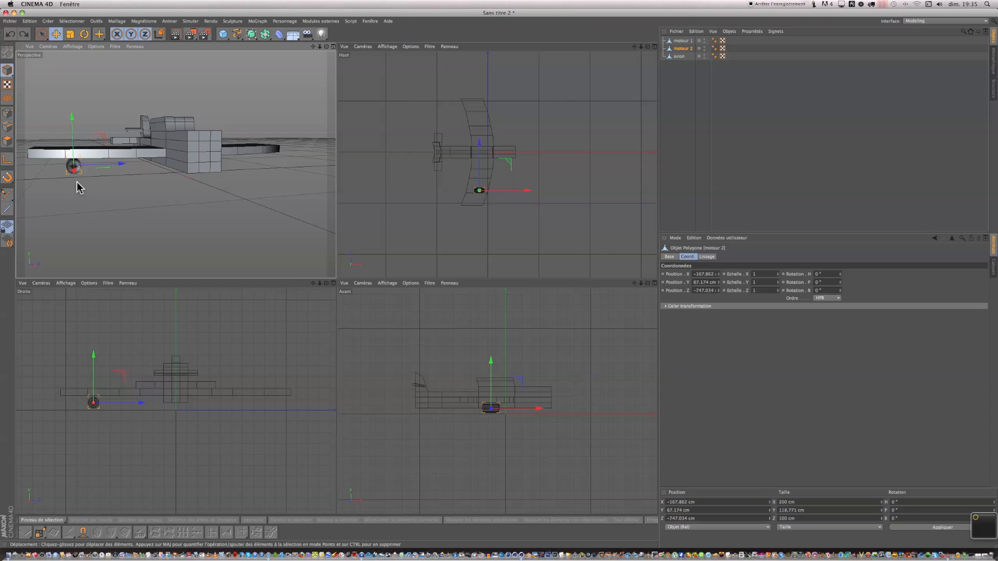
# Set moteur 2's Z position to 747.034 cm so it sits under the opposite wing.
pyautogui.click(681, 40)
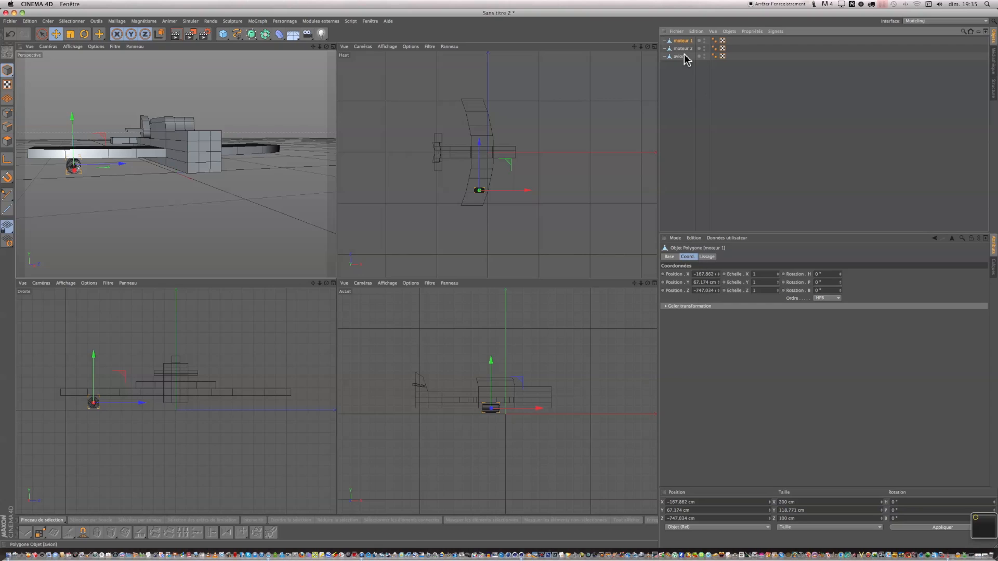
pyautogui.click(697, 290)
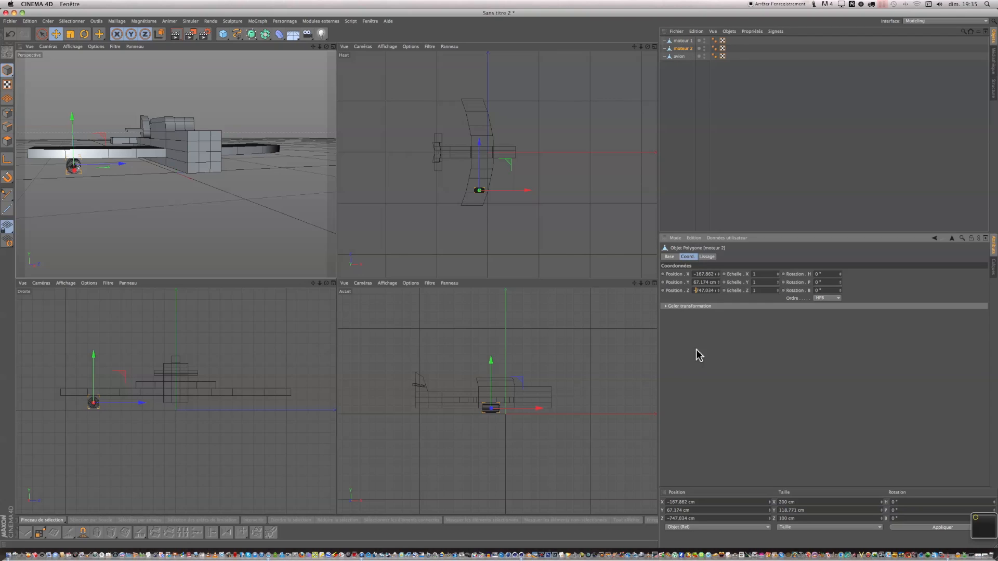
pyautogui.press('Return')
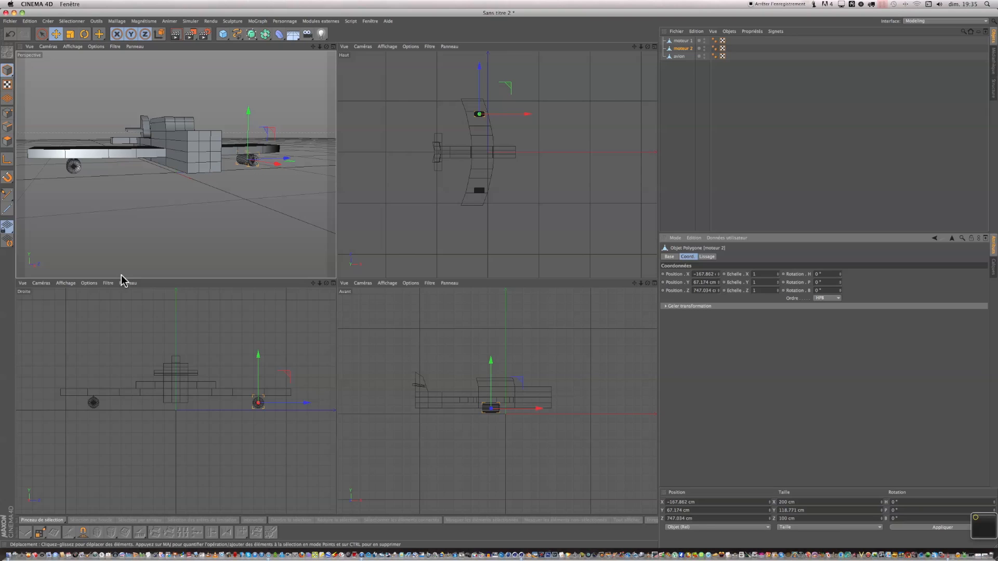
# Select both engine objects, group them into a null object and rename the group moteurs.
pyautogui.click(302, 203)
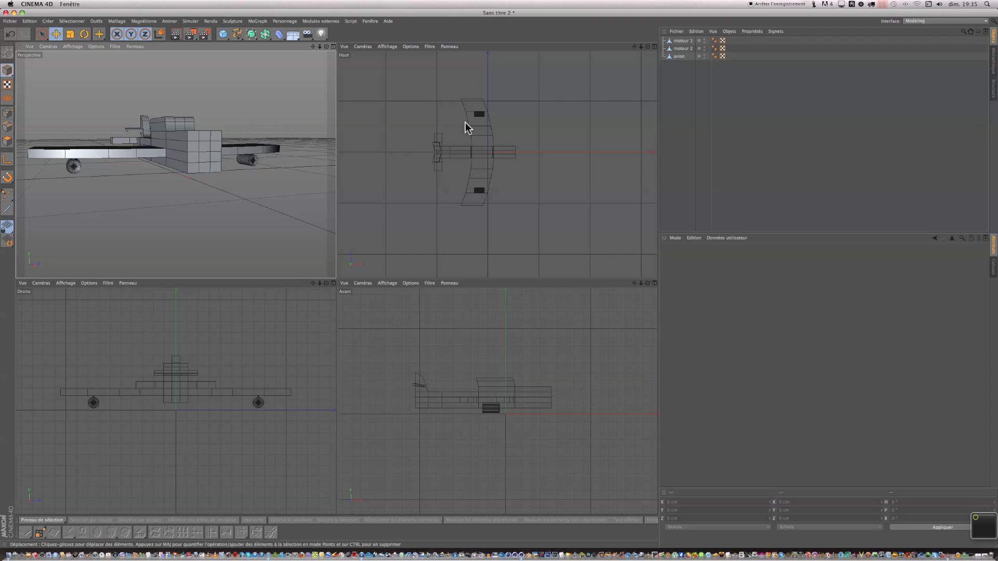
pyautogui.click(680, 42)
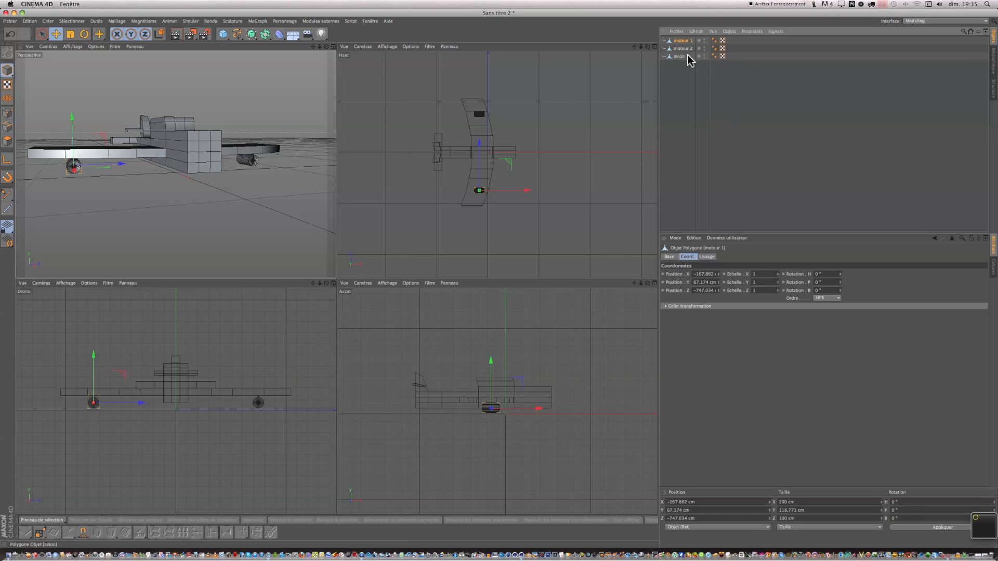
pyautogui.keyDown('shift'); pyautogui.click(686, 50); pyautogui.keyUp('shift')
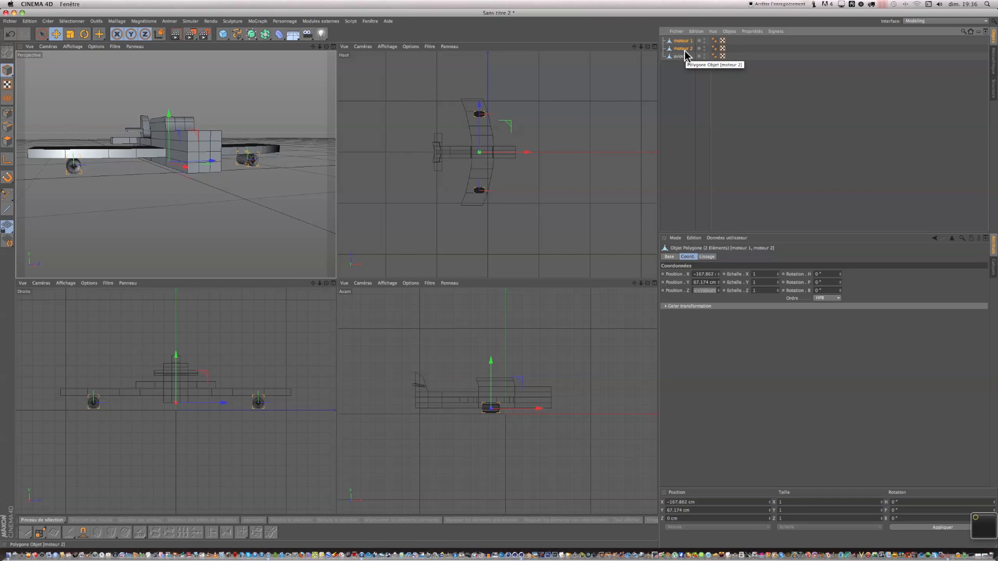
pyautogui.hotkey('alt', 'g')
pyautogui.doubleClick(680, 41)
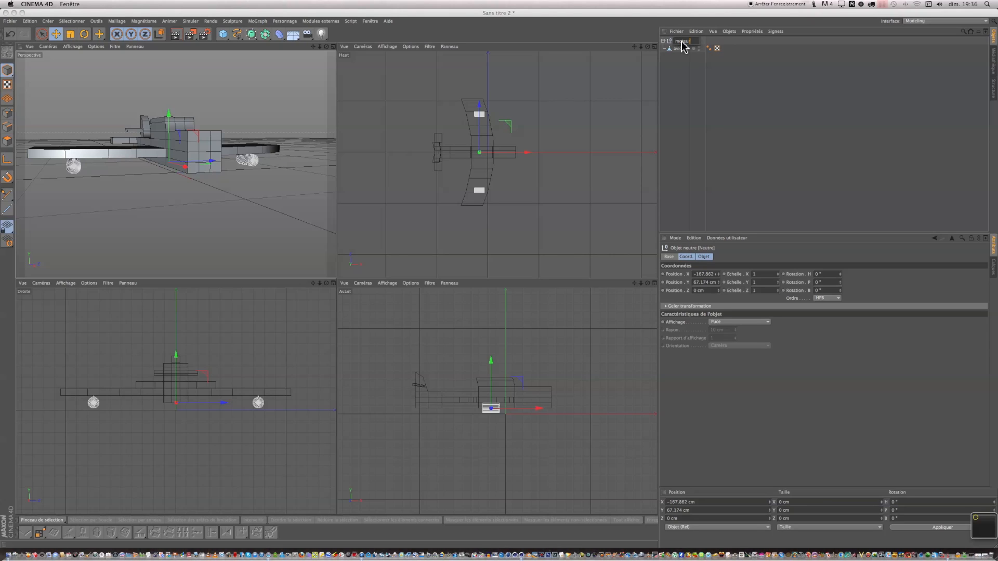
pyautogui.click(682, 80)
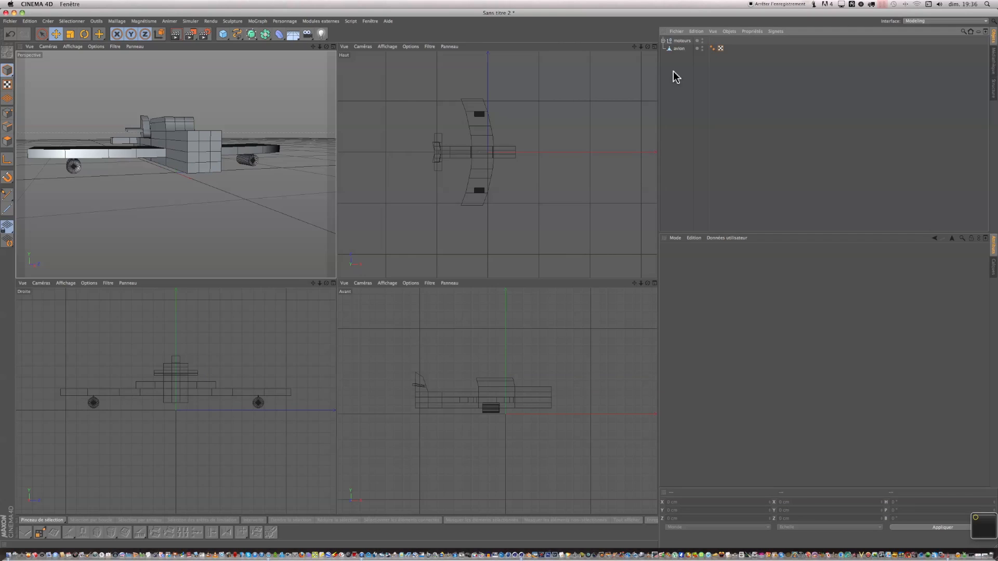
# Make the moteurs group a child of the avion object in the hierarchy.
pyautogui.click(678, 49)
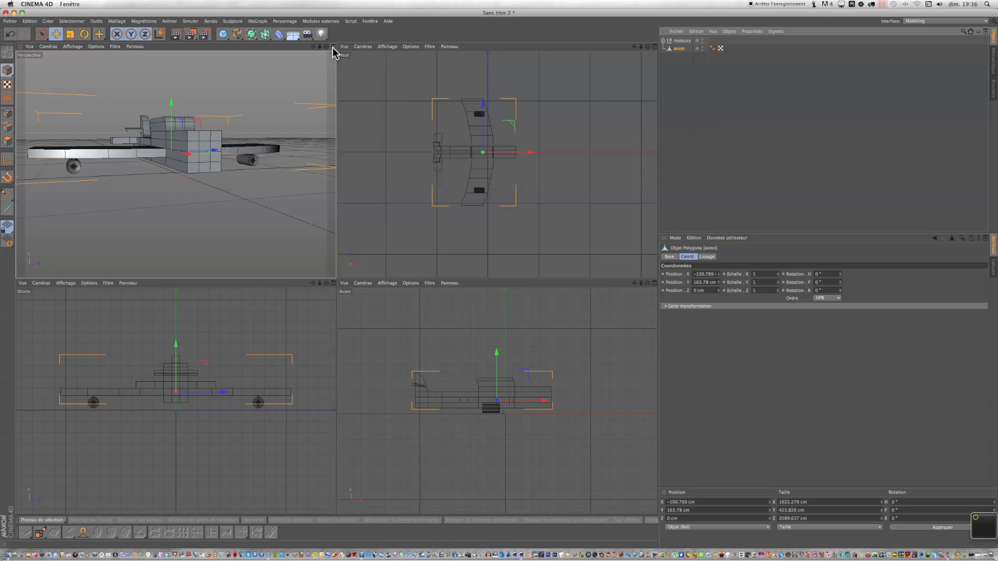
pyautogui.click(653, 47)
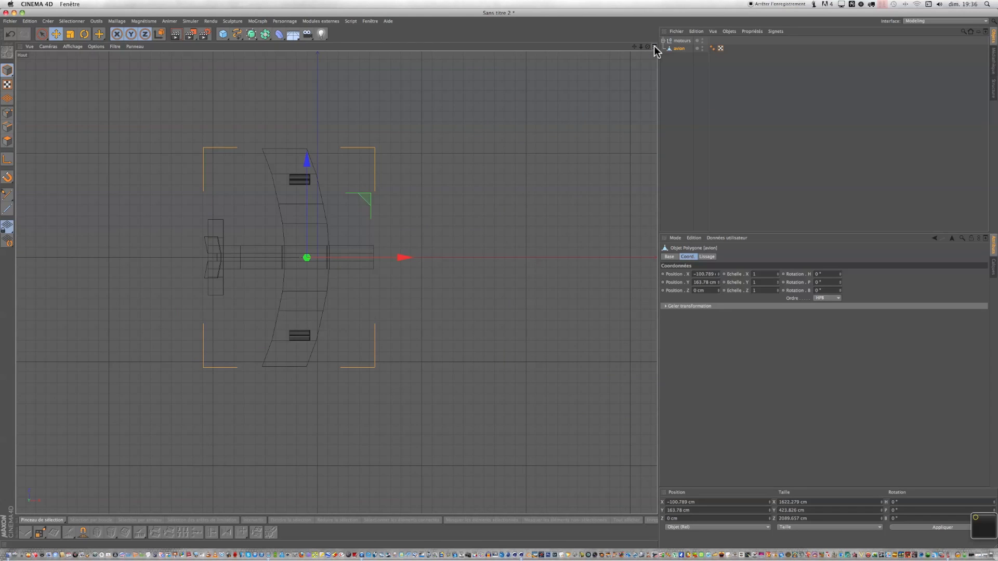
pyautogui.click(654, 47)
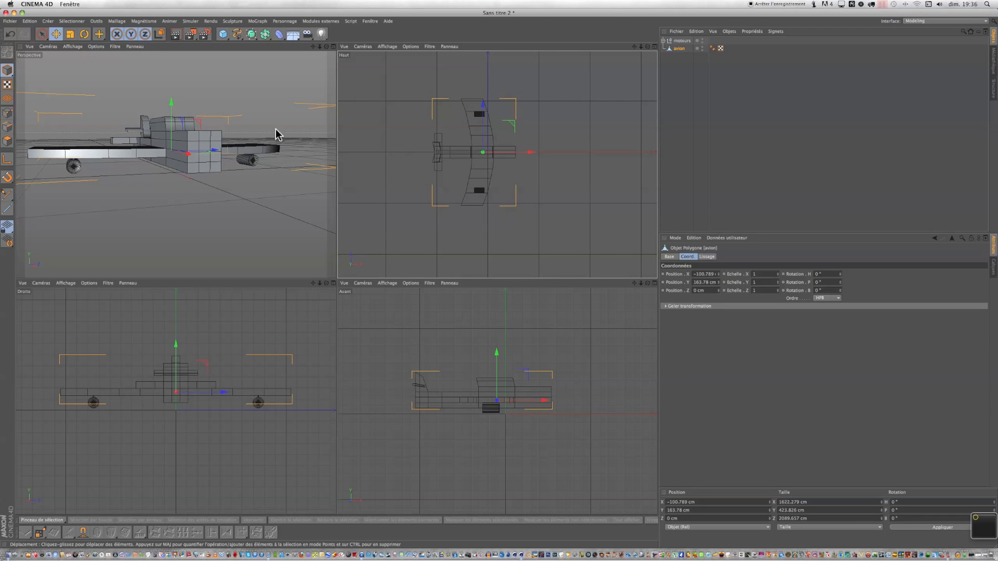
pyautogui.click(333, 47)
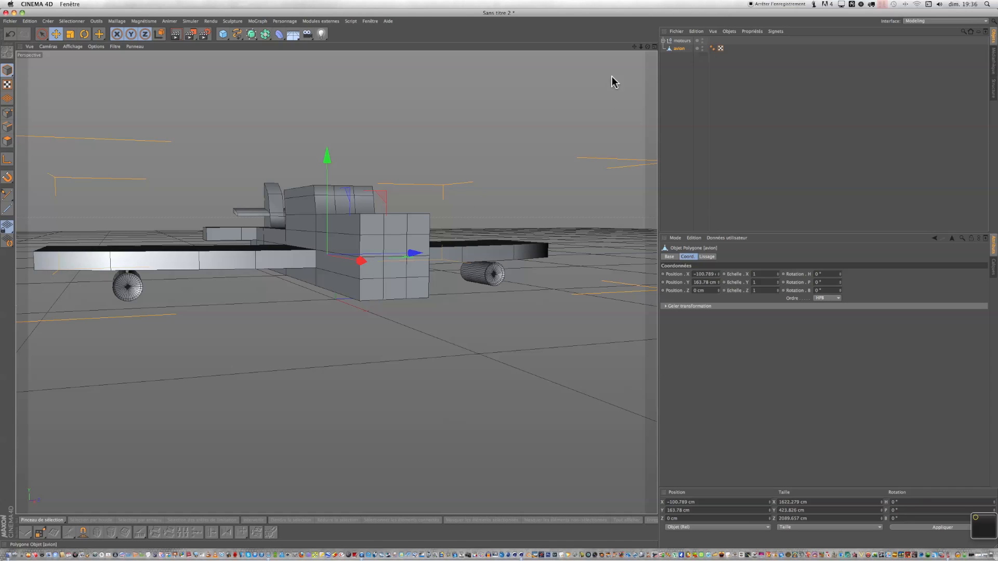
pyautogui.moveTo(364, 262); pyautogui.dragTo(263, 92)
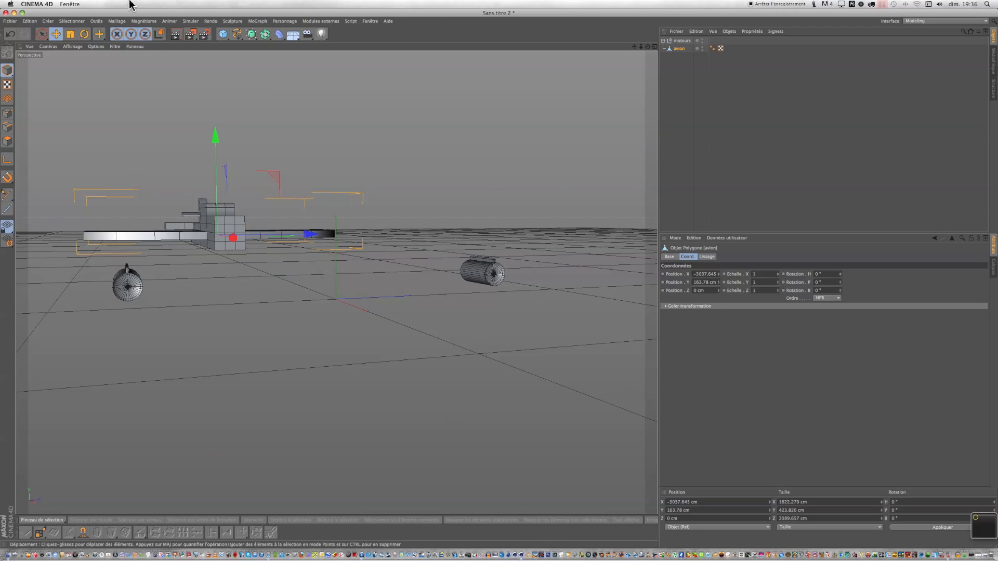
pyautogui.click(10, 35)
pyautogui.moveTo(689, 41); pyautogui.dragTo(681, 49)
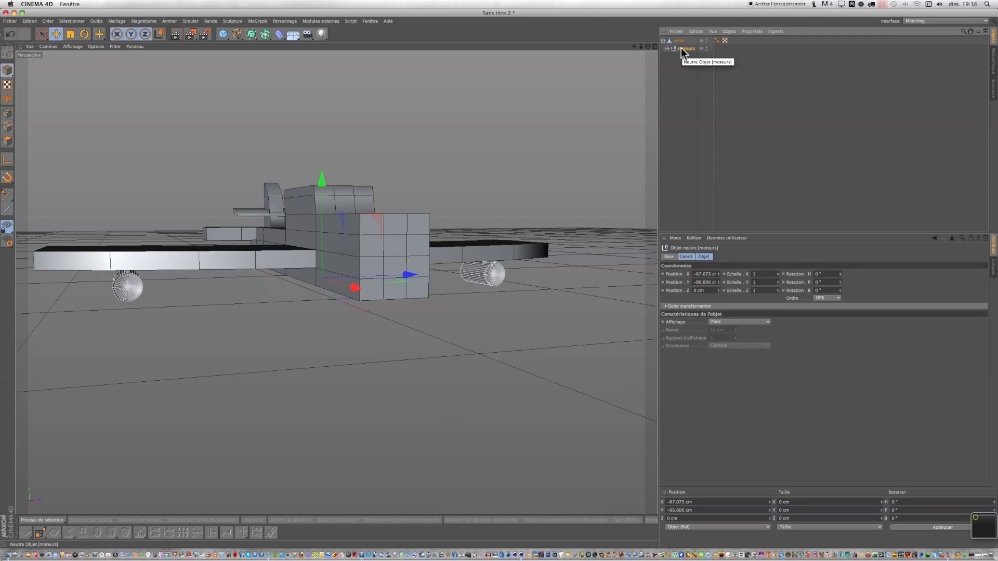
pyautogui.click(664, 40)
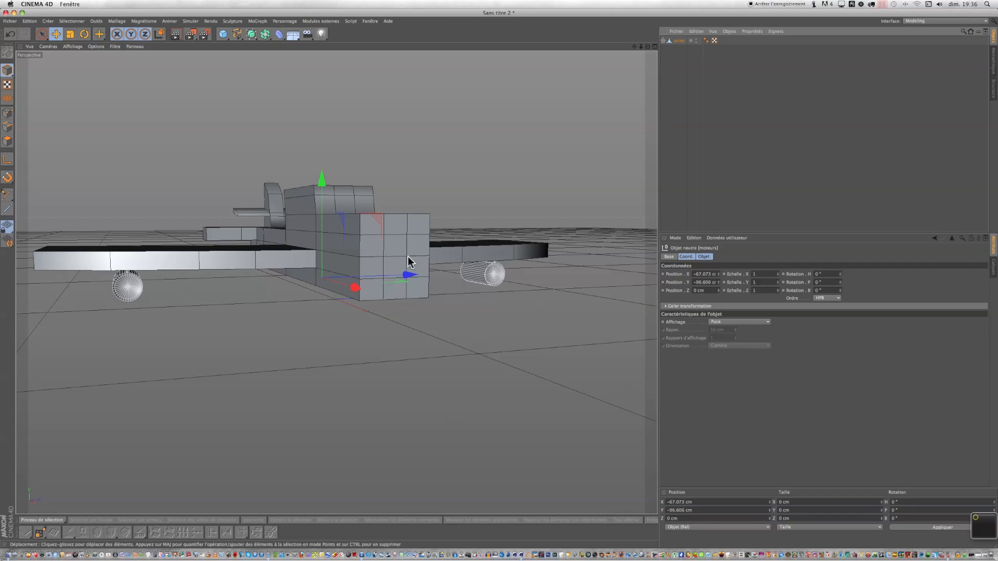
pyautogui.moveTo(346, 293)
pyautogui.mouseDown()
pyautogui.moveTo(352, 284)
pyautogui.moveTo(501, 333)
pyautogui.moveTo(365, 297)
pyautogui.mouseUp()
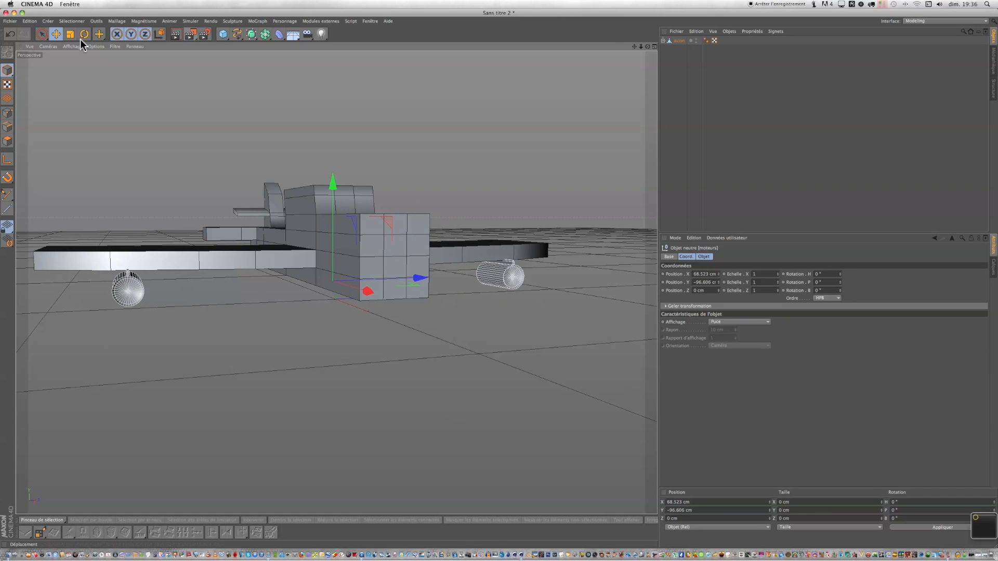
pyautogui.click(9, 37)
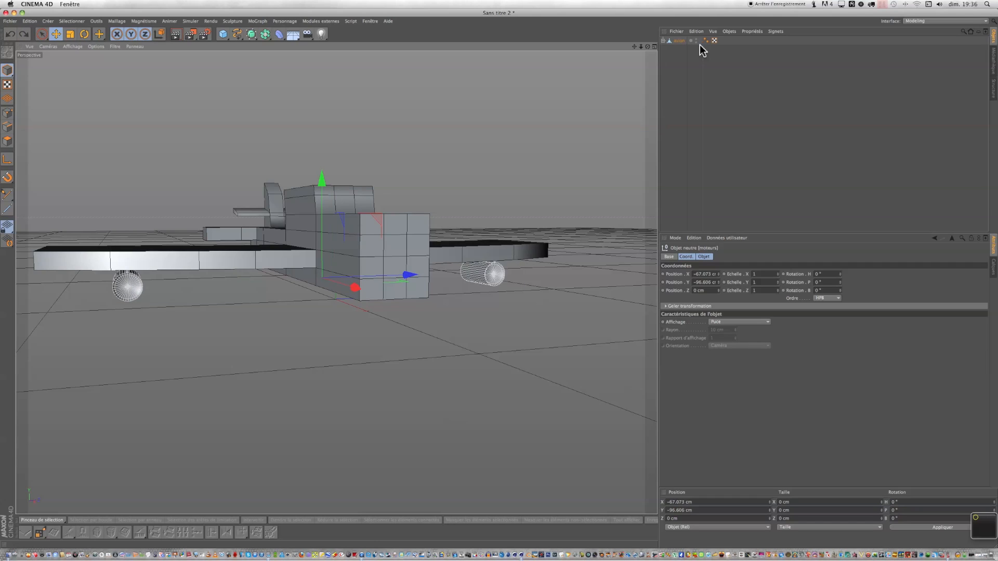
pyautogui.click(663, 41)
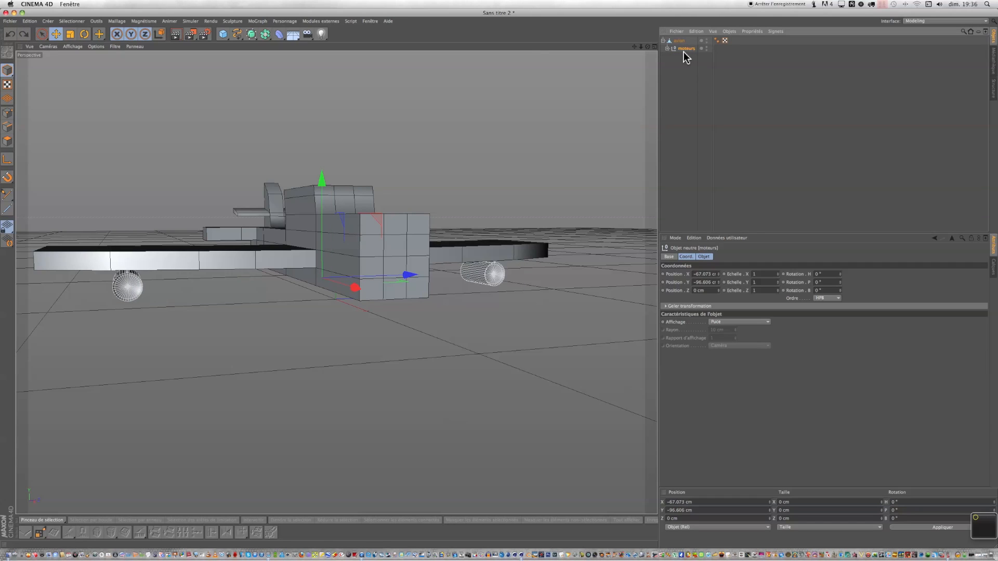
pyautogui.click(663, 41)
# Move the avion object along X to about -386 cm.
pyautogui.click(678, 42)
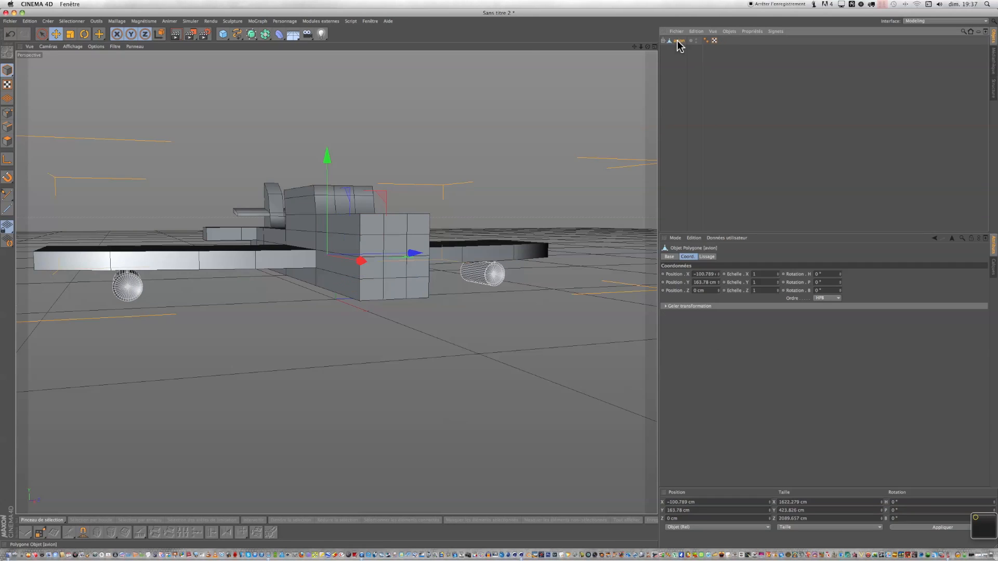
pyautogui.moveTo(359, 265); pyautogui.dragTo(337, 223)
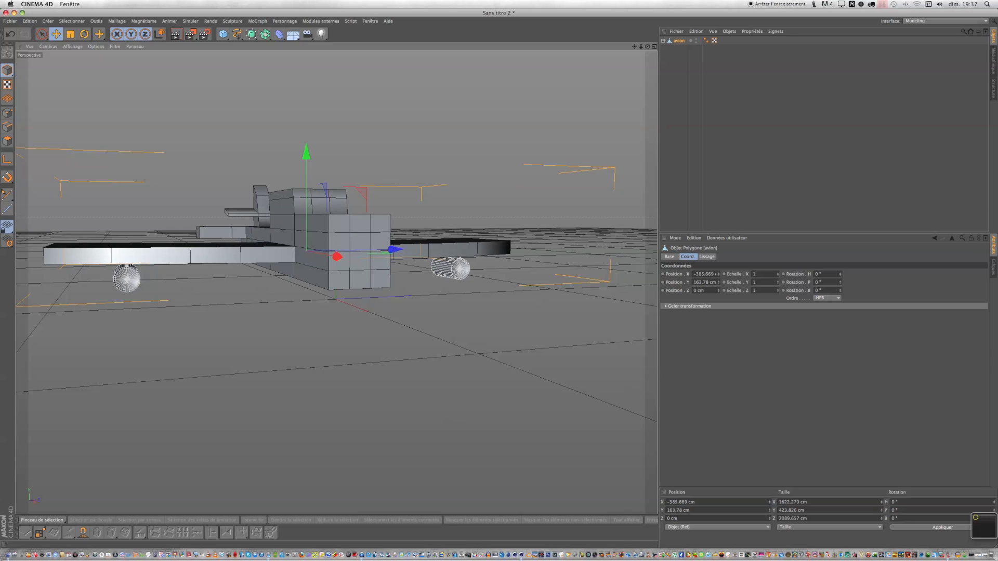
pyautogui.moveTo(647, 47); pyautogui.dragTo(498, 276)
pyautogui.scroll(-6, 454, 158)
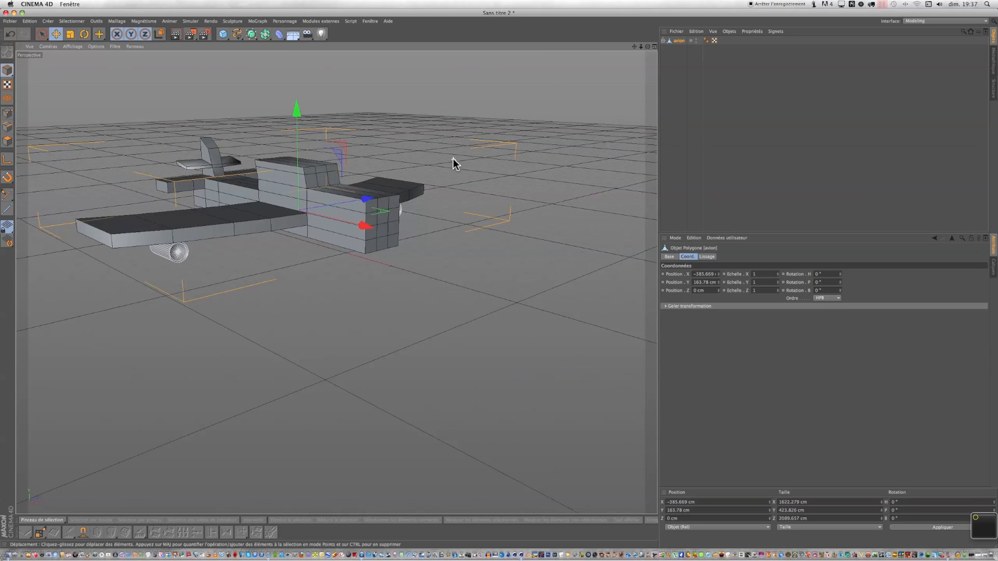
pyautogui.moveTo(635, 47); pyautogui.dragTo(499, 287)
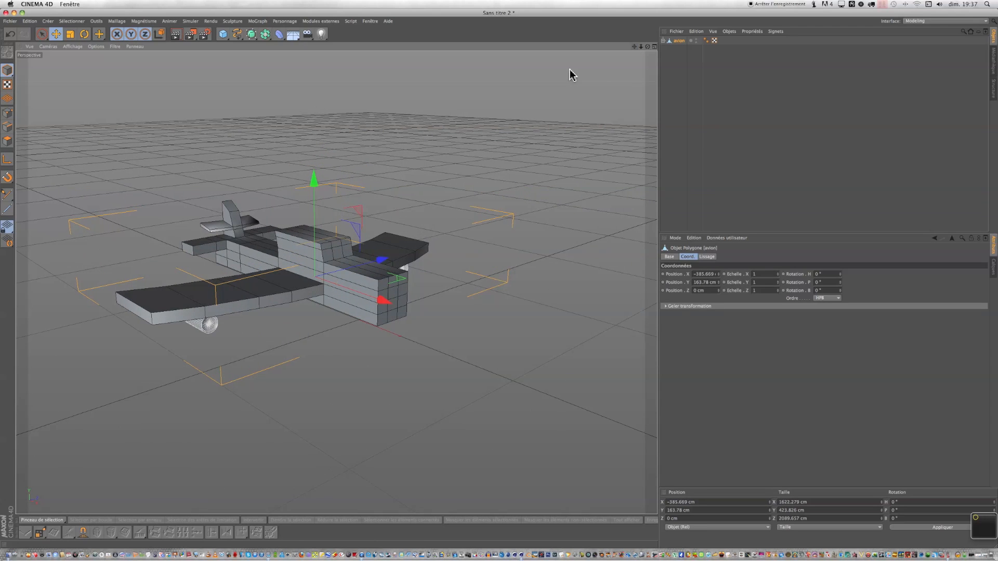
pyautogui.click(42, 34)
pyautogui.click(8, 142)
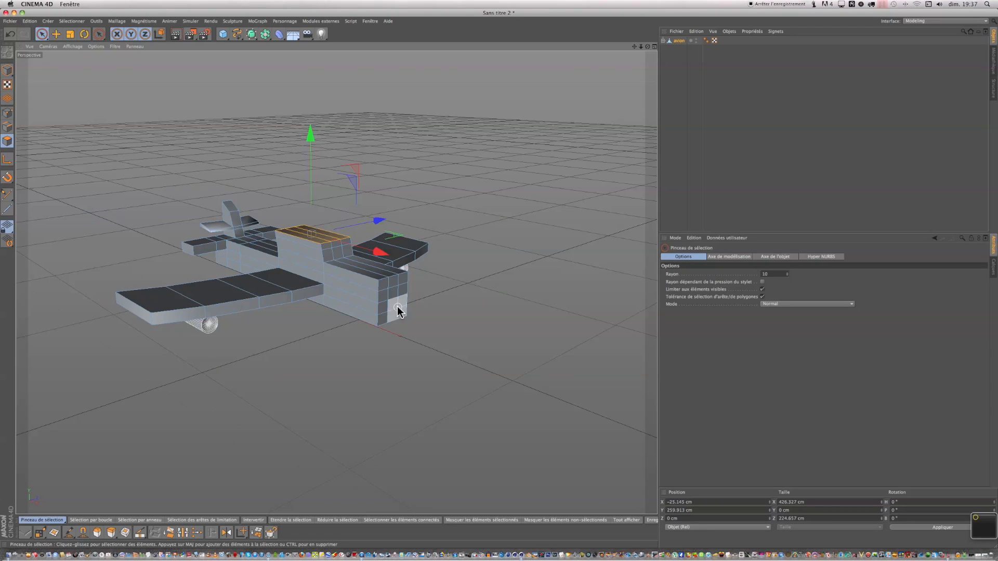
pyautogui.scroll(10, 398, 311)
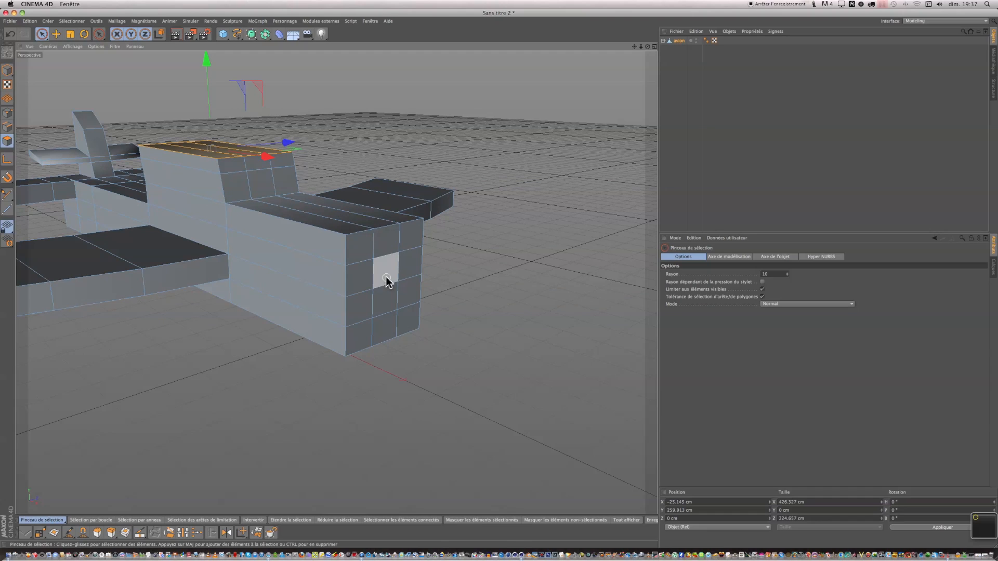
pyautogui.rightClick(387, 281)
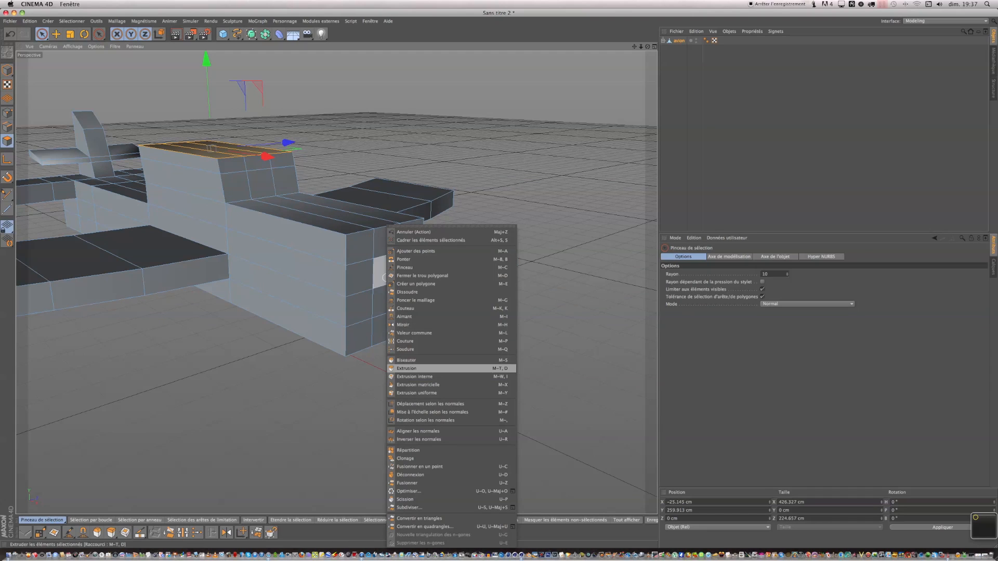
pyautogui.click(415, 376)
pyautogui.moveTo(498, 278); pyautogui.dragTo(499, 279)
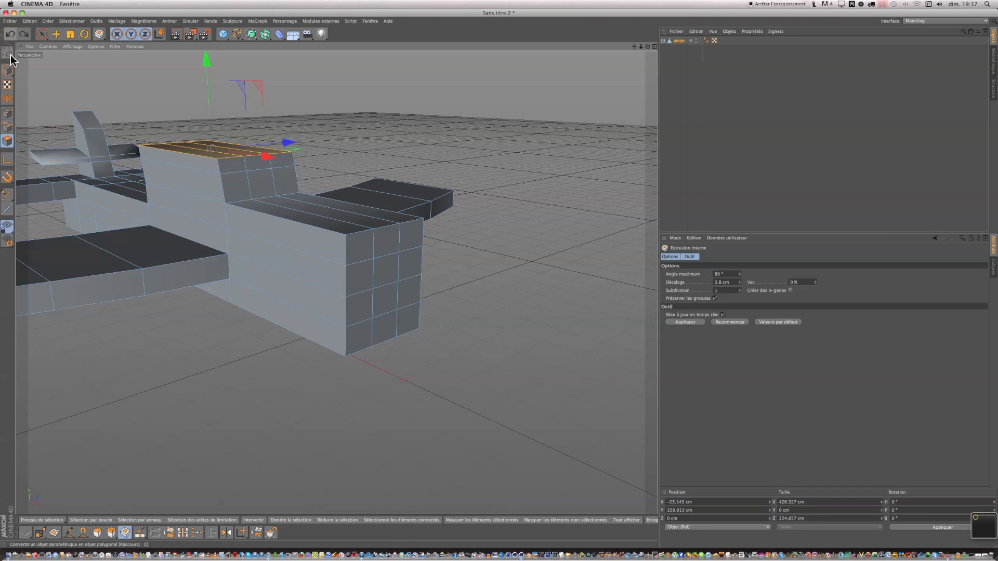
pyautogui.click(9, 35)
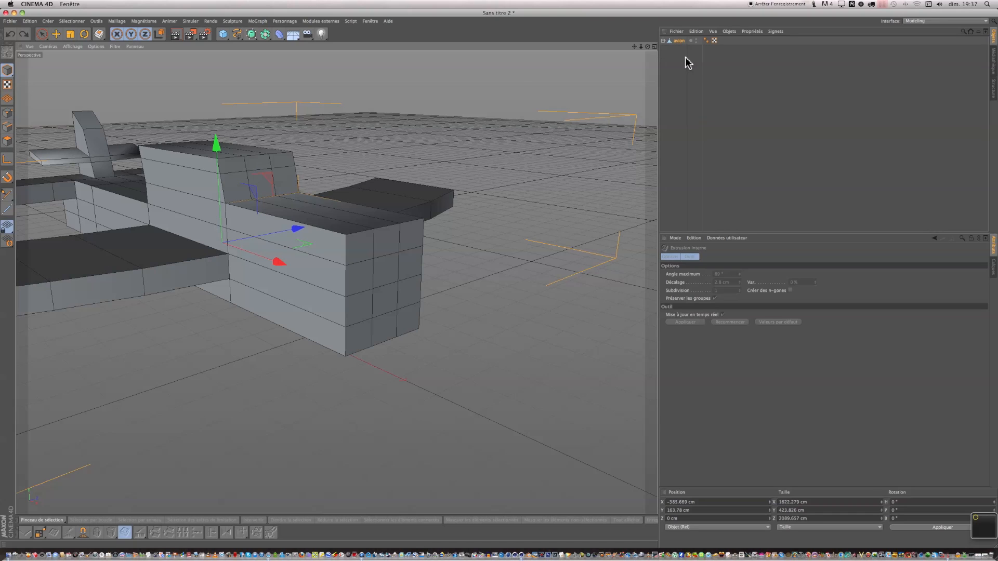
# Select a polygon on the nose's front face in polygon mode, inset it and extrude it slightly outward.
pyautogui.click(679, 41)
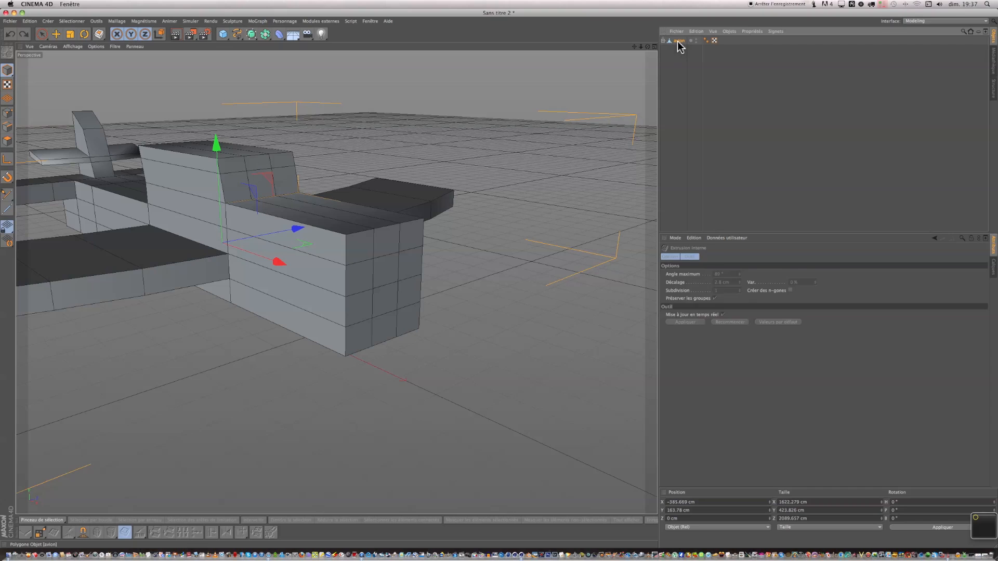
pyautogui.click(54, 34)
pyautogui.click(41, 34)
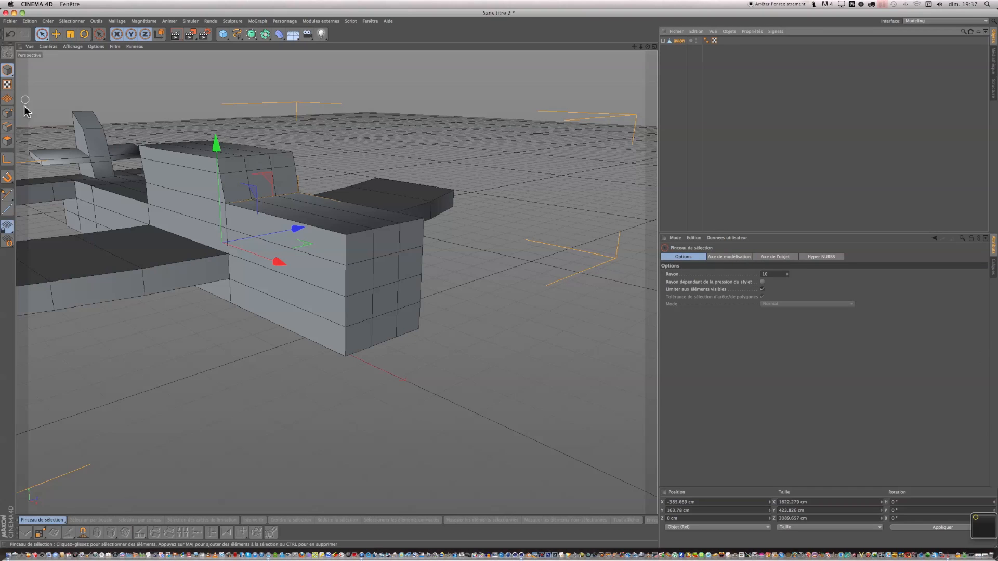
pyautogui.click(12, 141)
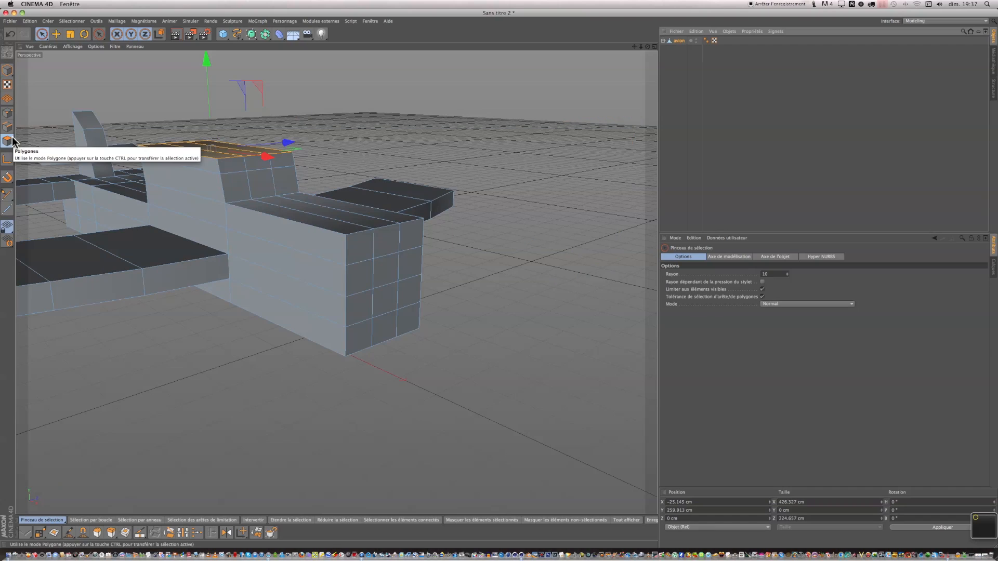
pyautogui.click(387, 270)
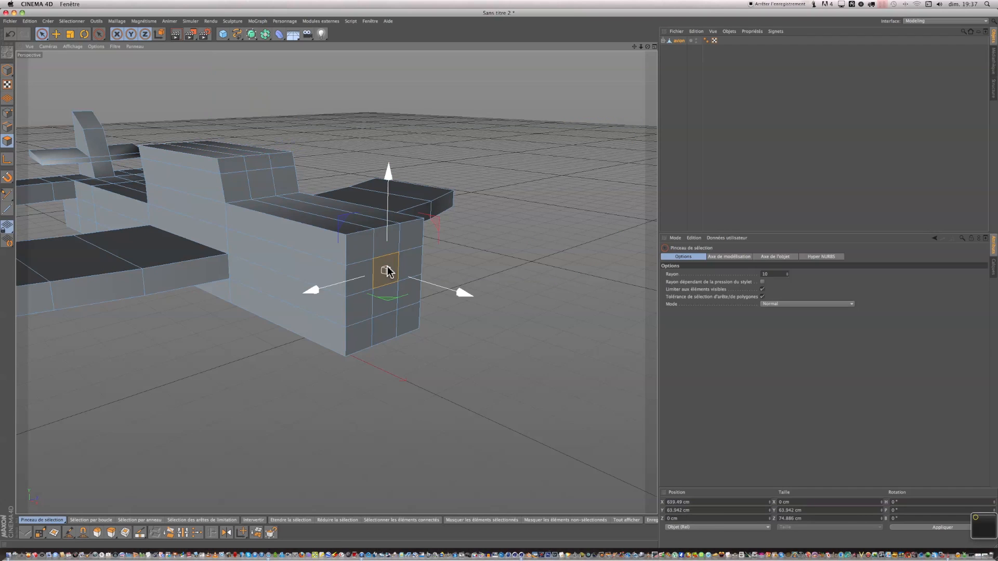
pyautogui.rightClick(386, 270)
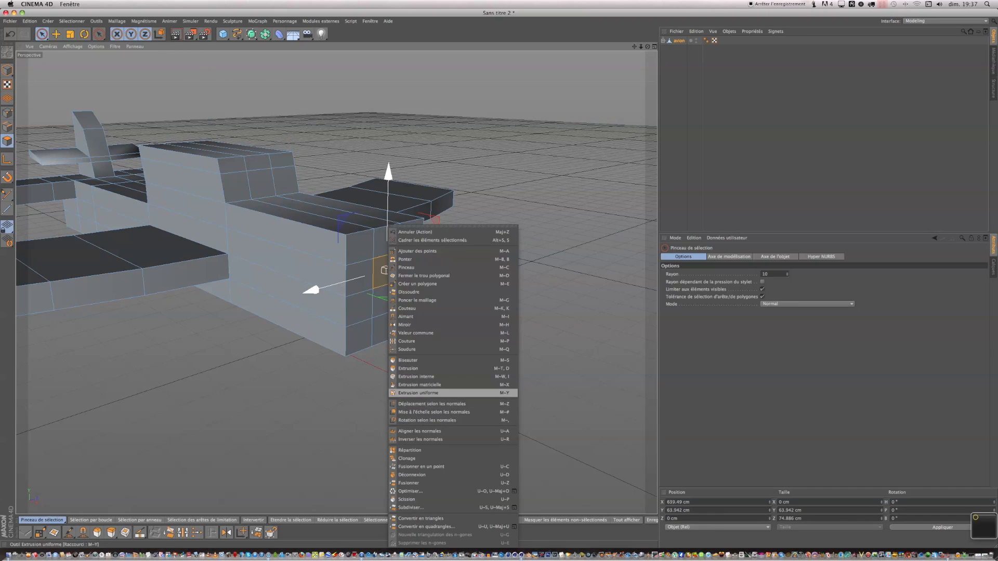
pyautogui.click(416, 376)
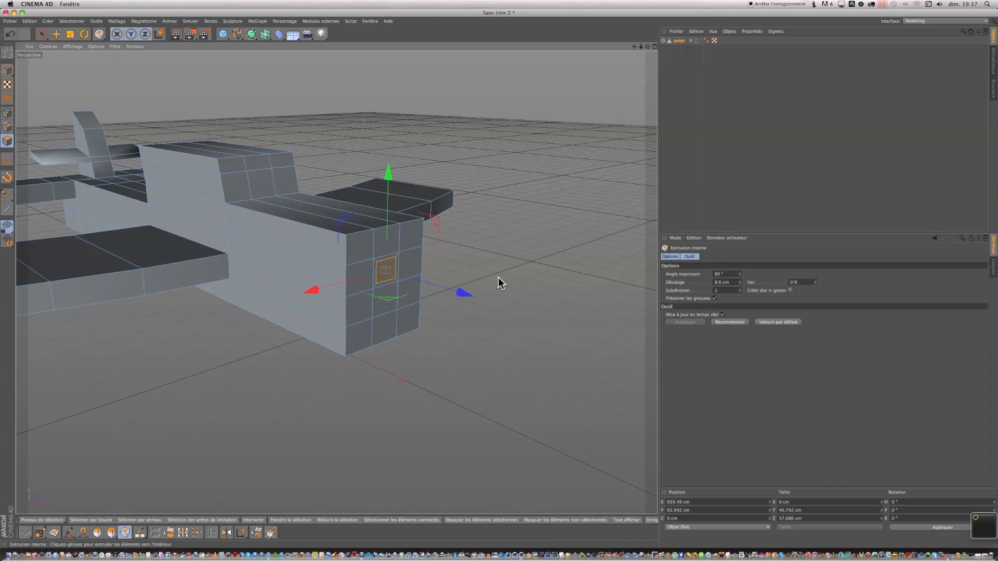
pyautogui.rightClick(461, 383)
pyautogui.click(483, 368)
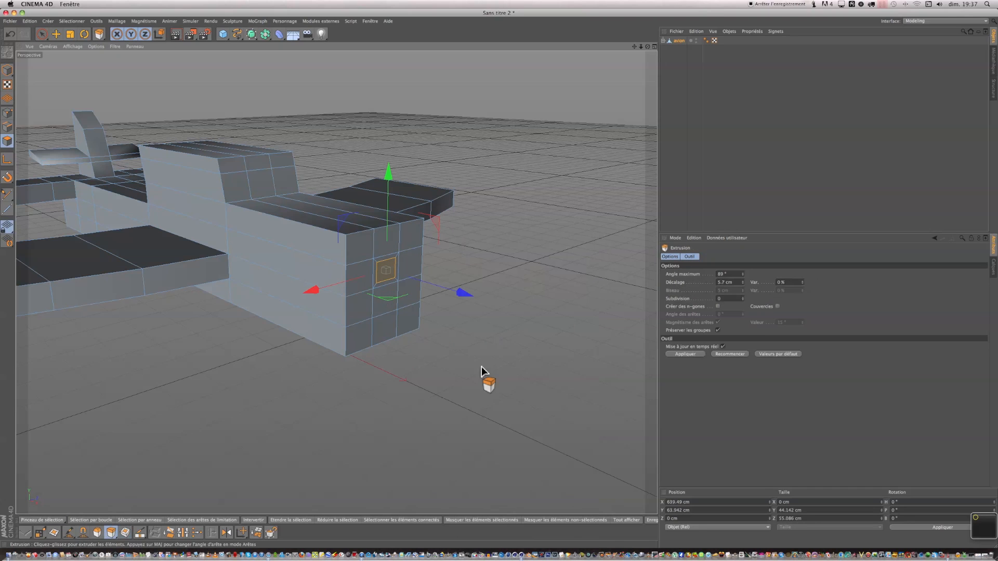
pyautogui.moveTo(500, 278); pyautogui.dragTo(499, 277)
# Inset the extruded nose polygon again and extrude it further outward.
pyautogui.rightClick(482, 371)
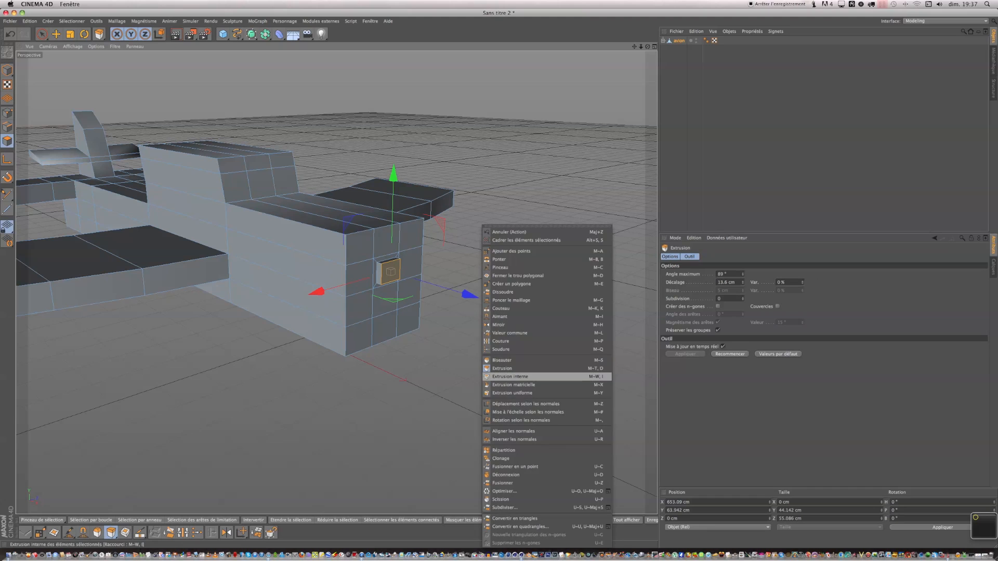
pyautogui.click(486, 376)
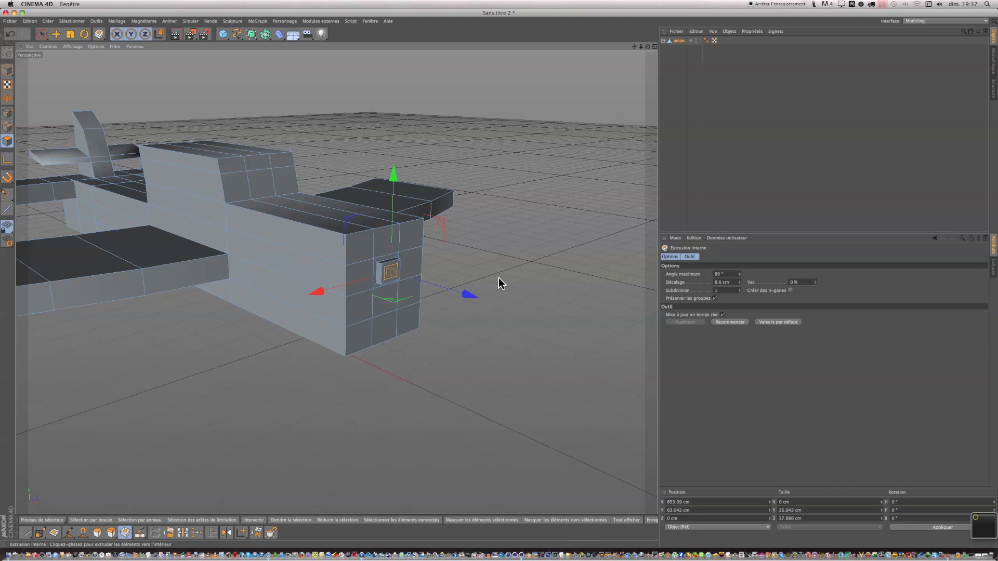
pyautogui.rightClick(479, 382)
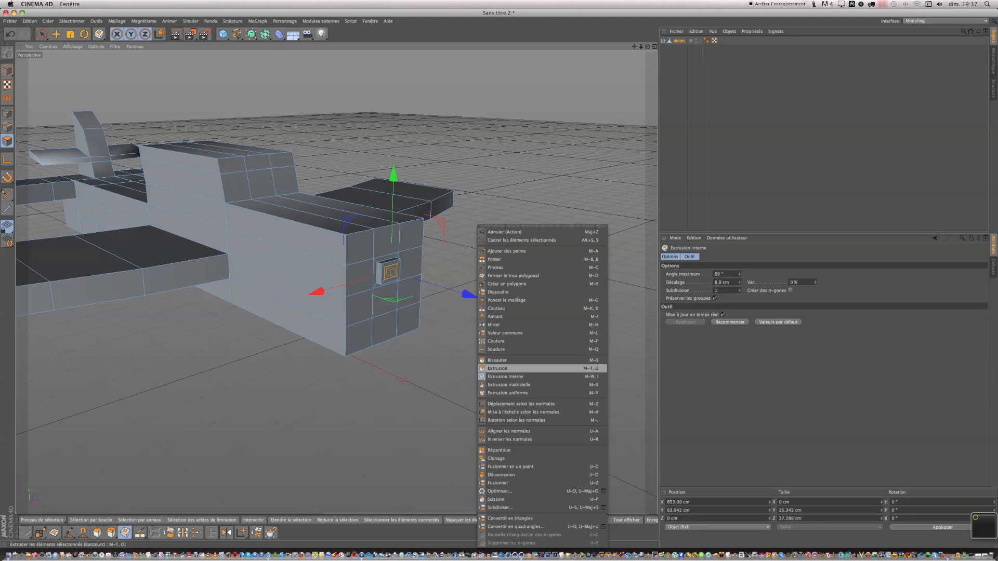
pyautogui.click(499, 368)
pyautogui.moveTo(501, 378); pyautogui.dragTo(525, 379)
pyautogui.moveTo(507, 284); pyautogui.dragTo(506, 283)
# Inset and extrude the nose polygon once more to finish the stepped nose detail, then deselect.
pyautogui.rightClick(460, 372)
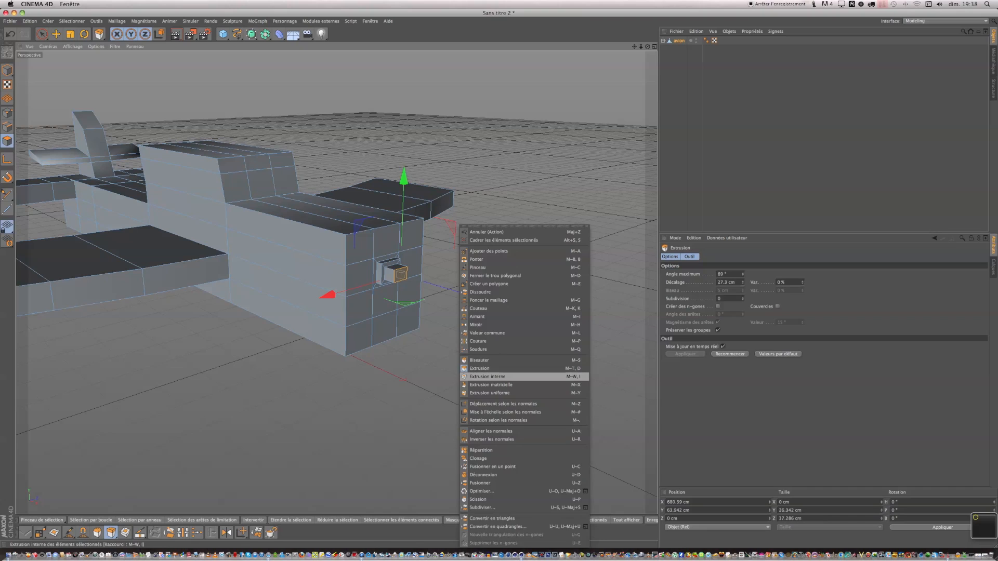
pyautogui.click(491, 376)
pyautogui.click(489, 379)
pyautogui.rightClick(504, 381)
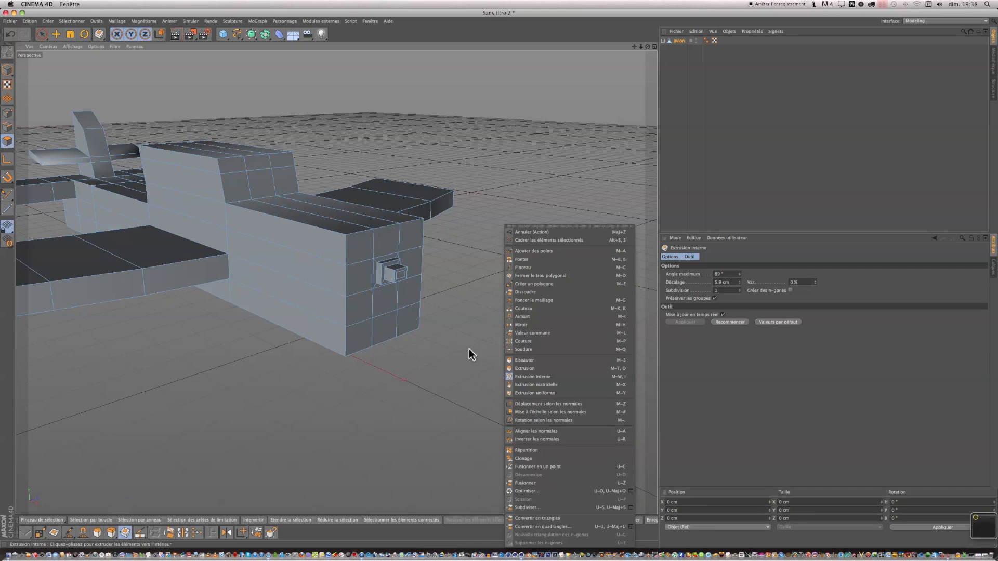
pyautogui.click(401, 278)
pyautogui.click(401, 279)
pyautogui.rightClick(460, 317)
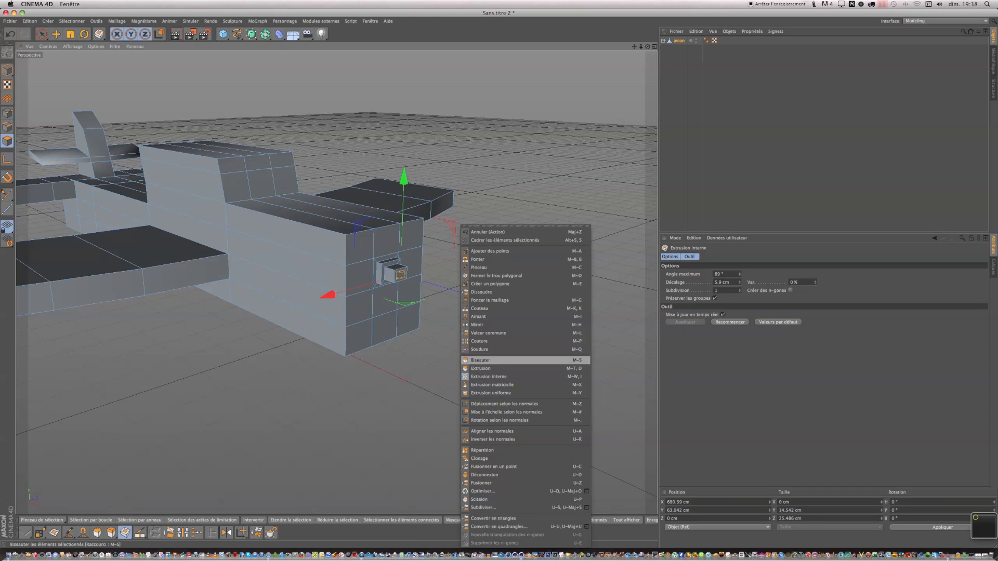
pyautogui.click(493, 370)
pyautogui.moveTo(494, 370)
pyautogui.mouseDown()
pyautogui.moveTo(506, 370)
pyautogui.moveTo(494, 368)
pyautogui.mouseUp()
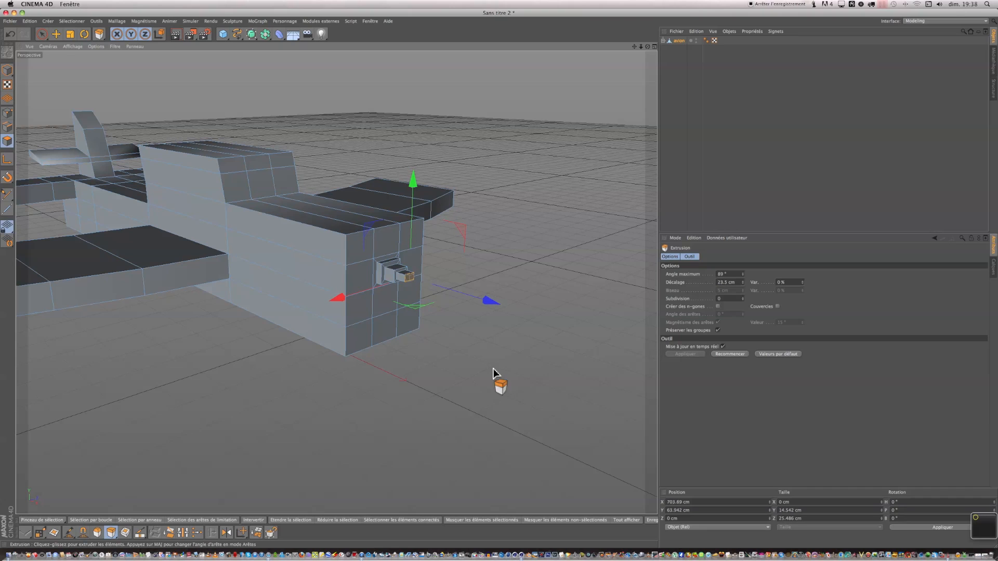
pyautogui.click(404, 321)
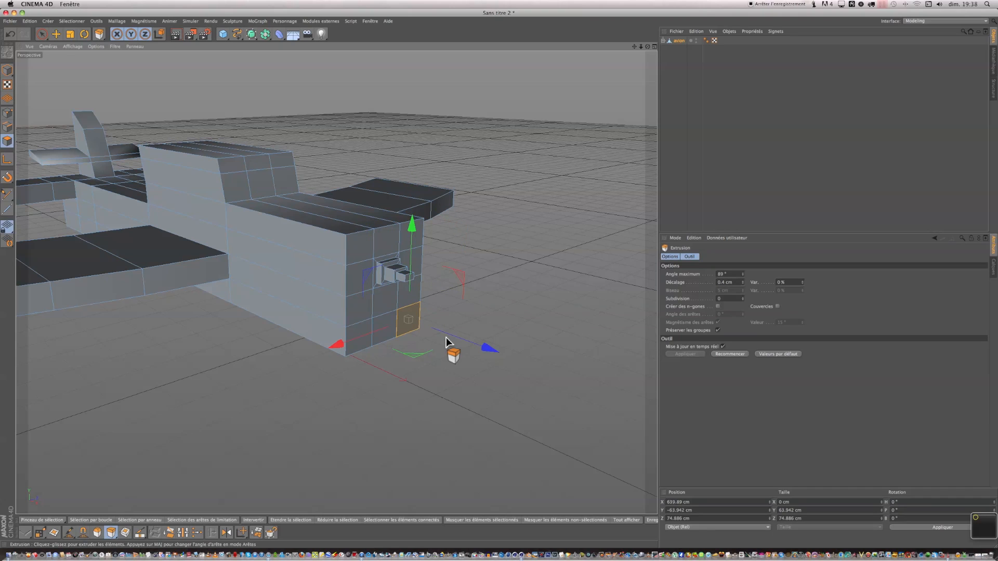
pyautogui.click(728, 112)
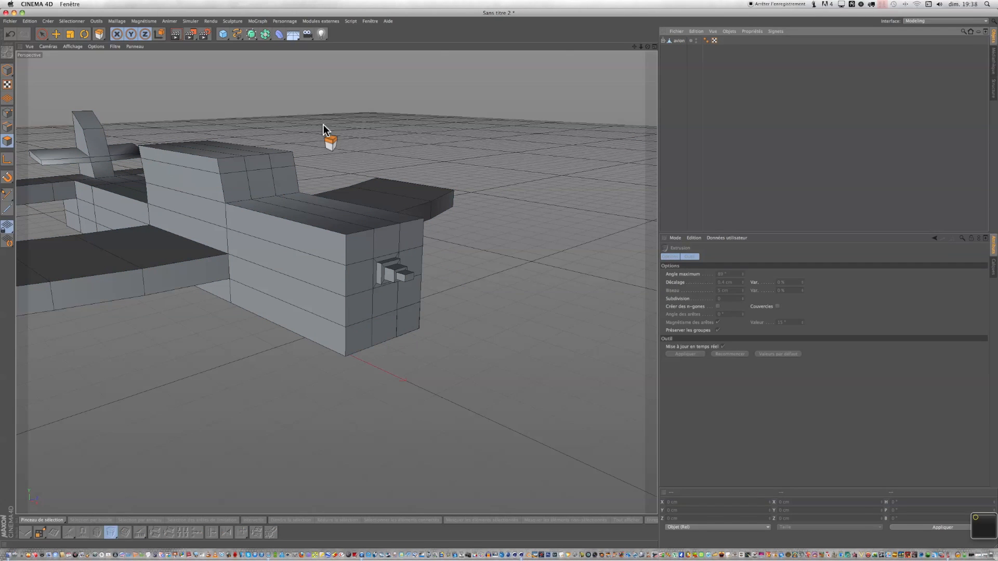
# Switch to model mode, add a cube and move it along X to about 482 cm, in front of the nose.
pyautogui.click(42, 35)
pyautogui.click(3, 74)
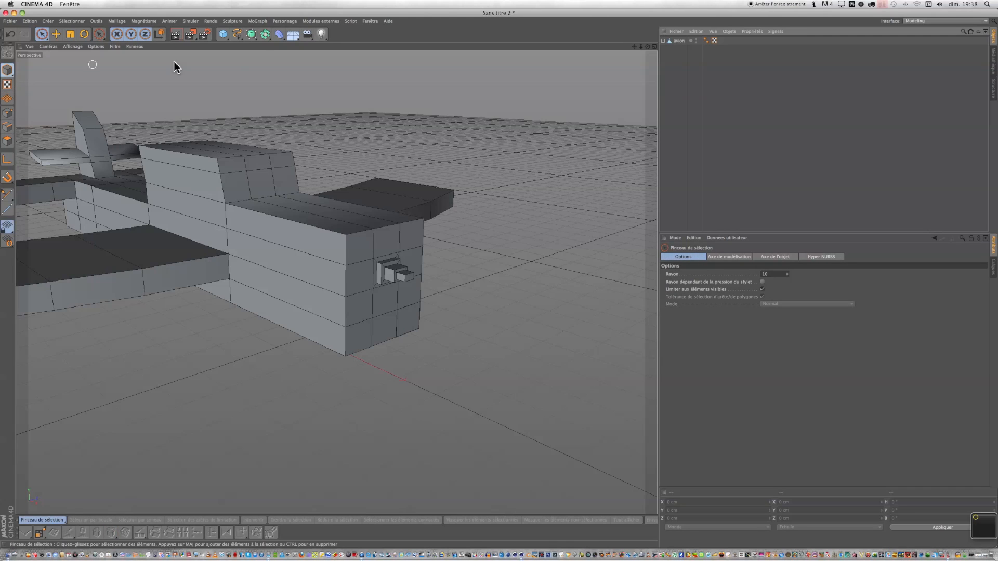
pyautogui.click(223, 35)
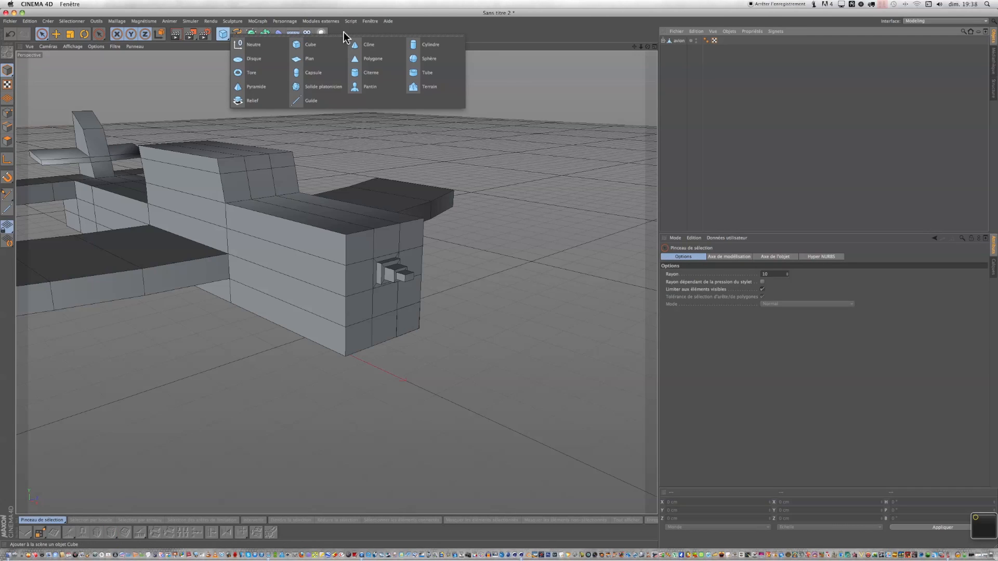
pyautogui.click(295, 45)
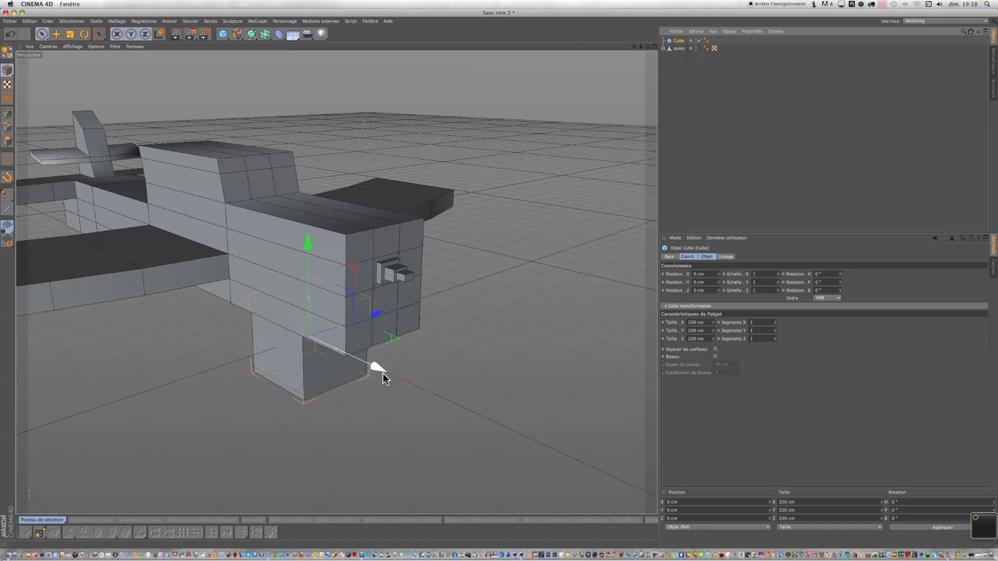
pyautogui.moveTo(378, 370); pyautogui.dragTo(570, 425)
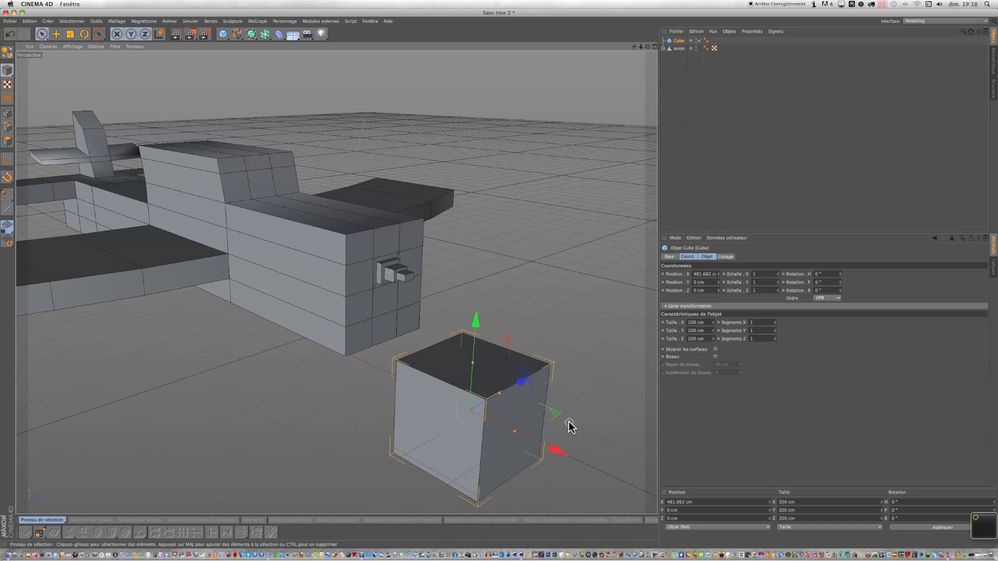
# Flatten the cube into a thin plank about 200 cm long, 2.6 cm high and 15.4 cm deep.
pyautogui.scroll(-2, 570, 425)
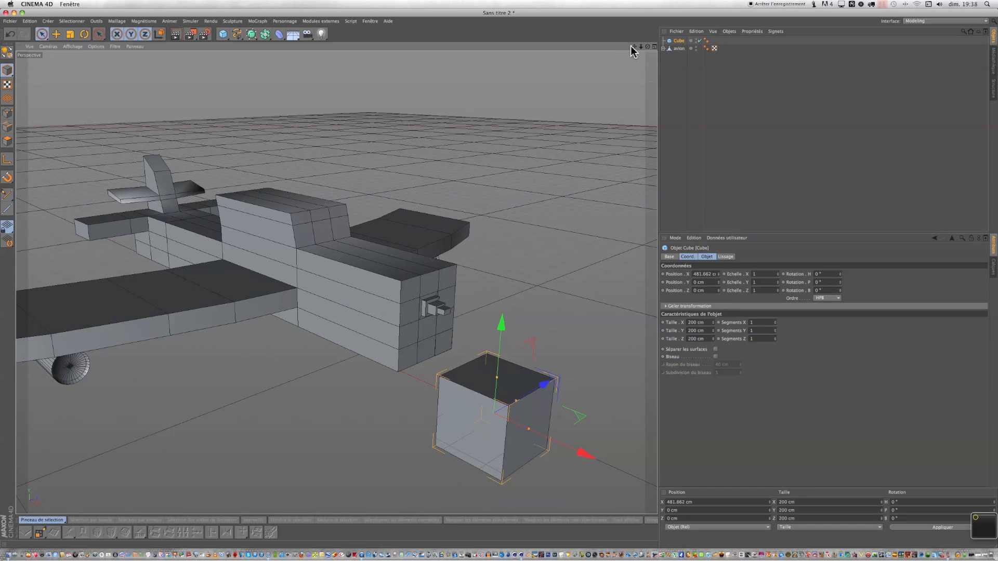
pyautogui.moveTo(634, 47); pyautogui.dragTo(502, 282)
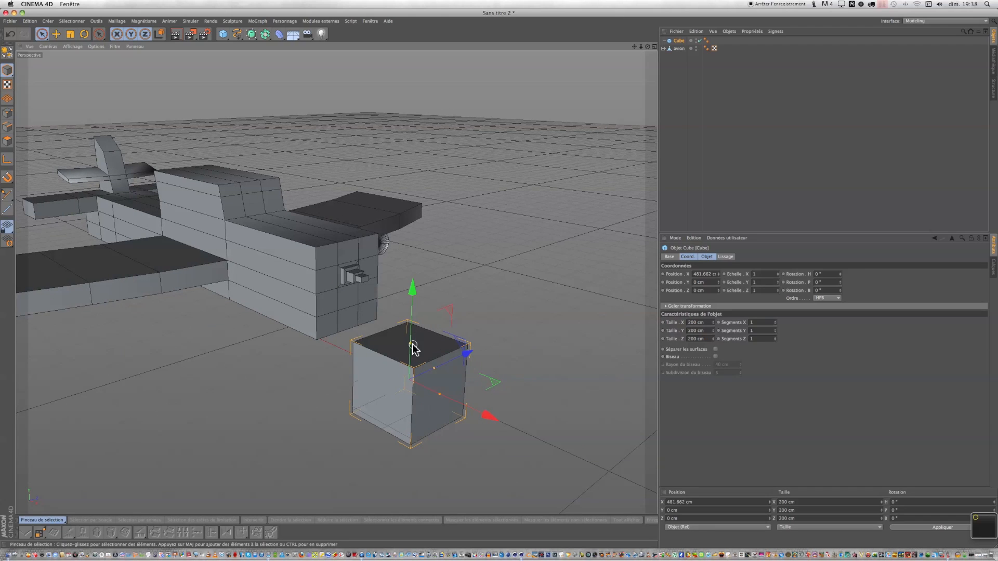
pyautogui.moveTo(411, 348); pyautogui.dragTo(412, 383)
pyautogui.scroll(10, 415, 399)
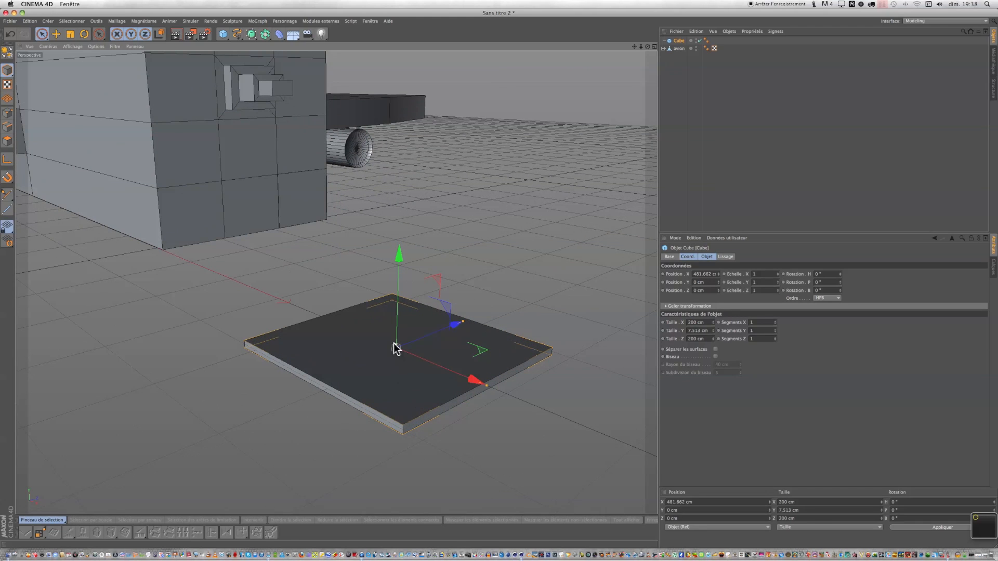
pyautogui.moveTo(396, 344); pyautogui.dragTo(396, 346)
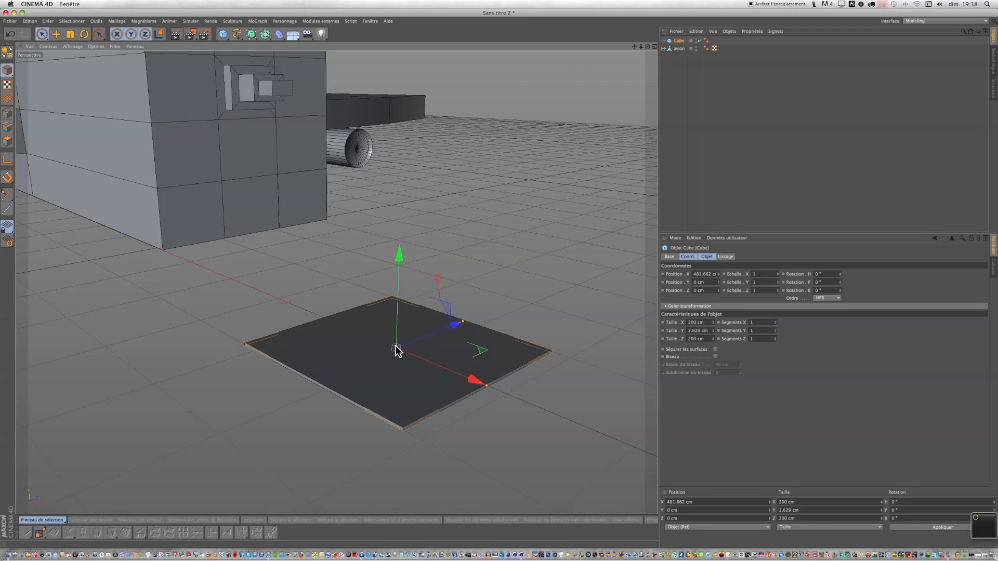
pyautogui.moveTo(463, 324); pyautogui.dragTo(415, 380)
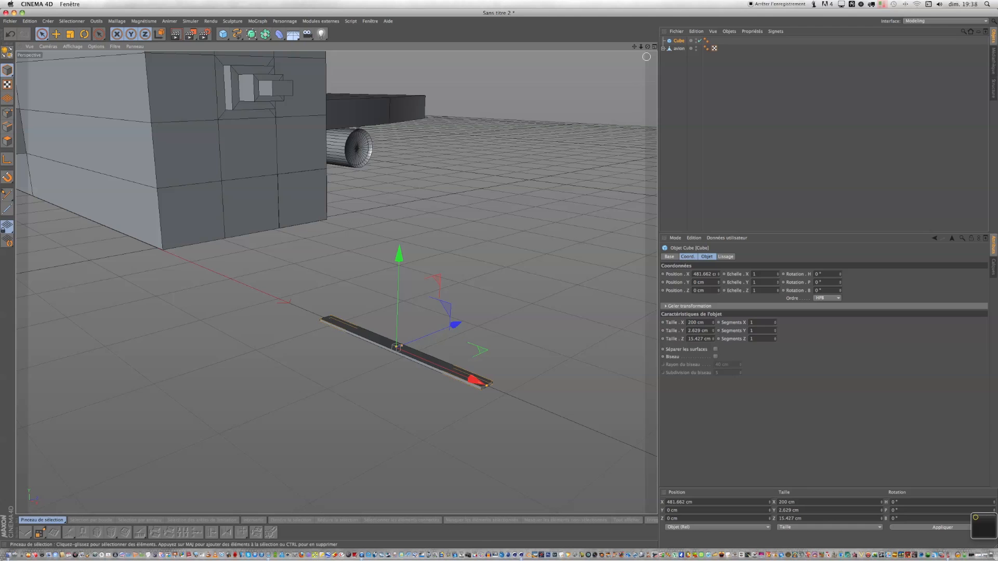
pyautogui.moveTo(498, 277); pyautogui.dragTo(497, 277)
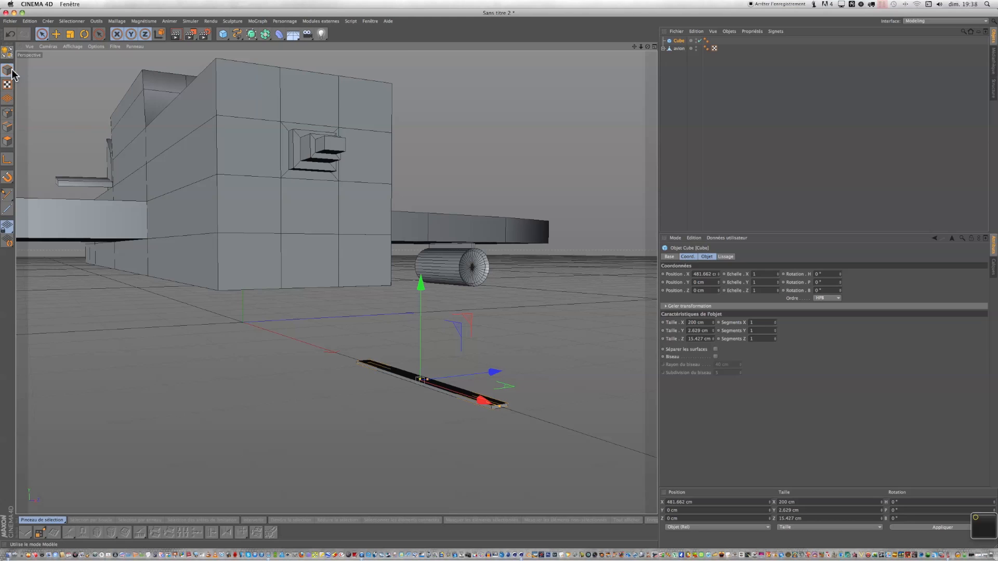
# Move the plank up along Y to about 29 cm.
pyautogui.click(55, 35)
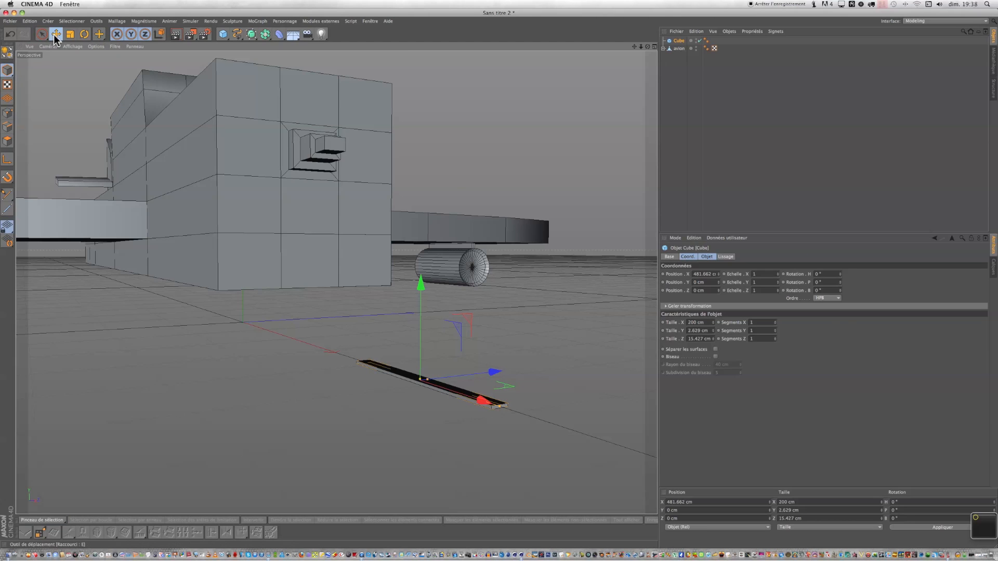
pyautogui.moveTo(422, 283); pyautogui.dragTo(422, 248)
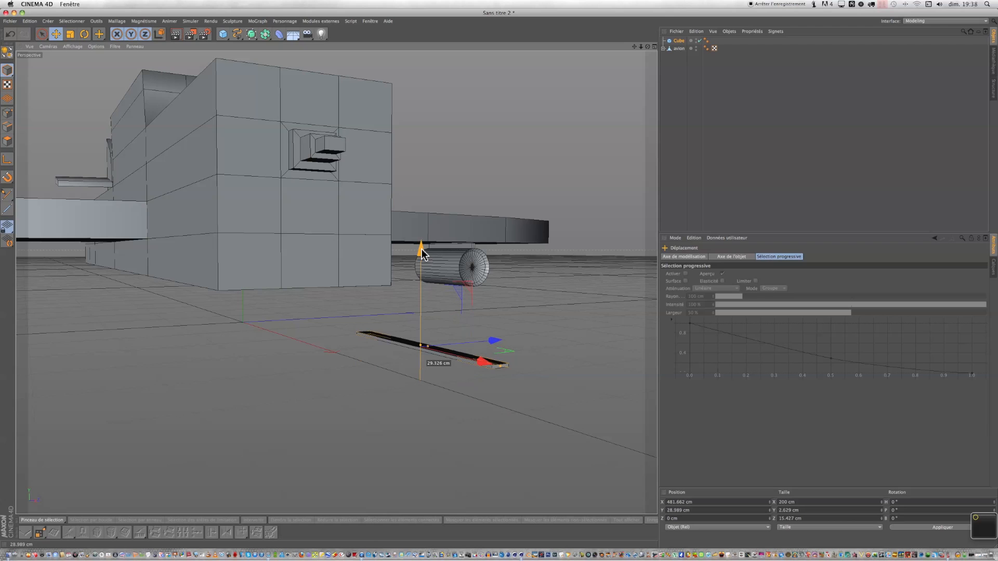
# Add an Array object and move it along X to about 430 cm, near the plank.
pyautogui.scroll(2, 576, 133)
pyautogui.scroll(-3, 576, 132)
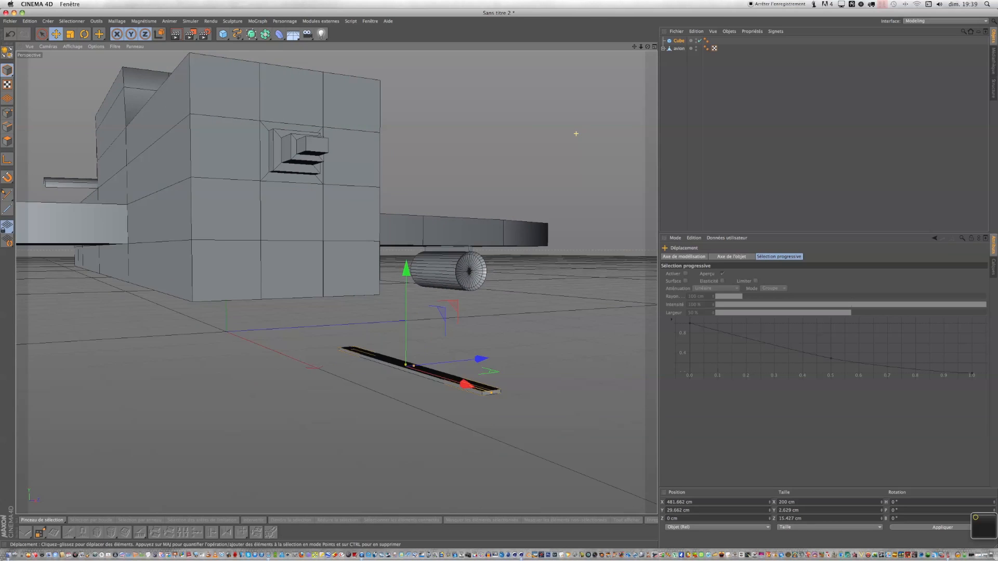
pyautogui.moveTo(648, 47); pyautogui.dragTo(499, 278)
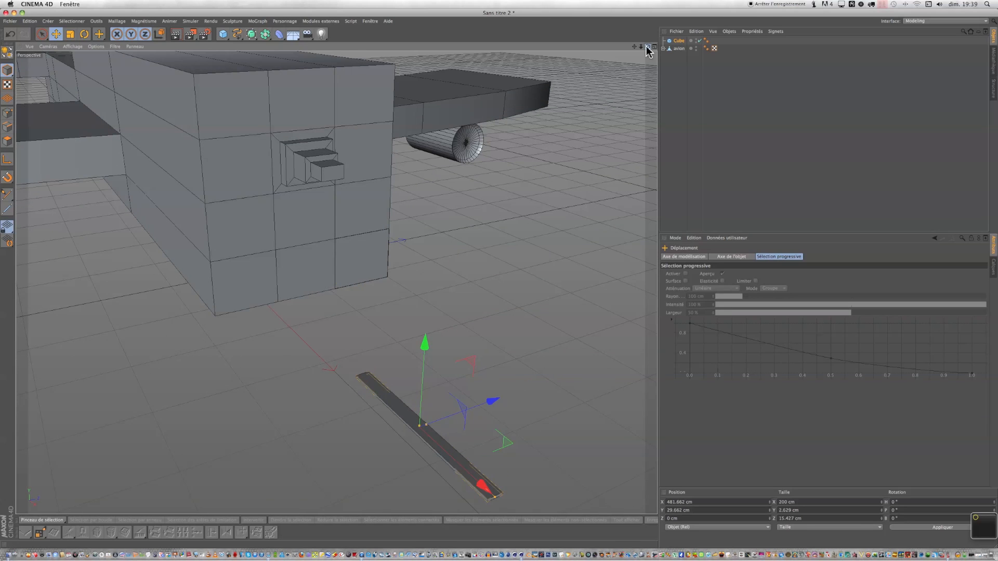
pyautogui.scroll(-3, 596, 163)
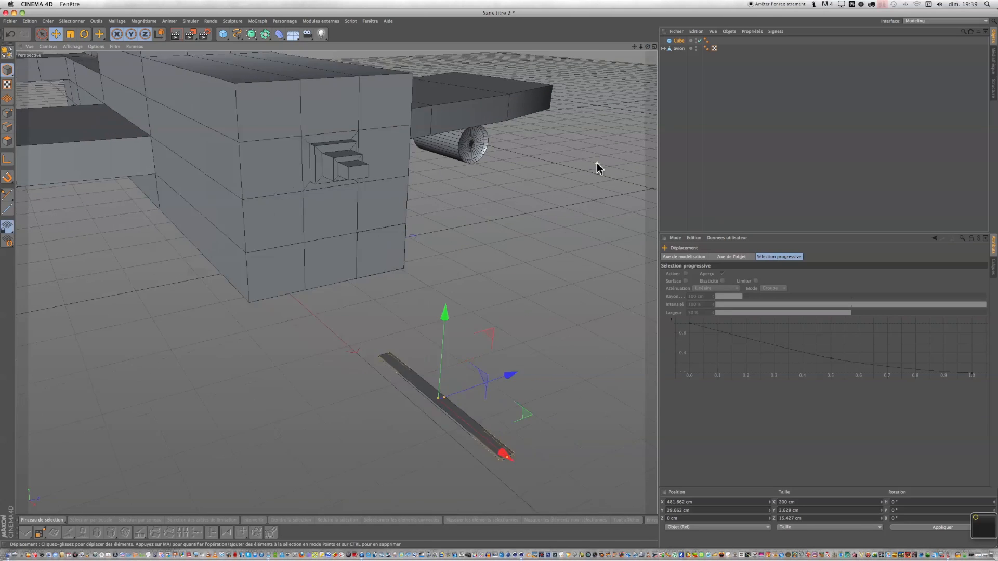
pyautogui.click(266, 35)
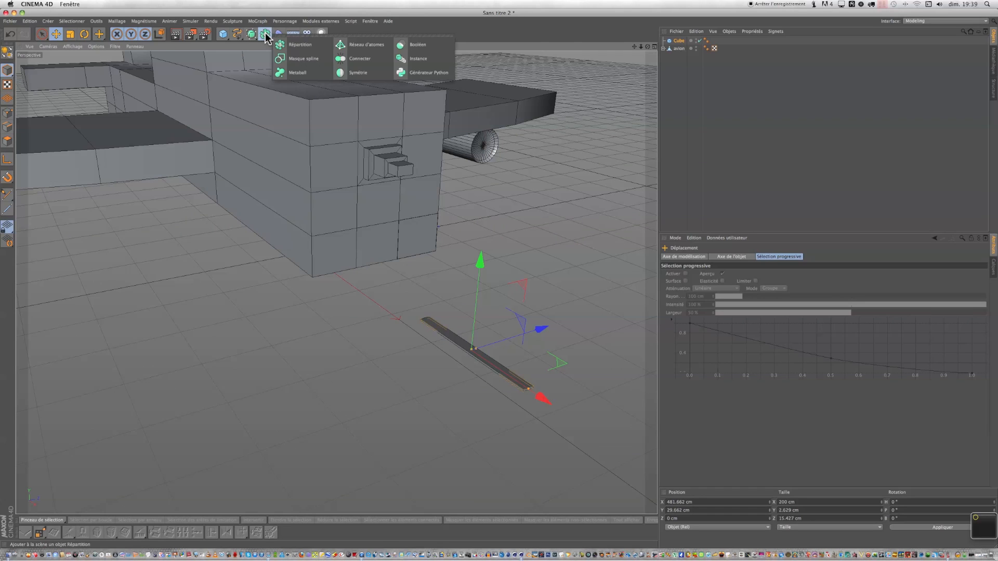
pyautogui.click(300, 52)
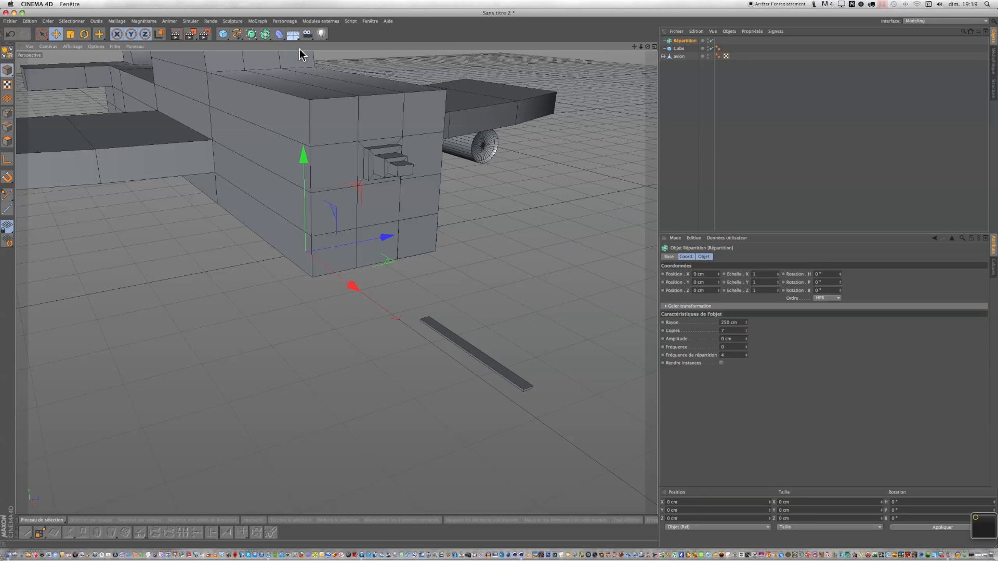
pyautogui.moveTo(352, 286); pyautogui.dragTo(510, 402)
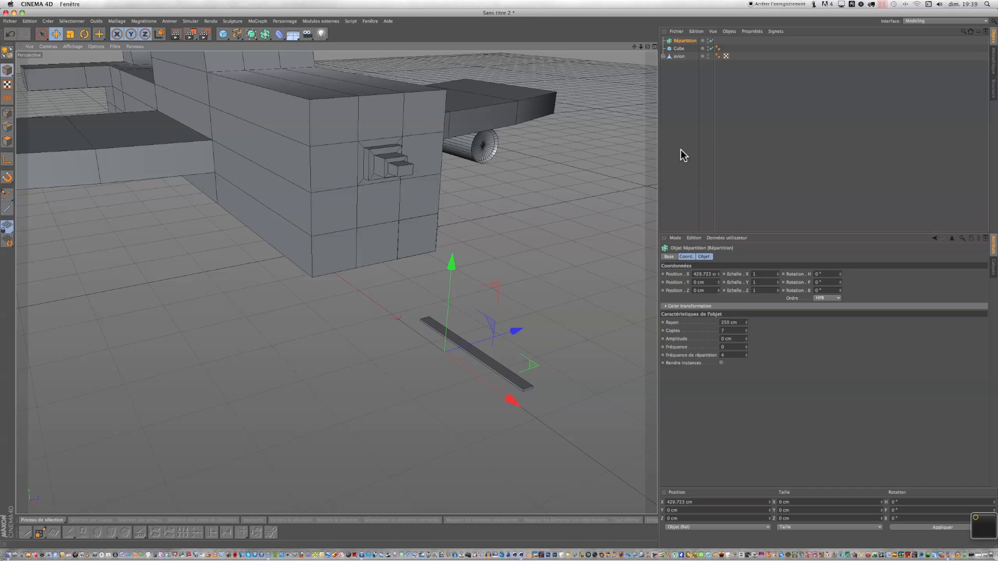
# Rename the plank cube as "lamelle helice".
pyautogui.click(680, 48)
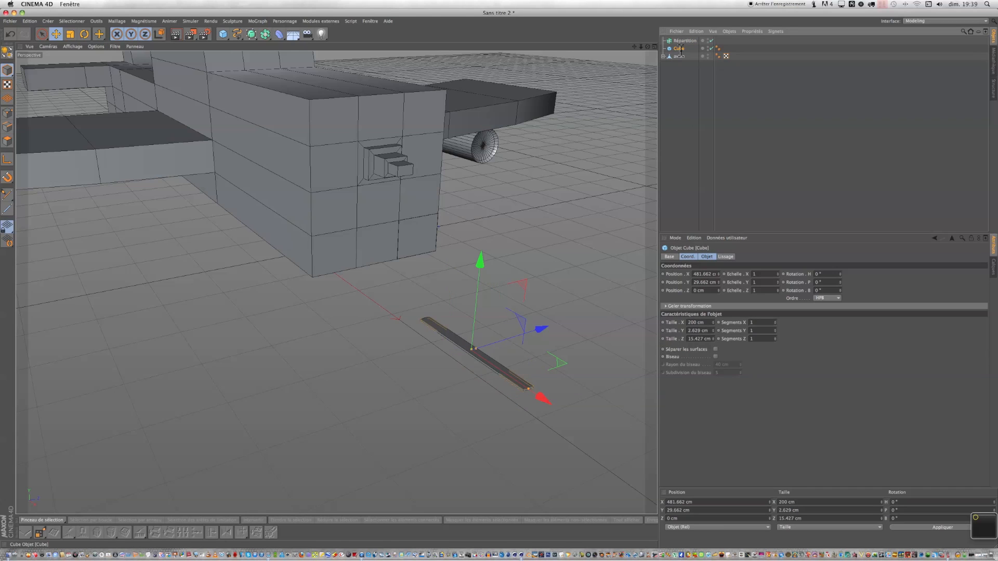
pyautogui.doubleClick(680, 49)
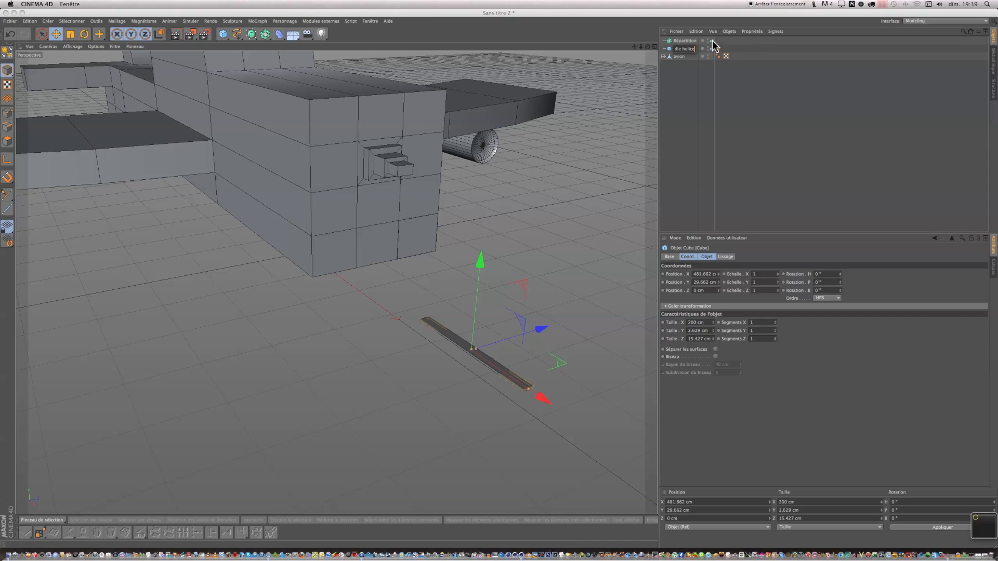
pyautogui.click(718, 92)
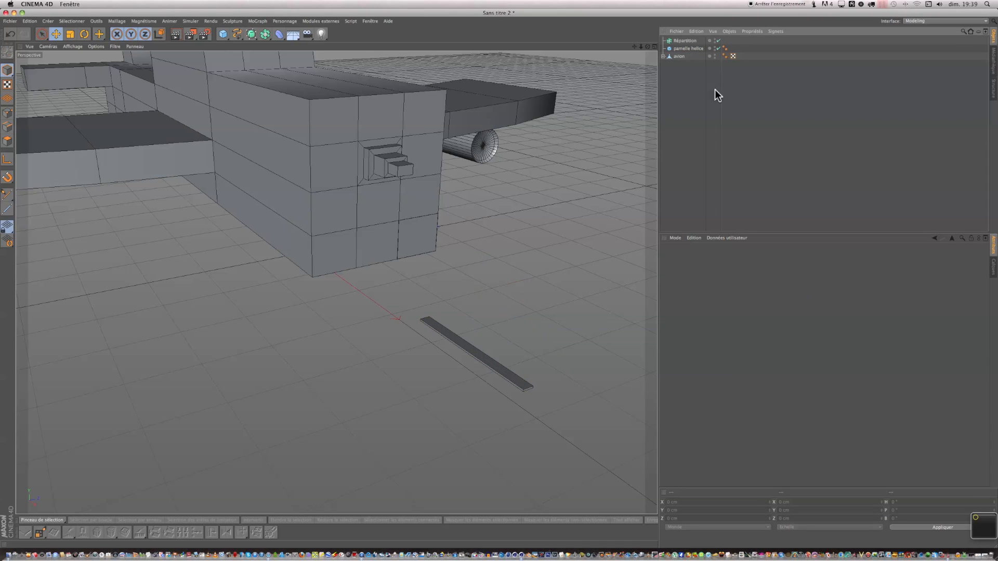
pyautogui.click(683, 48)
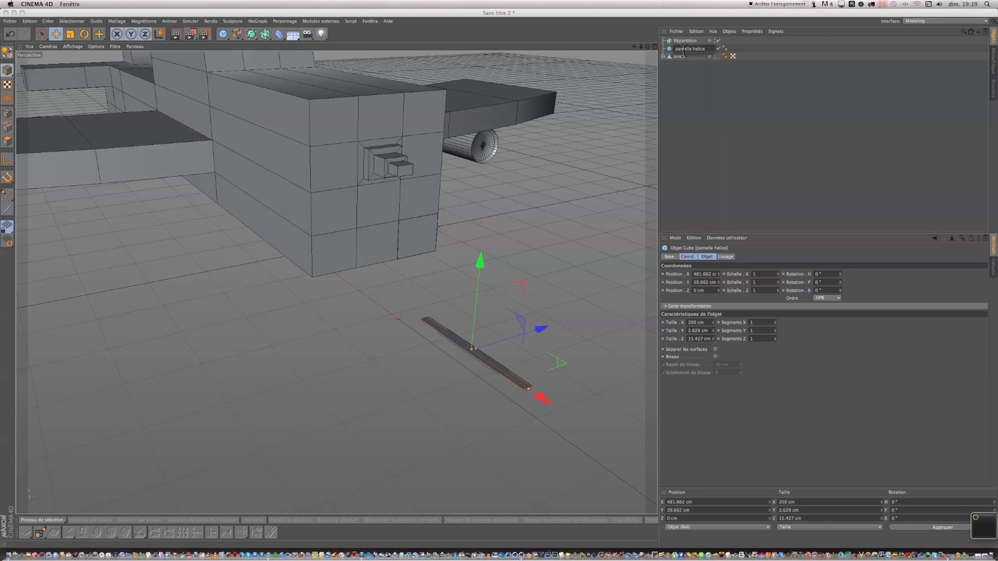
pyautogui.doubleClick(691, 49)
pyautogui.click(692, 51)
pyautogui.doubleClick(693, 51)
pyautogui.click(682, 51)
pyautogui.write('lame')
pyautogui.press('BackSpace')
pyautogui.click(699, 87)
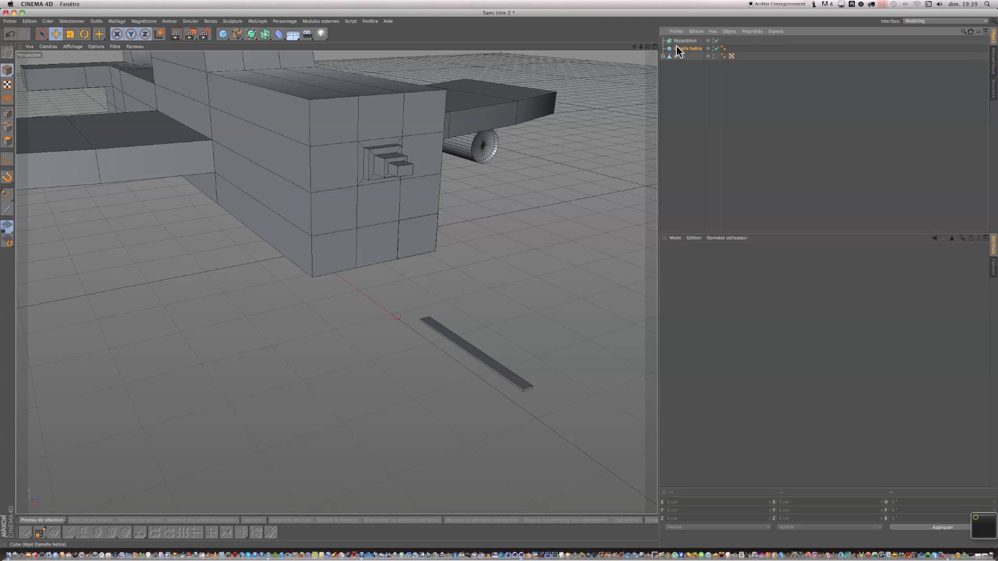
# Place the plank inside the Array and set the array's radius to 0 cm.
pyautogui.moveTo(676, 40); pyautogui.dragTo(677, 41)
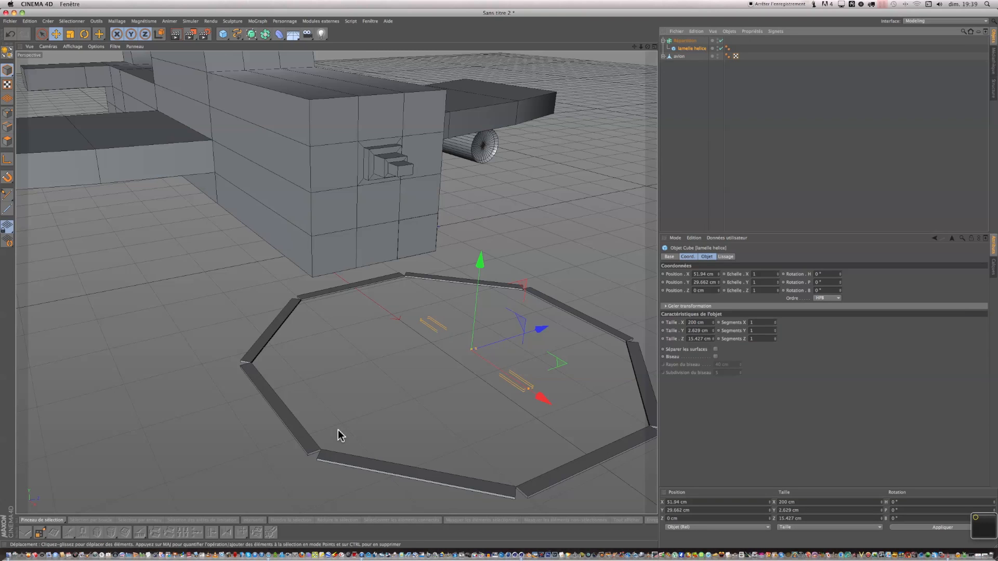
pyautogui.scroll(-2, 338, 435)
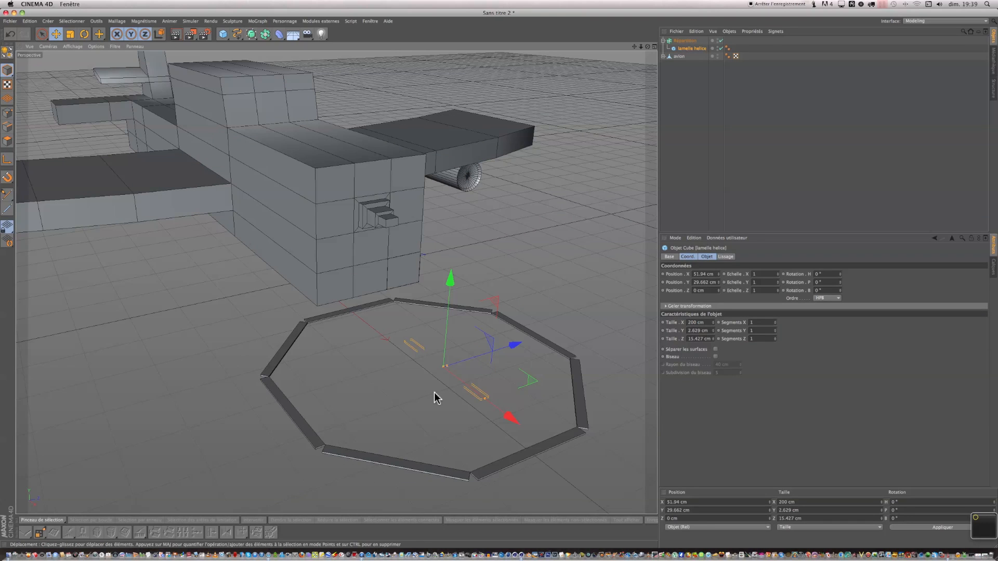
pyautogui.click(681, 40)
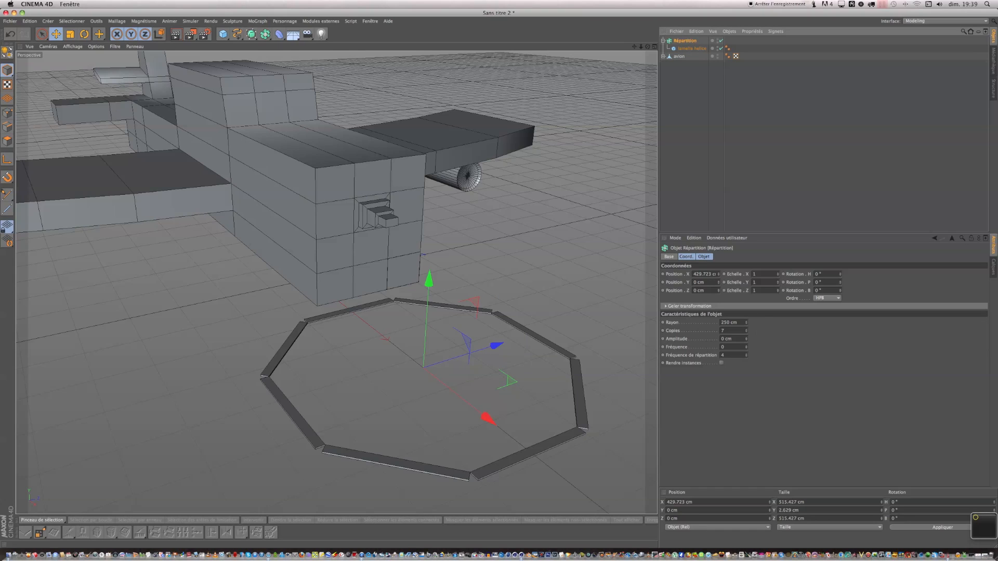
pyautogui.moveTo(746, 323); pyautogui.dragTo(747, 453)
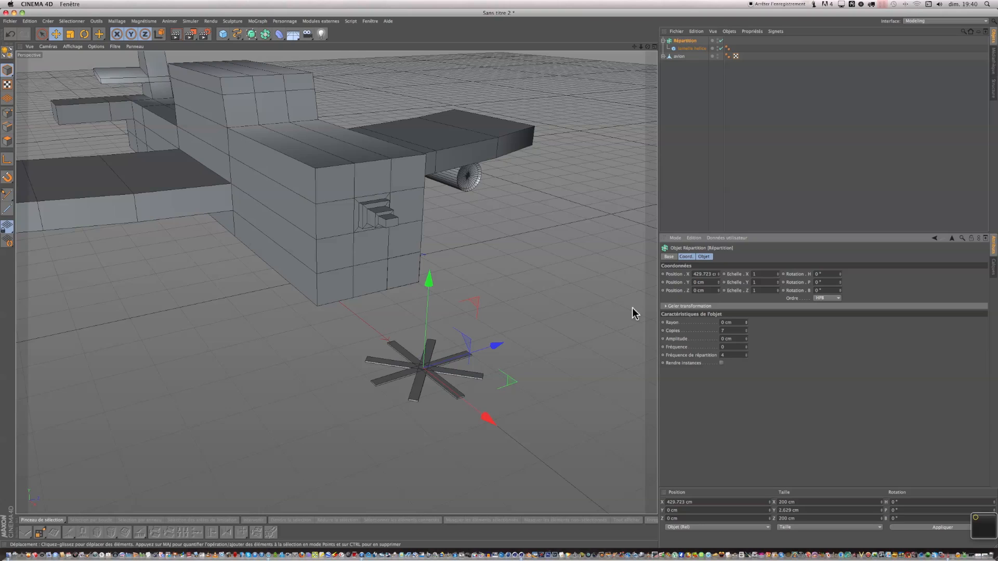
pyautogui.click(746, 329)
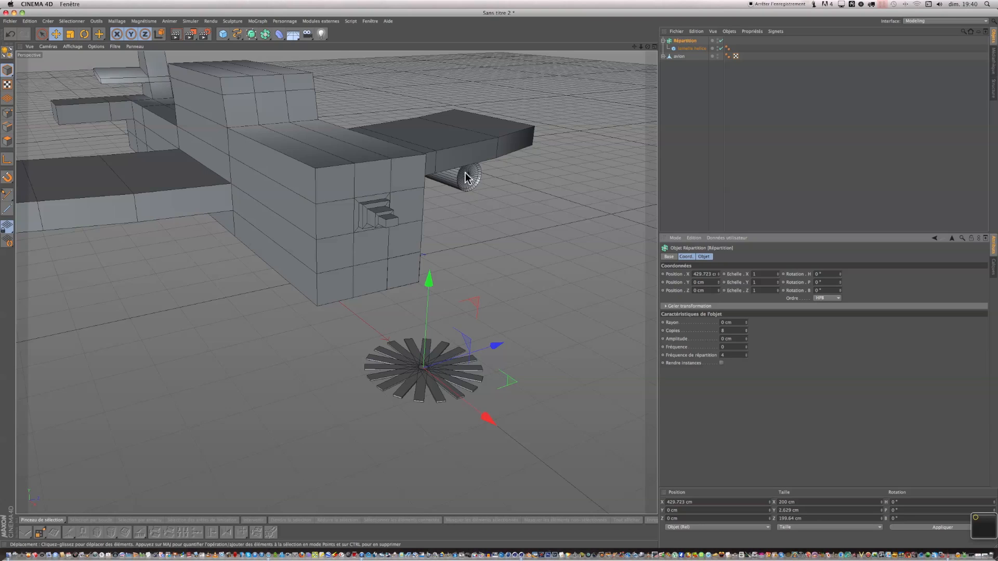
pyautogui.click(747, 332)
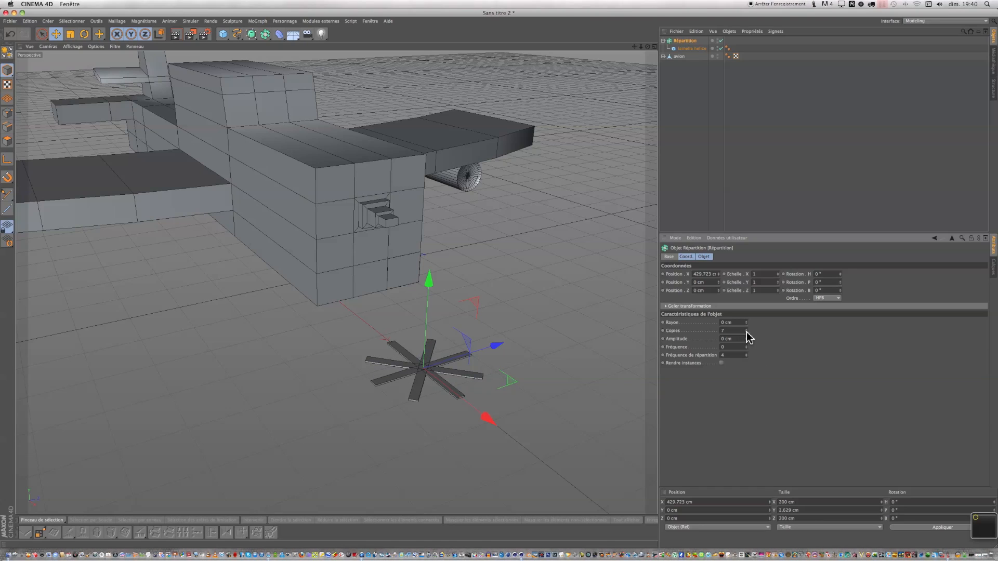
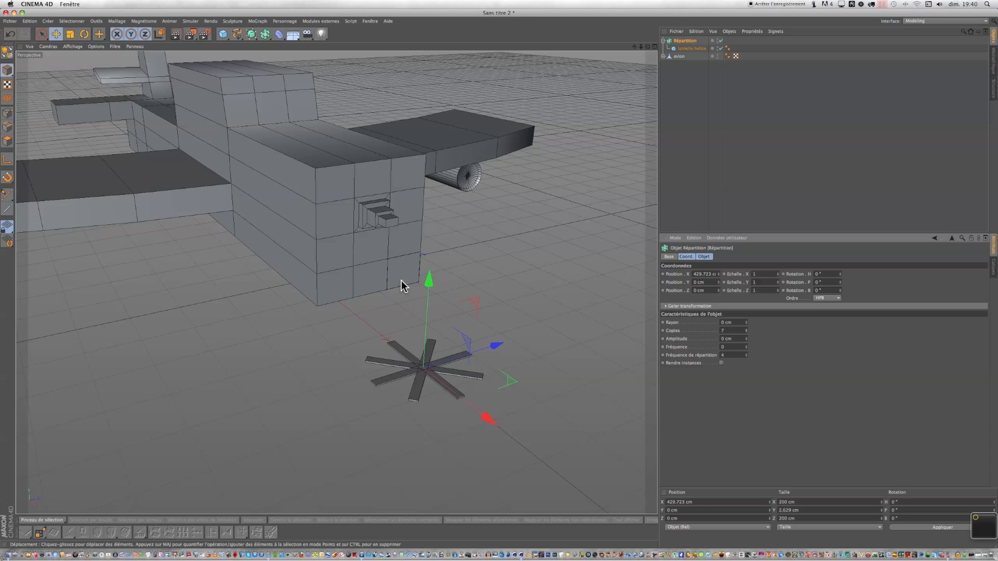
# Rotate the propeller Array 90° on its bank axis so the blades face forward.
pyautogui.click(663, 41)
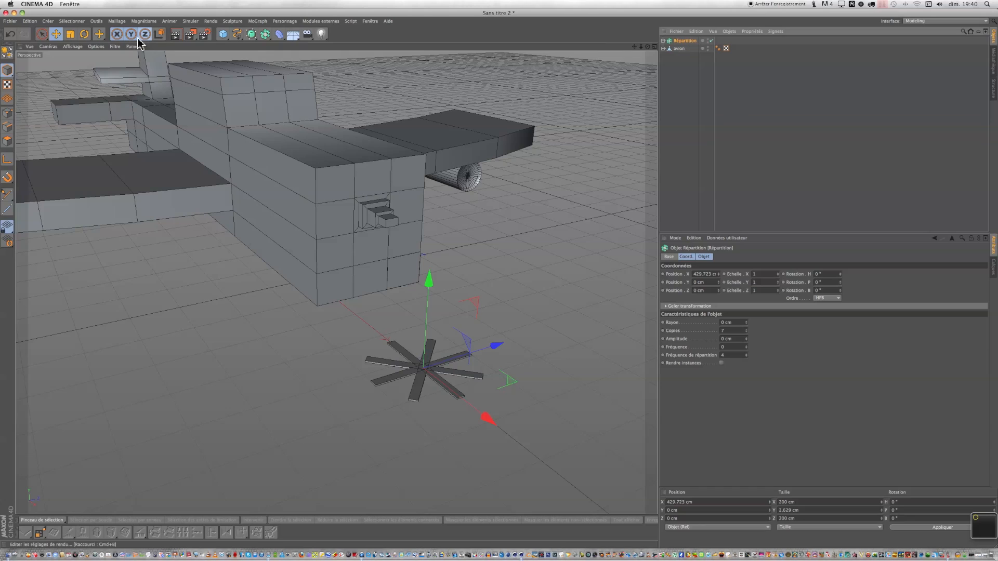
pyautogui.click(85, 35)
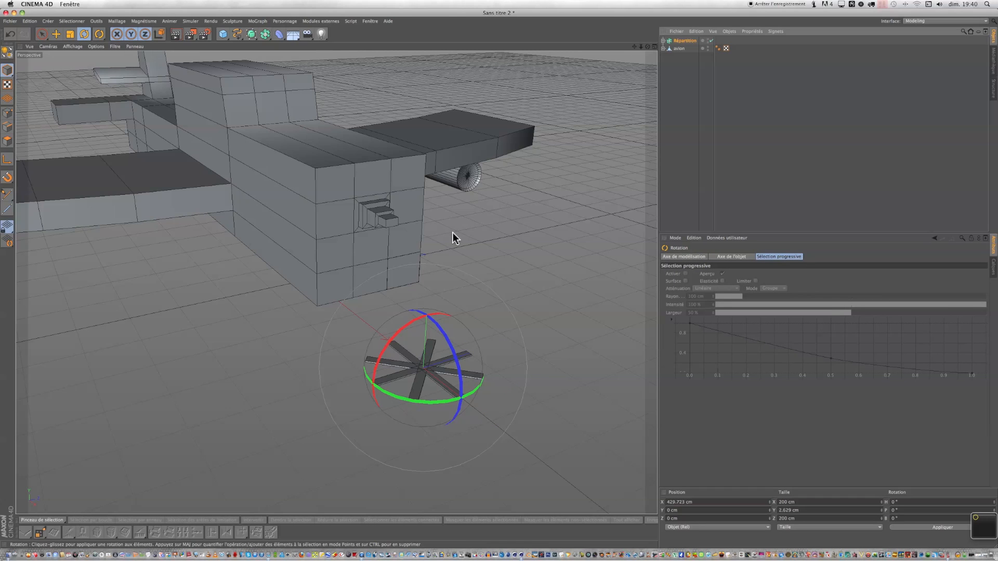
pyautogui.moveTo(648, 47)
pyautogui.mouseDown()
pyautogui.moveTo(499, 281)
pyautogui.moveTo(506, 285)
pyautogui.moveTo(496, 276)
pyautogui.mouseUp()
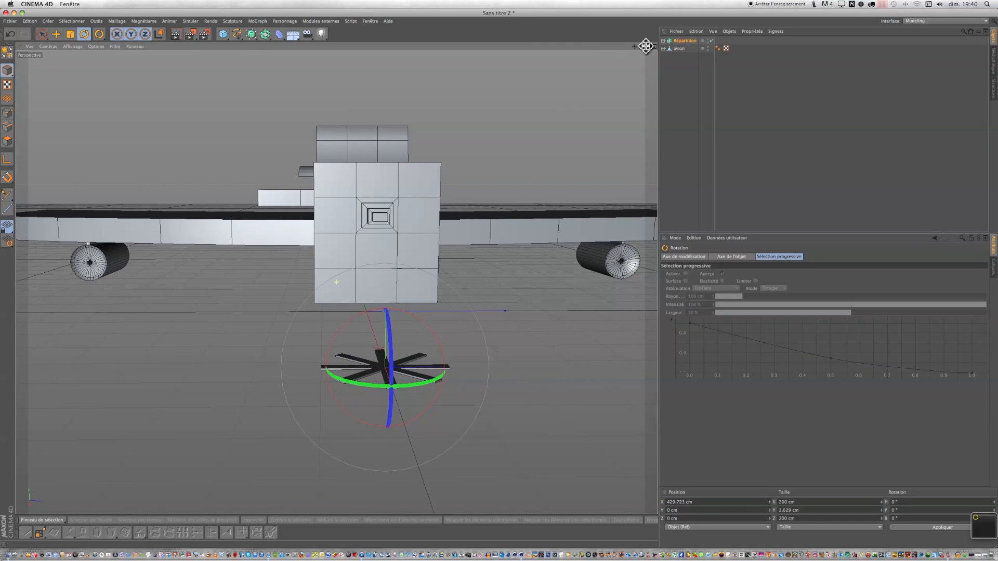
pyautogui.moveTo(393, 331); pyautogui.dragTo(392, 399)
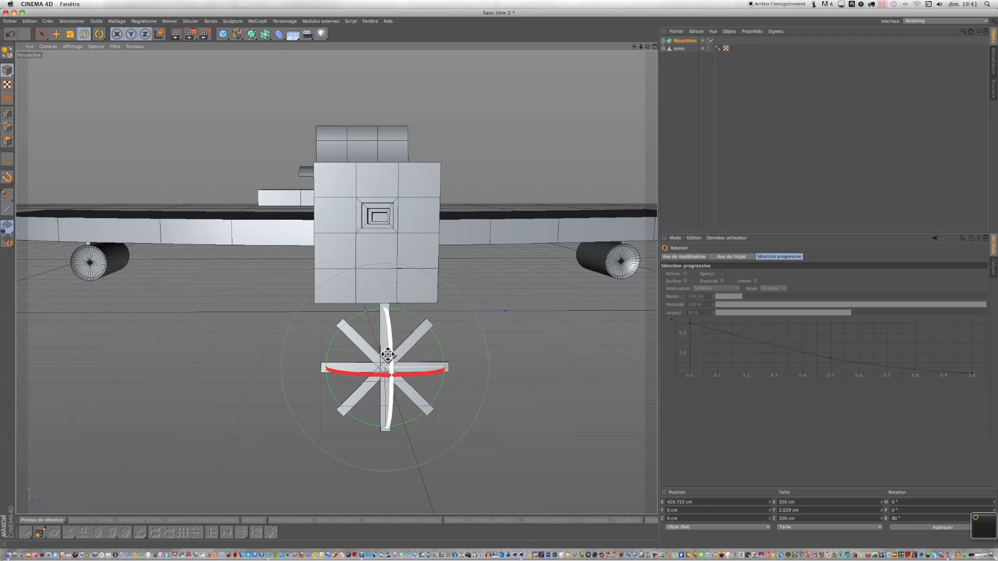
pyautogui.moveTo(391, 355); pyautogui.dragTo(393, 370)
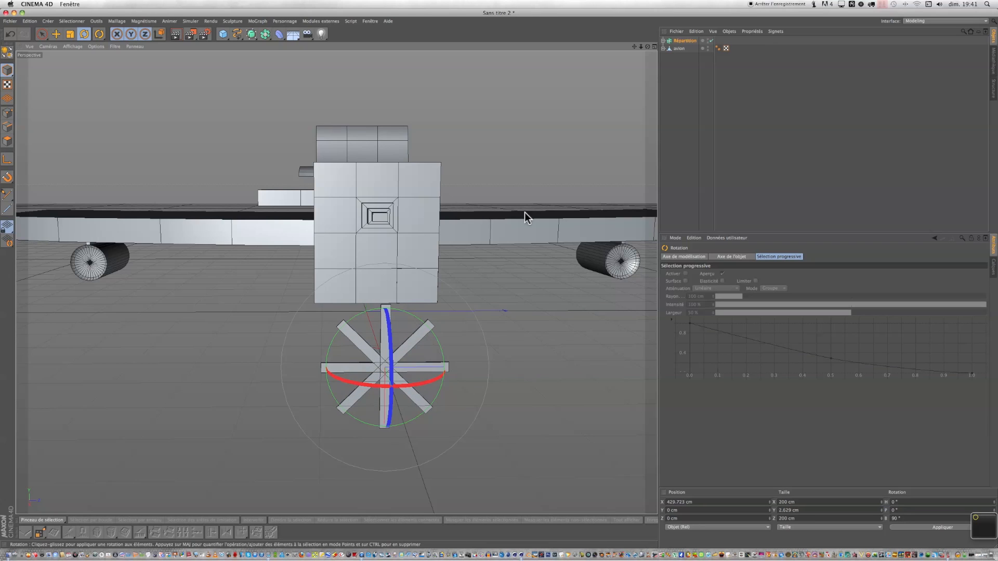
# Move the propeller Array up to about 225 cm in Y and to about 315 cm in X, in front of the nose.
pyautogui.keyDown('alt'); pyautogui.moveTo(337, 282); pyautogui.dragTo(499, 280); pyautogui.keyUp('alt')
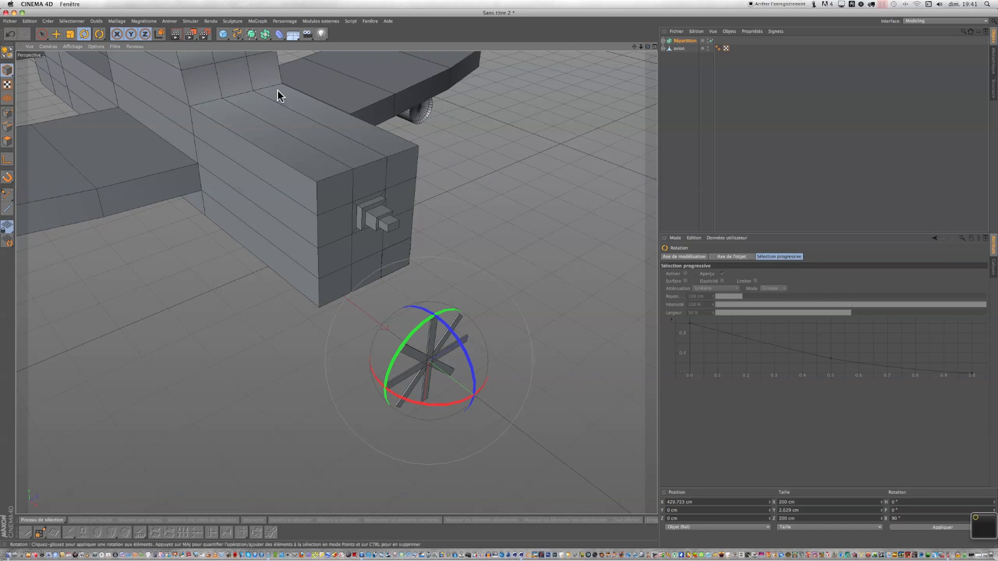
pyautogui.click(57, 33)
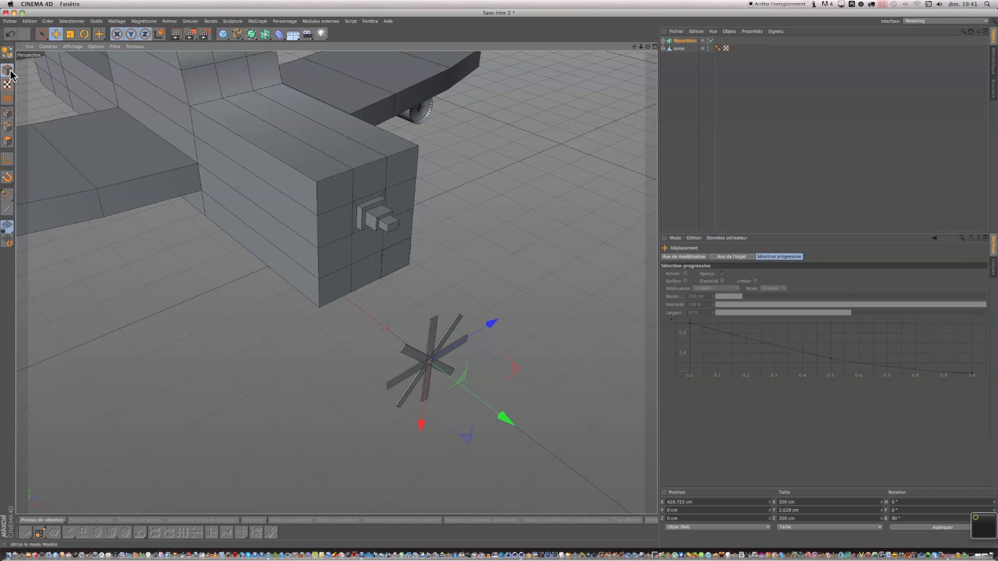
pyautogui.click(655, 47)
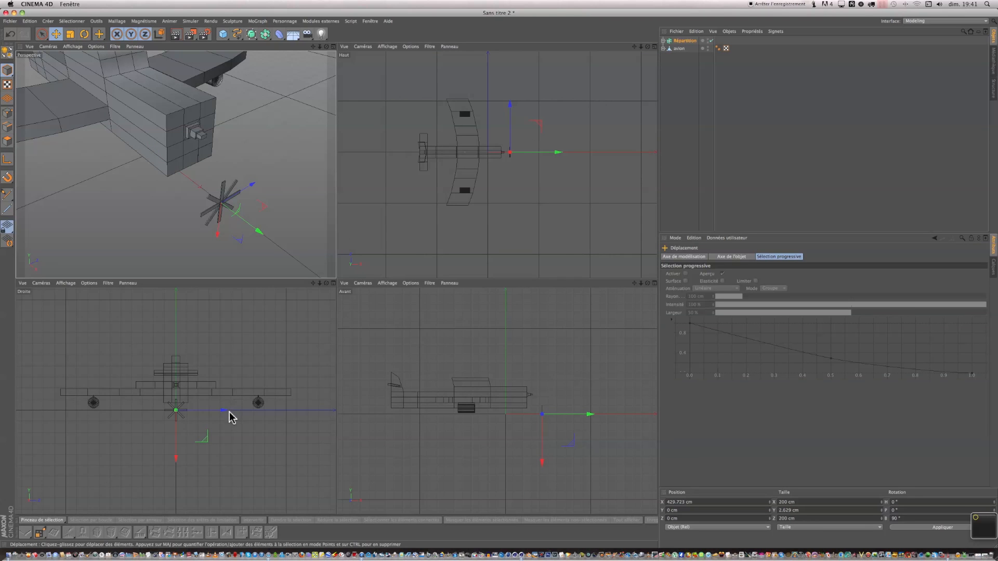
pyautogui.scroll(4, 177, 418)
pyautogui.scroll(1, 174, 419)
pyautogui.moveTo(179, 453); pyautogui.dragTo(185, 372)
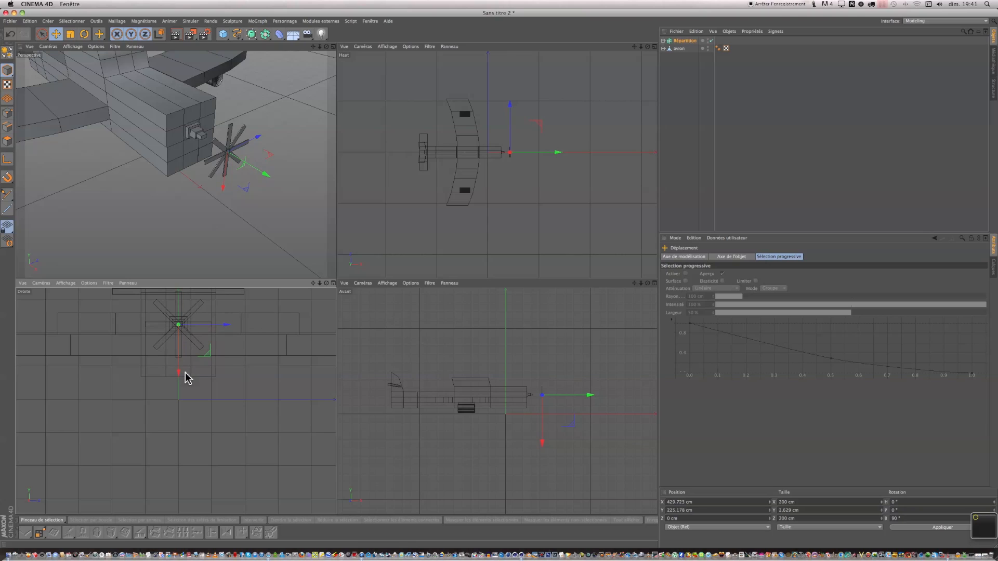
pyautogui.moveTo(559, 153); pyautogui.dragTo(553, 154)
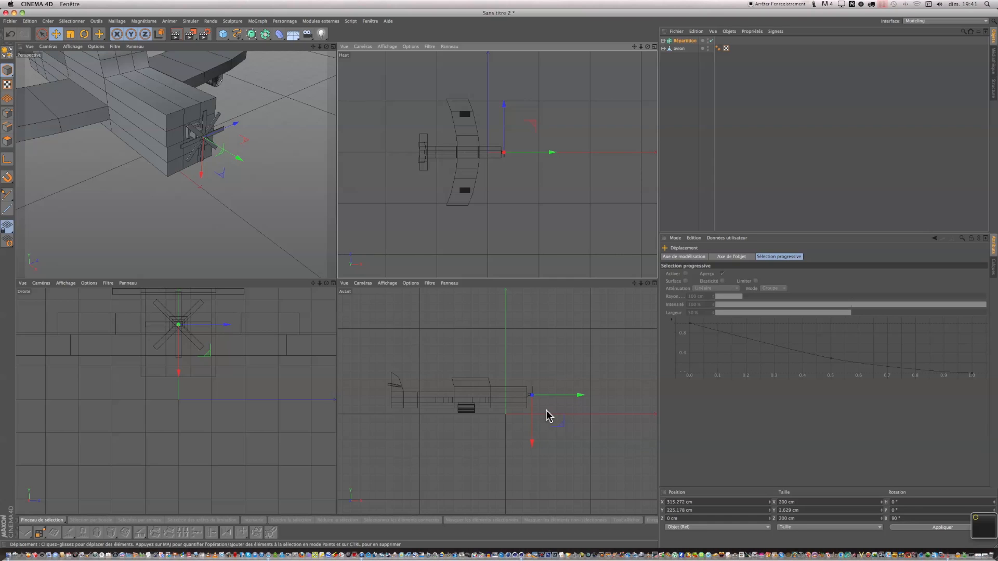
# Reselect the Array and nudge it along X to about 317 cm against the nose.
pyautogui.scroll(6, 548, 416)
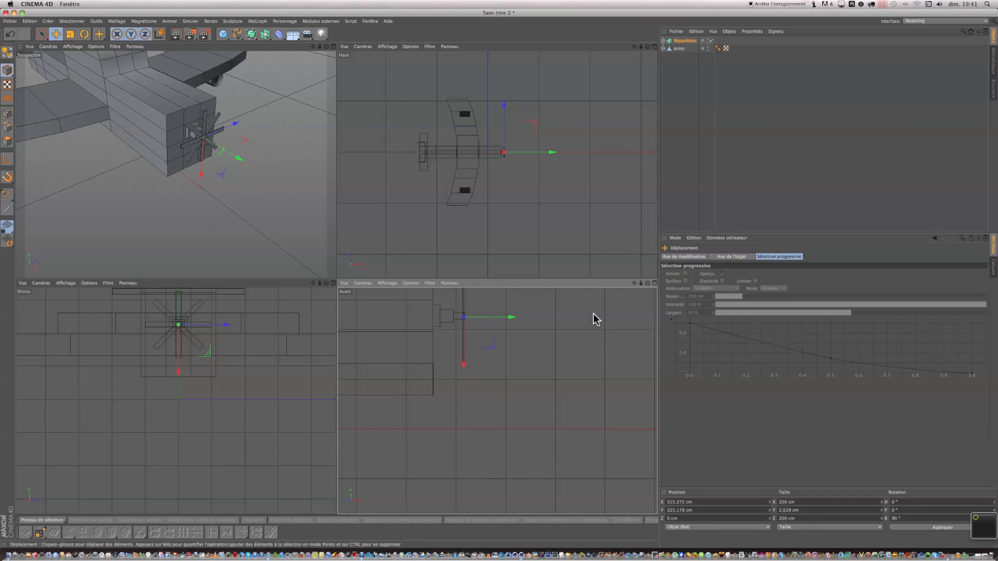
pyautogui.moveTo(509, 318); pyautogui.dragTo(509, 319)
pyautogui.click(257, 208)
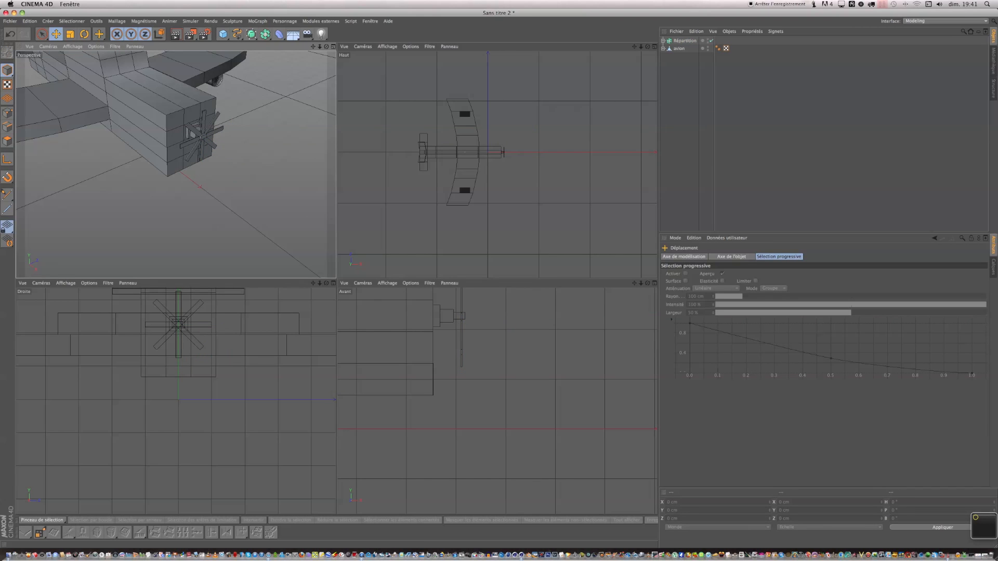
pyautogui.moveTo(327, 46)
pyautogui.mouseDown()
pyautogui.moveTo(327, 39)
pyautogui.moveTo(326, 47)
pyautogui.mouseUp()
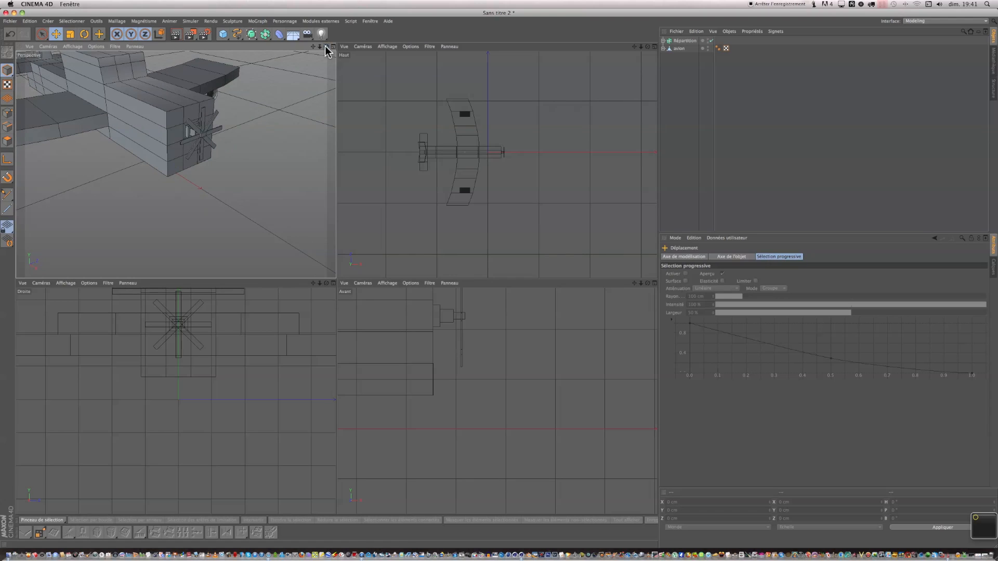
pyautogui.click(678, 41)
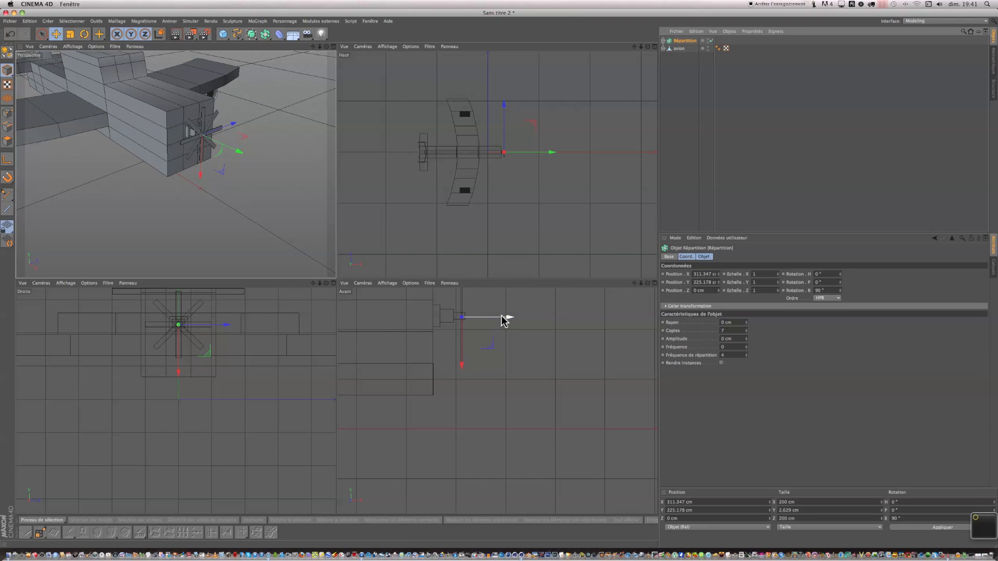
pyautogui.moveTo(508, 316); pyautogui.dragTo(511, 318)
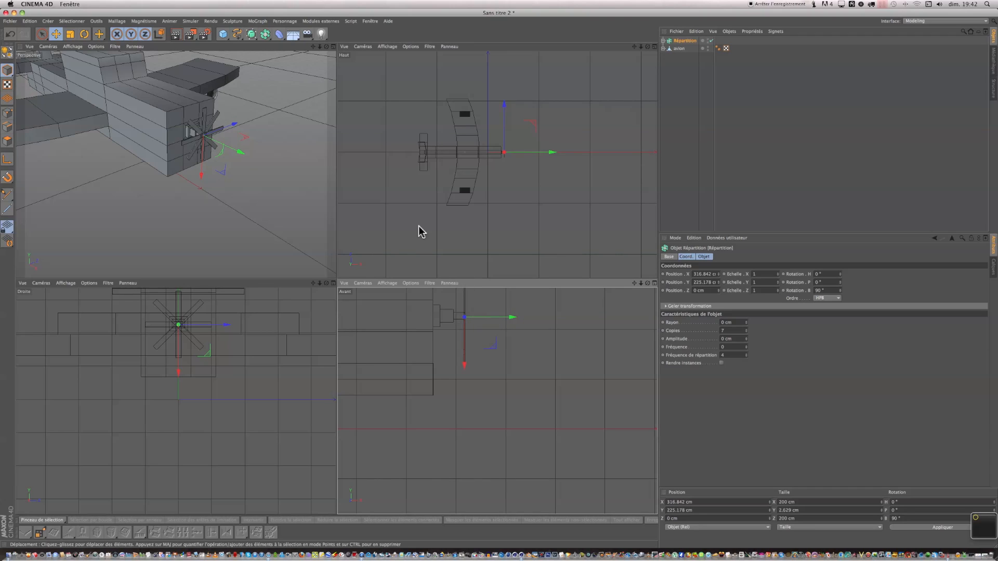
# Scale the propeller Array up uniformly to about 385 cm across.
pyautogui.middleClick(333, 46)
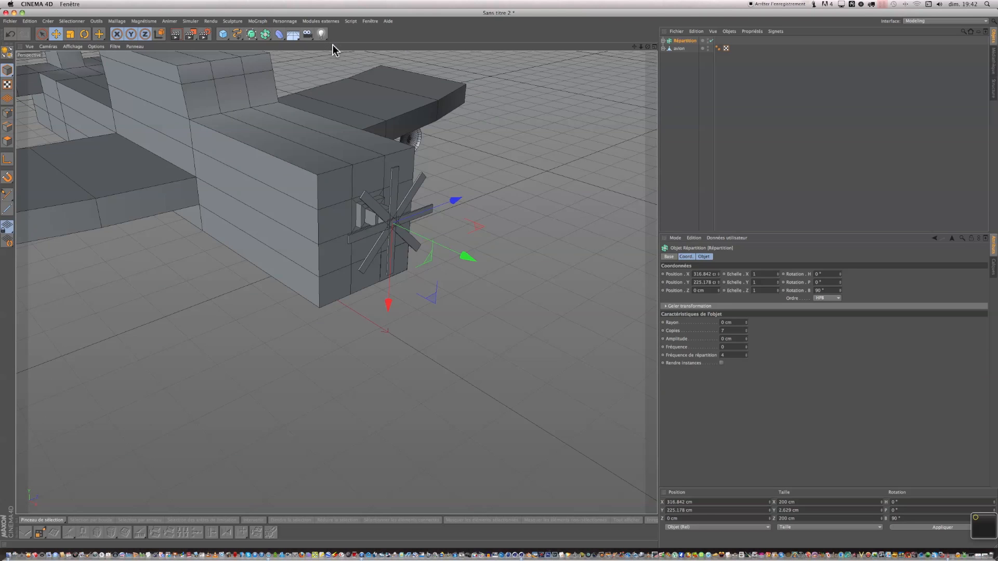
pyautogui.scroll(-10, 327, 206)
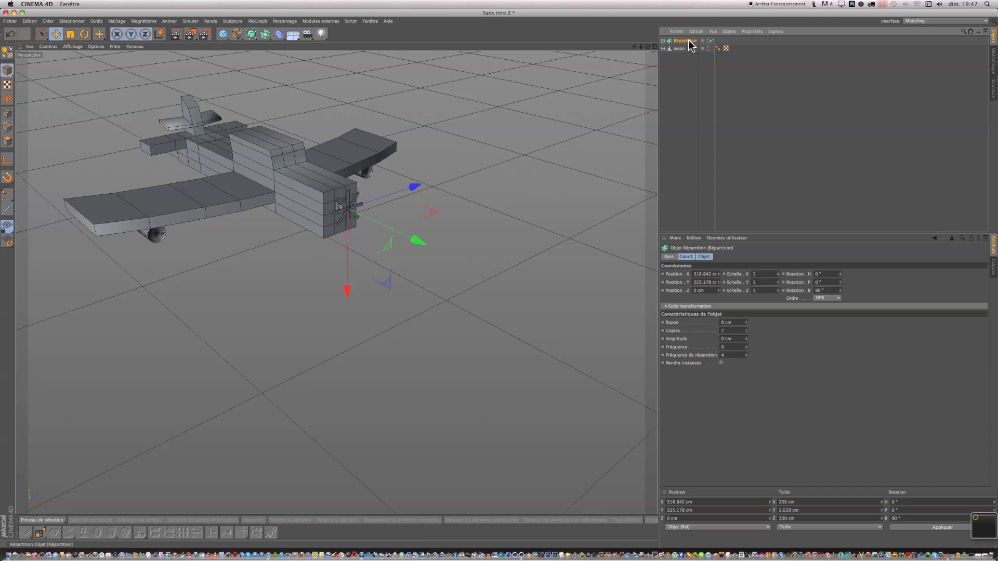
pyautogui.click(71, 34)
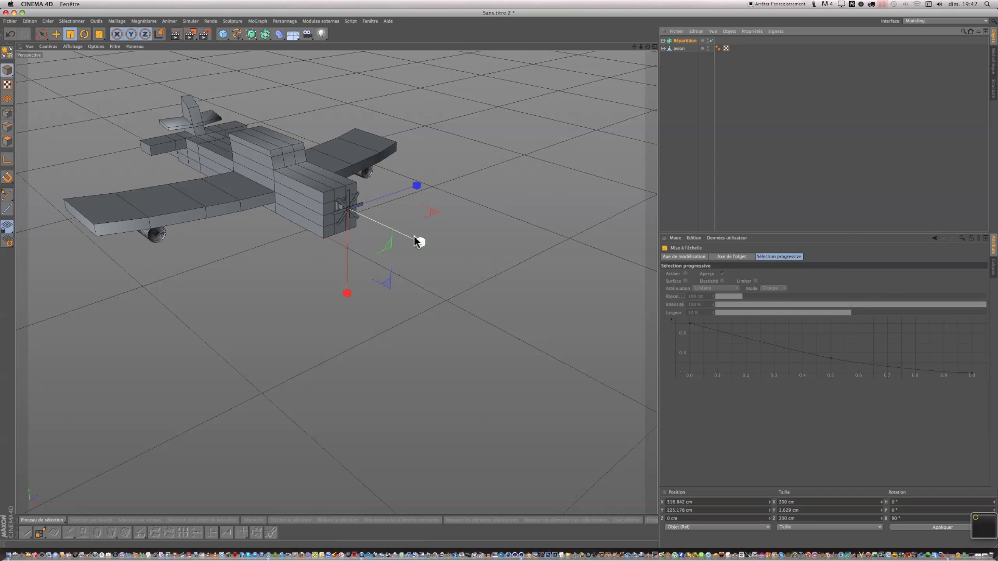
pyautogui.moveTo(396, 216); pyautogui.dragTo(498, 280)
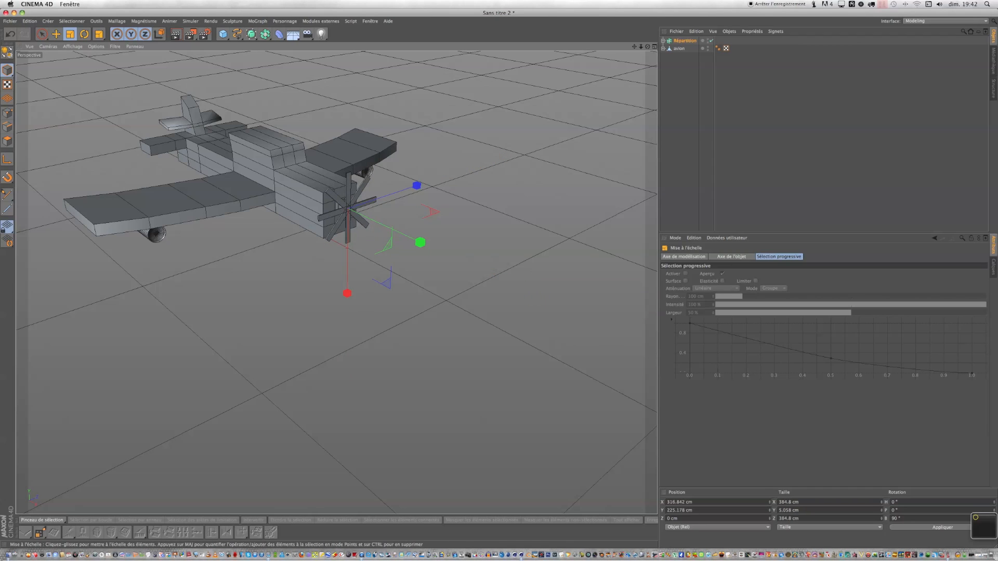
# Parent the propeller Array under the "avion" airplane object.
pyautogui.moveTo(648, 47); pyautogui.dragTo(619, 55)
pyautogui.moveTo(499, 281); pyautogui.dragTo(498, 283)
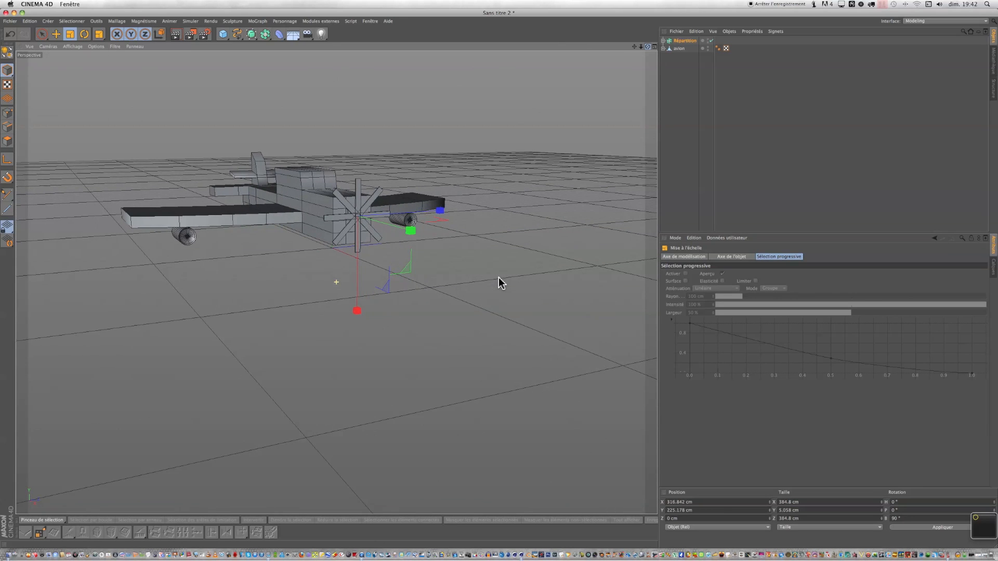
pyautogui.moveTo(675, 50)
pyautogui.mouseDown()
pyautogui.moveTo(375, 206)
pyautogui.moveTo(690, 43)
pyautogui.moveTo(682, 50)
pyautogui.mouseUp()
pyautogui.click(663, 40)
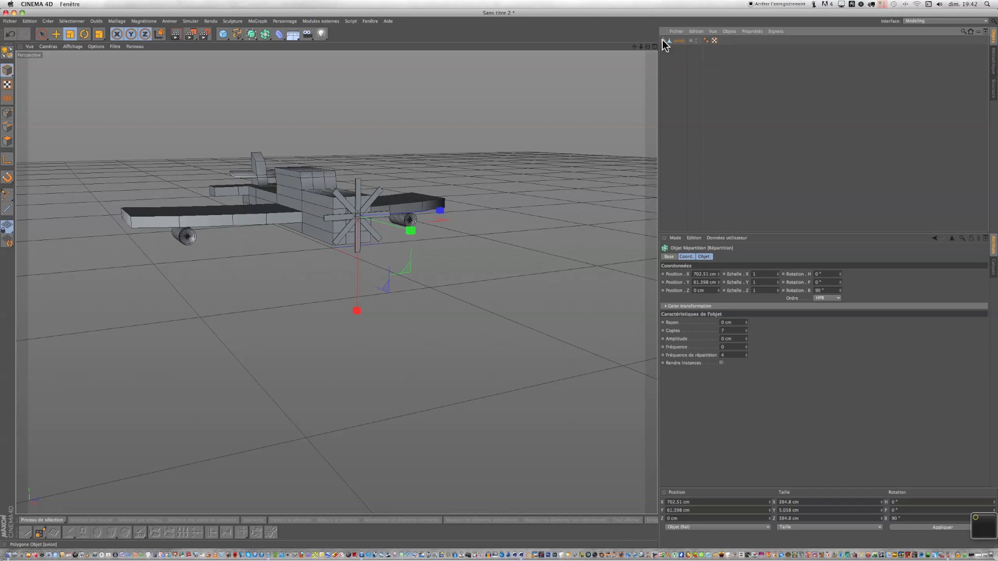
# Select the "avion" object and move the whole airplane to about -794 cm in X and 376 cm in Y.
pyautogui.click(41, 34)
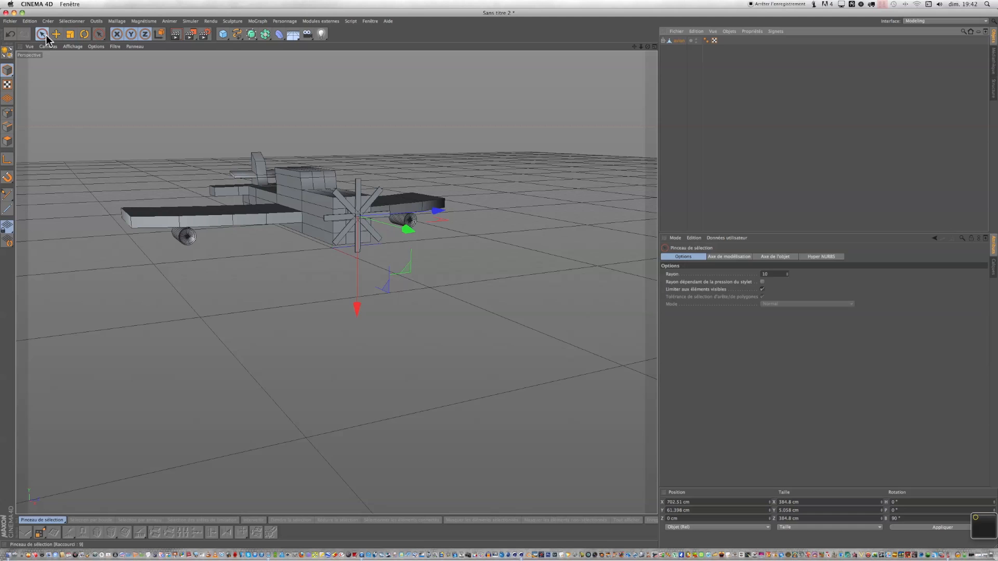
pyautogui.click(687, 42)
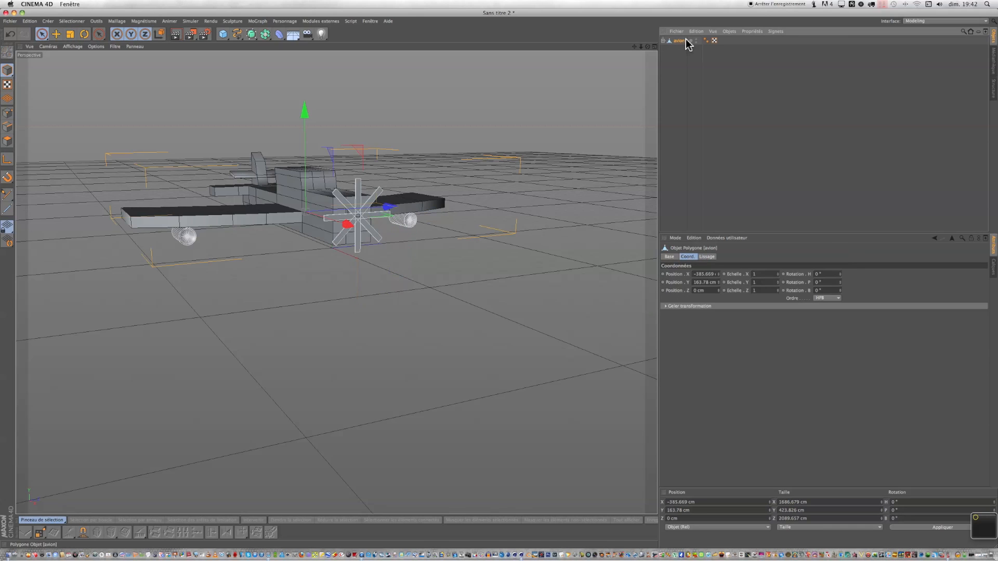
pyautogui.moveTo(345, 223); pyautogui.dragTo(328, 185)
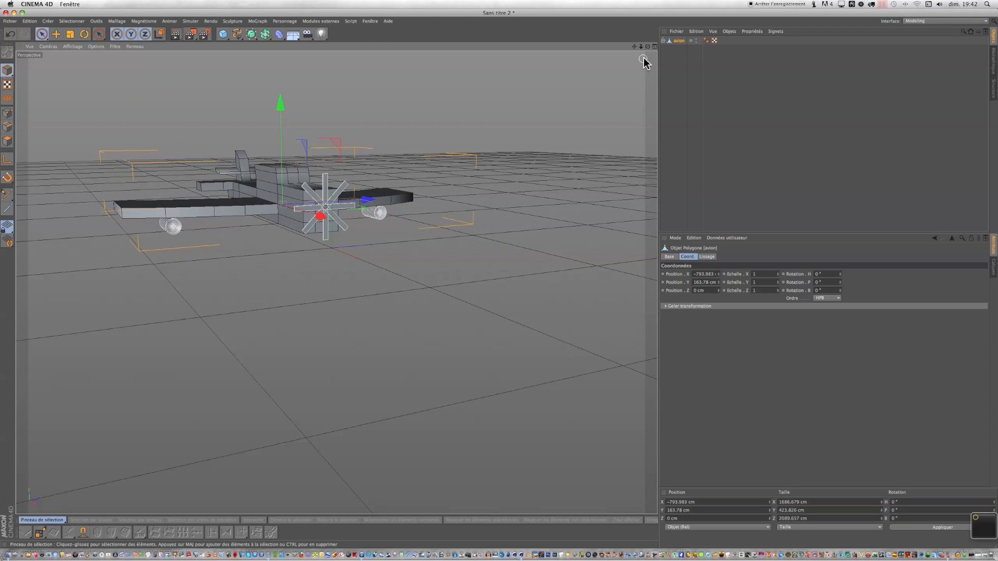
pyautogui.moveTo(648, 46); pyautogui.dragTo(712, 100)
pyautogui.moveTo(648, 46); pyautogui.dragTo(483, 291)
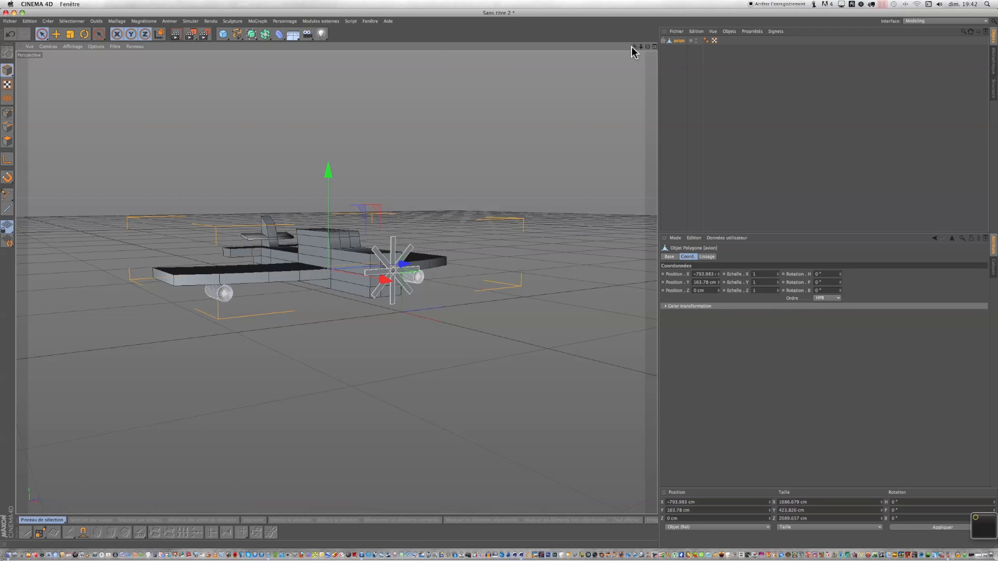
pyautogui.moveTo(633, 51); pyautogui.dragTo(501, 279)
pyautogui.moveTo(357, 211); pyautogui.dragTo(356, 178)
# Add a Hyper NURBS and place the "avion" object inside it to smooth the airplane.
pyautogui.scroll(3, 408, 267)
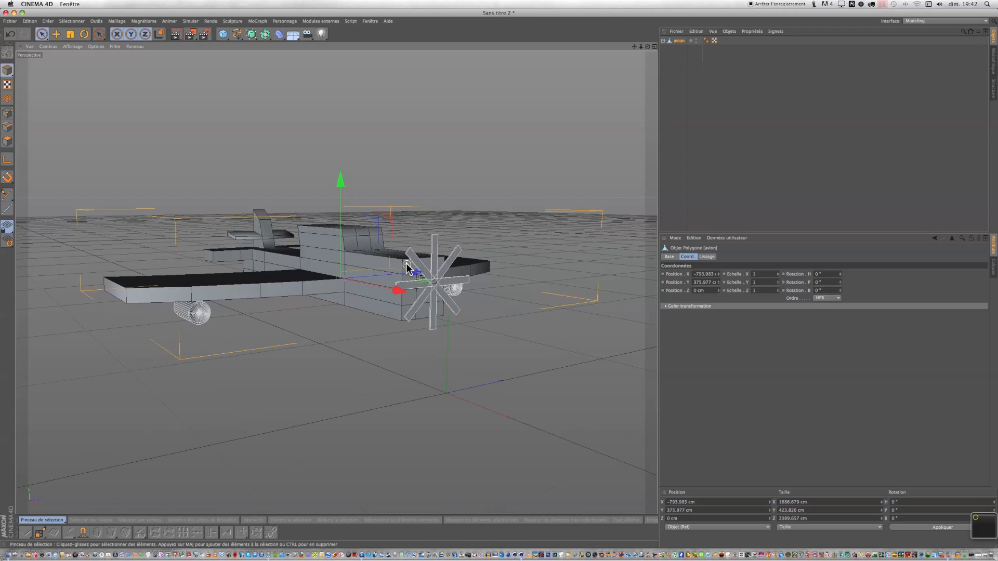
pyautogui.moveTo(648, 46); pyautogui.dragTo(646, 91)
pyautogui.moveTo(499, 281); pyautogui.dragTo(498, 284)
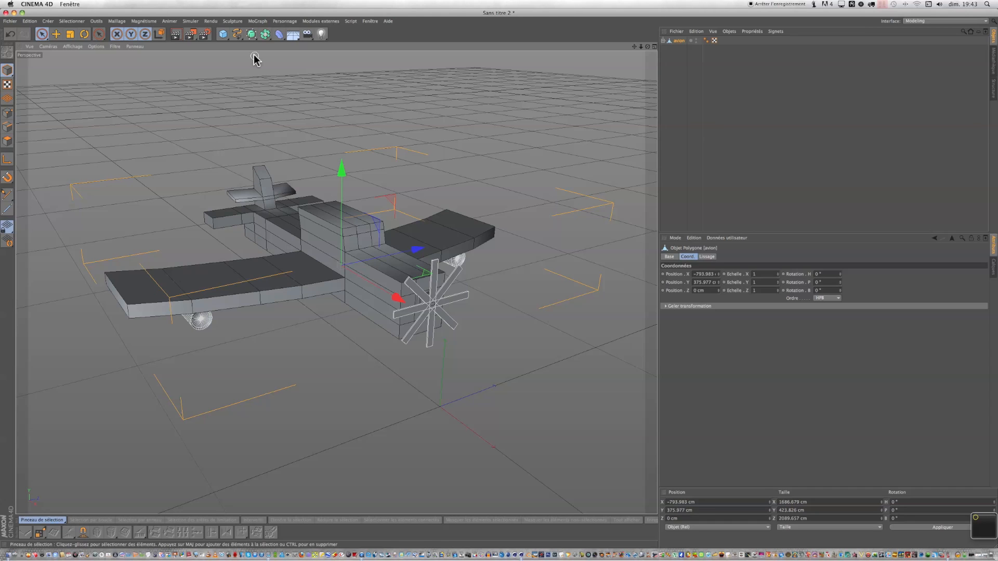
pyautogui.moveTo(252, 36); pyautogui.dragTo(275, 38)
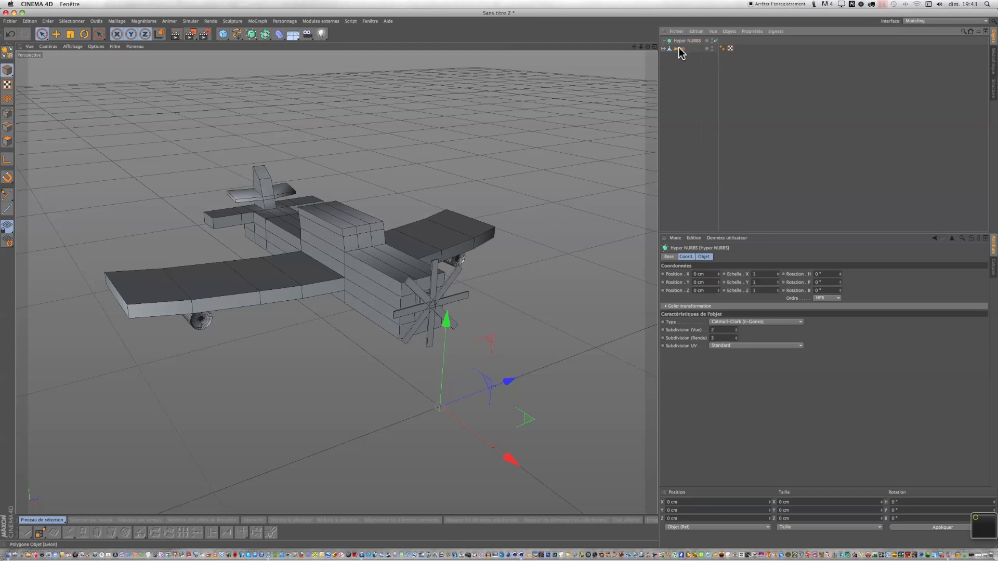
pyautogui.moveTo(678, 48); pyautogui.dragTo(681, 41)
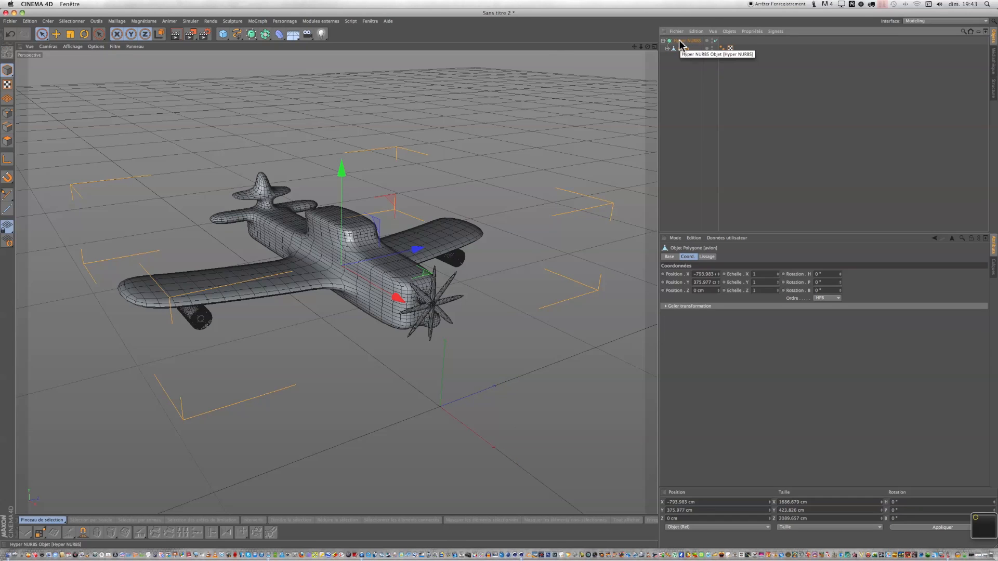
# Switch to polygon mode and paint-select the polygons at the front of the cockpit.
pyautogui.keyDown('alt'); pyautogui.moveTo(336, 282); pyautogui.dragTo(457, 218); pyautogui.keyUp('alt')
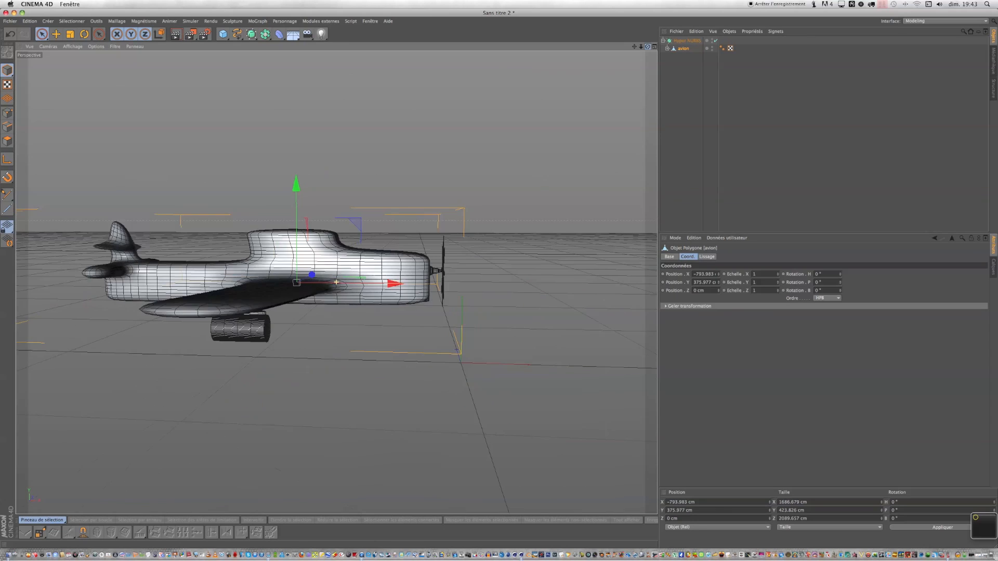
pyautogui.moveTo(647, 47); pyautogui.dragTo(681, 59)
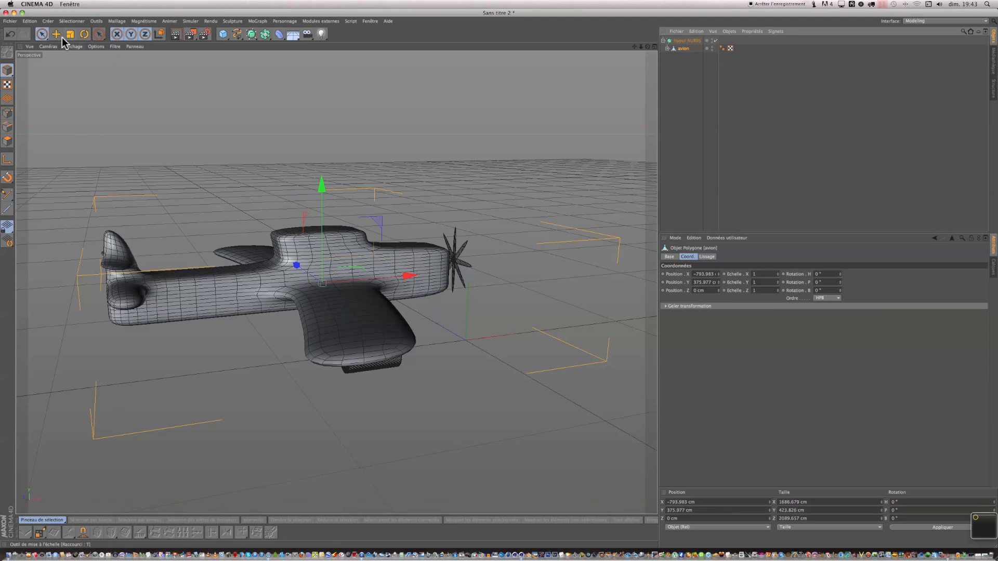
pyautogui.click(41, 34)
pyautogui.click(8, 141)
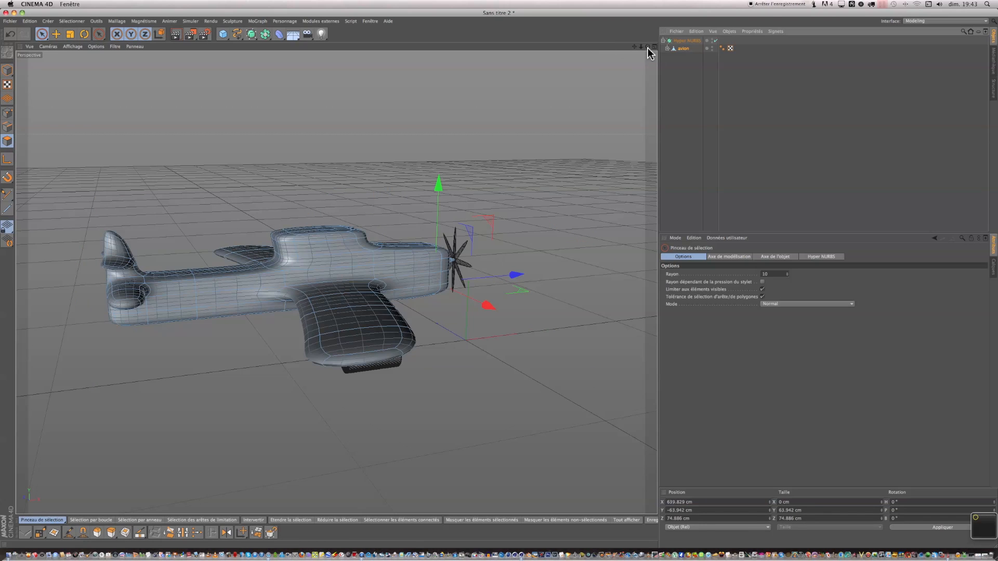
pyautogui.moveTo(648, 48); pyautogui.dragTo(649, 50)
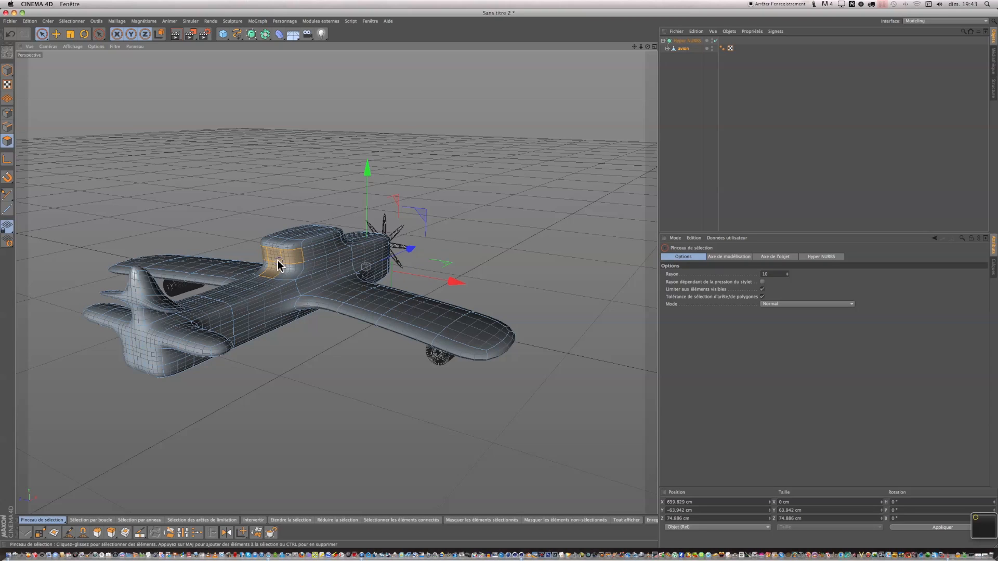
pyautogui.moveTo(280, 272); pyautogui.dragTo(325, 252)
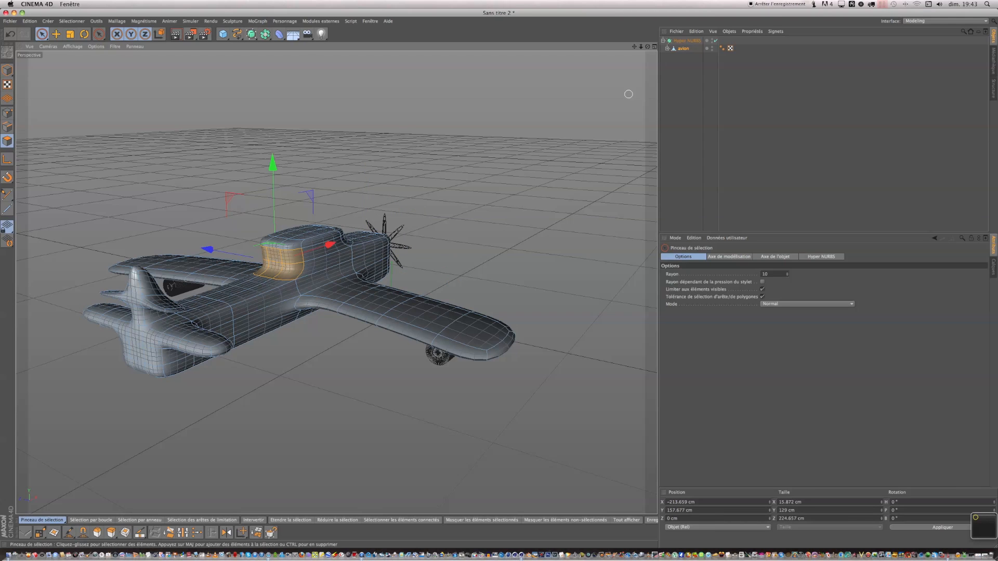
pyautogui.keyDown('alt'); pyautogui.moveTo(329, 245); pyautogui.dragTo(501, 278); pyautogui.keyUp('alt')
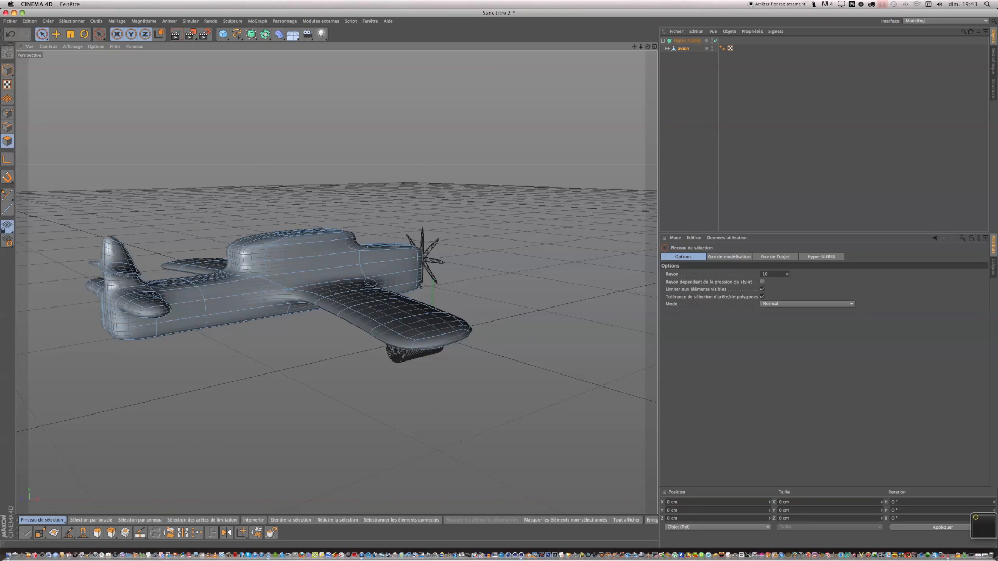
pyautogui.keyDown('alt'); pyautogui.moveTo(500, 278); pyautogui.dragTo(468, 268); pyautogui.keyUp('alt')
pyautogui.moveTo(647, 46); pyautogui.dragTo(544, 54)
pyautogui.moveTo(453, 275); pyautogui.dragTo(498, 277)
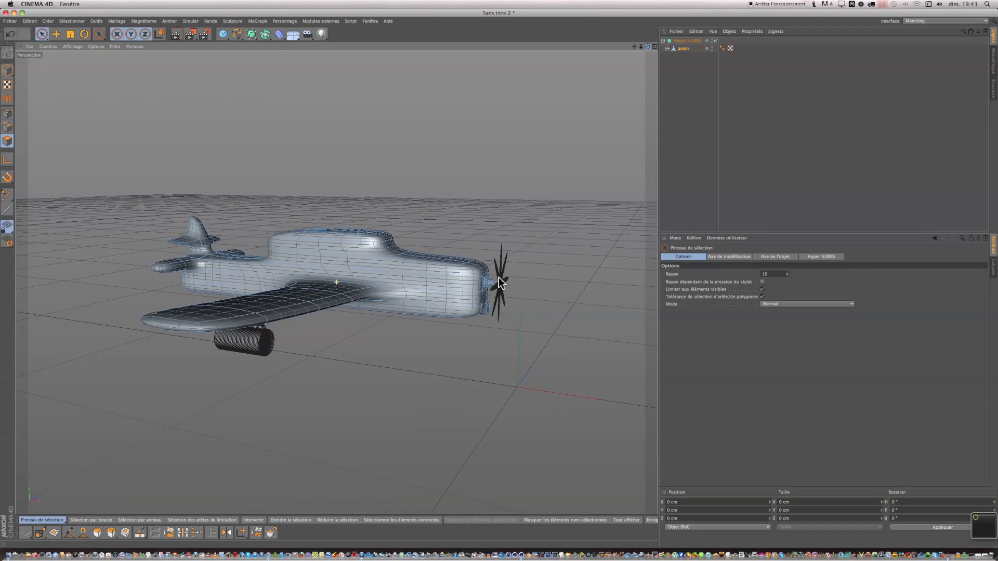
# Zoom out and render the viewport to preview the smoothed airplane.
pyautogui.scroll(-4, 237, 252)
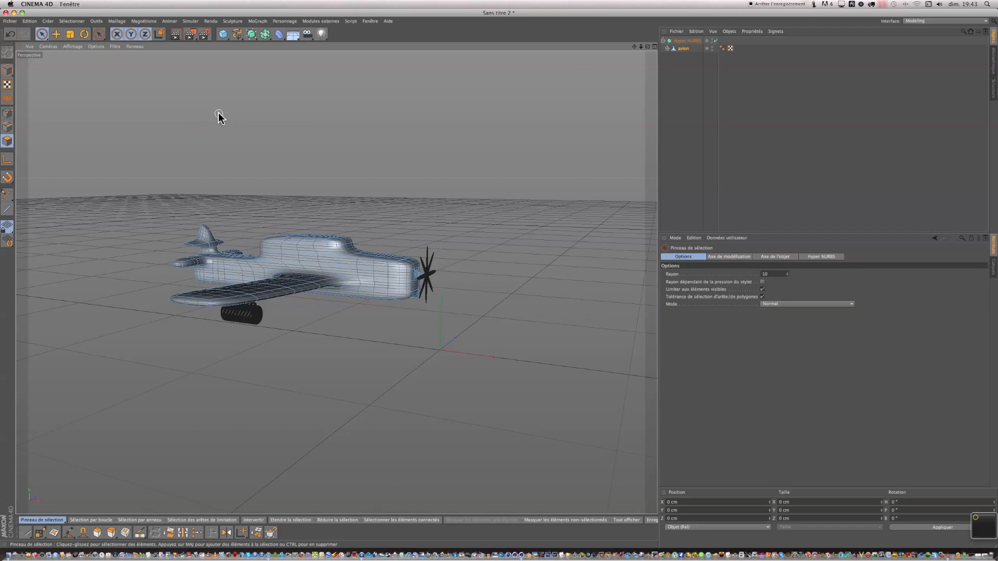
pyautogui.click(175, 34)
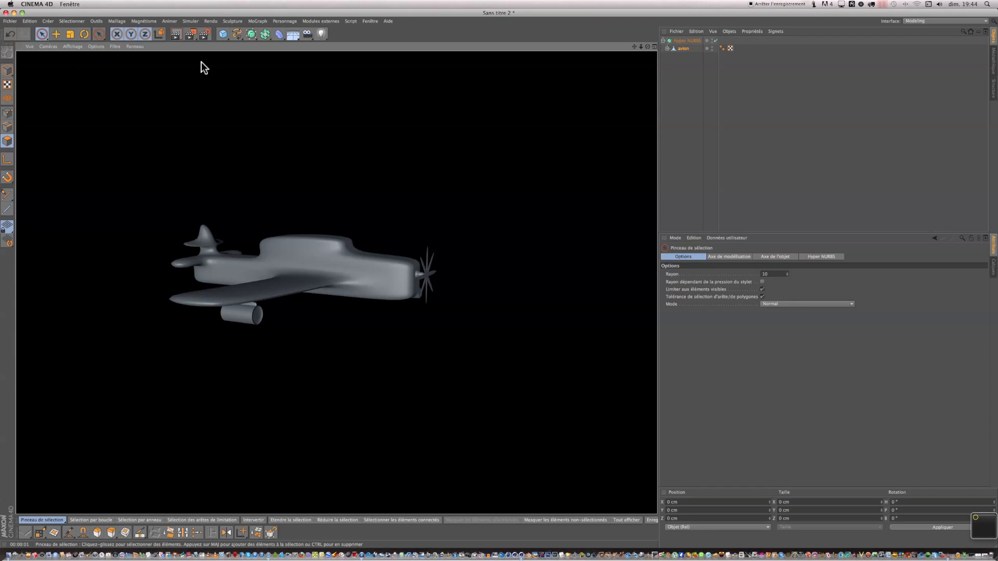
pyautogui.click(201, 61)
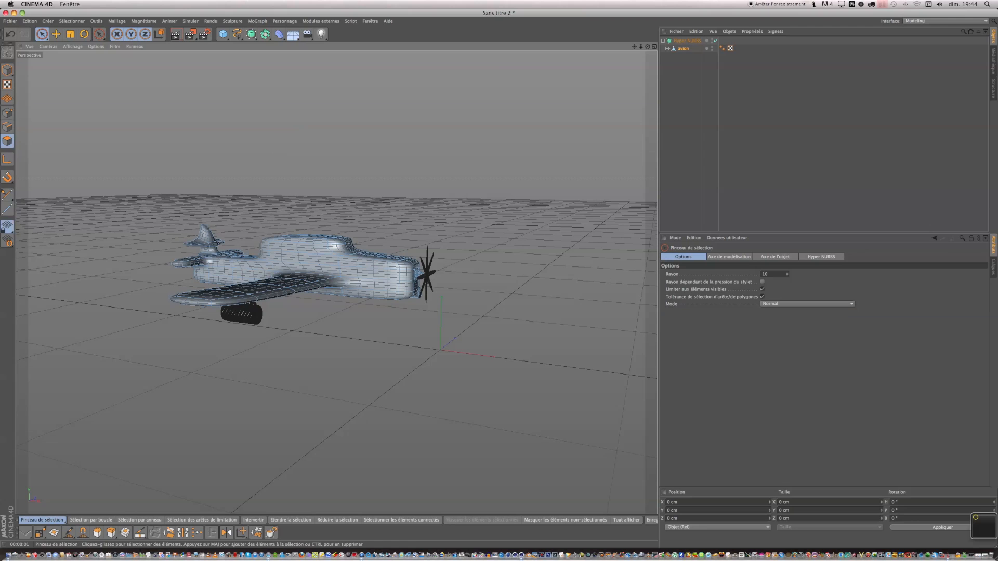
# Switch the interface layout to "Interface de démarrage (Utilisateur)" to bring up the animation timeline.
pyautogui.moveTo(648, 46); pyautogui.dragTo(507, 284)
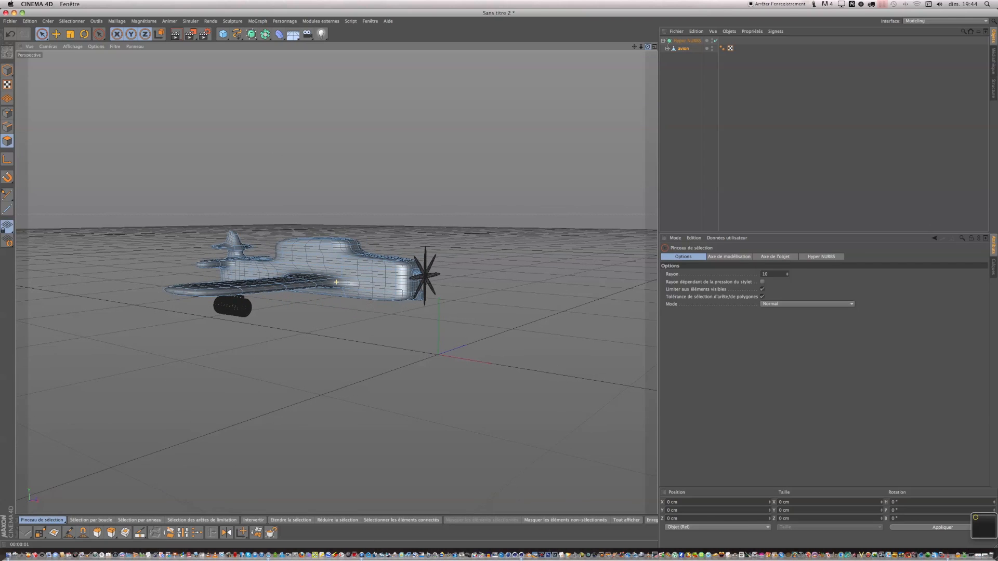
pyautogui.moveTo(634, 47)
pyautogui.mouseDown()
pyautogui.moveTo(670, 54)
pyautogui.moveTo(655, 51)
pyautogui.moveTo(664, 75)
pyautogui.mouseUp()
pyautogui.moveTo(499, 281); pyautogui.dragTo(498, 278)
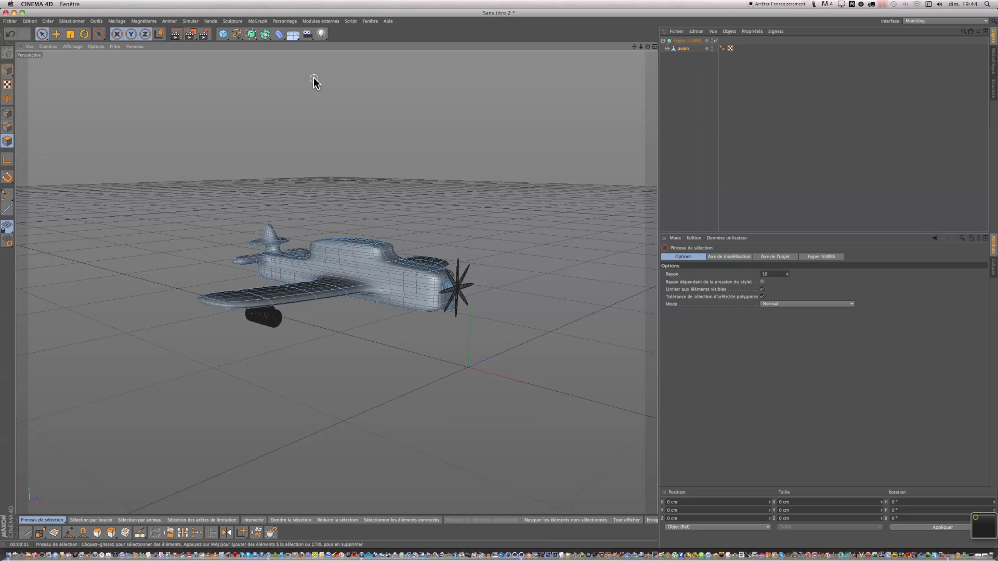
pyautogui.click(662, 41)
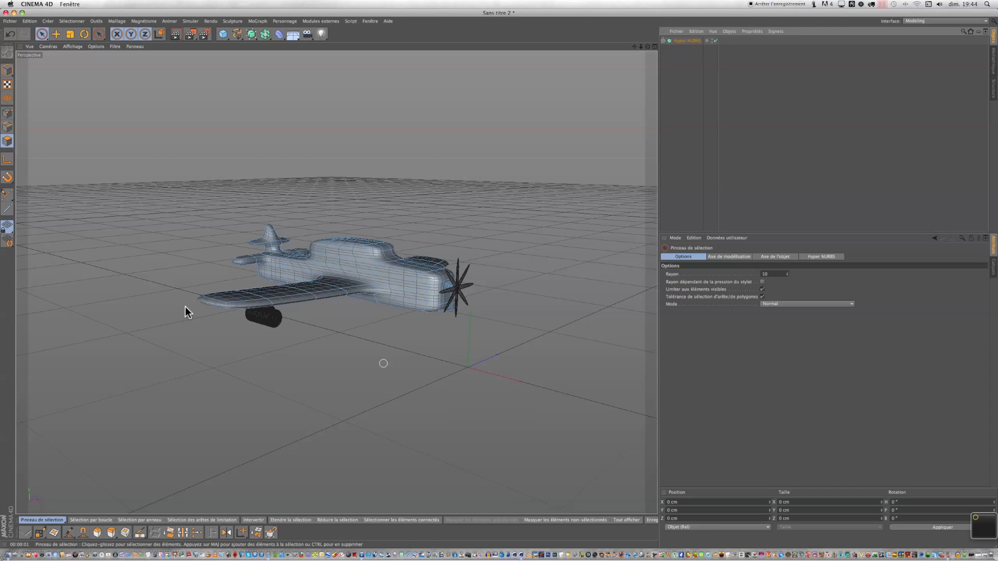
pyautogui.click(371, 22)
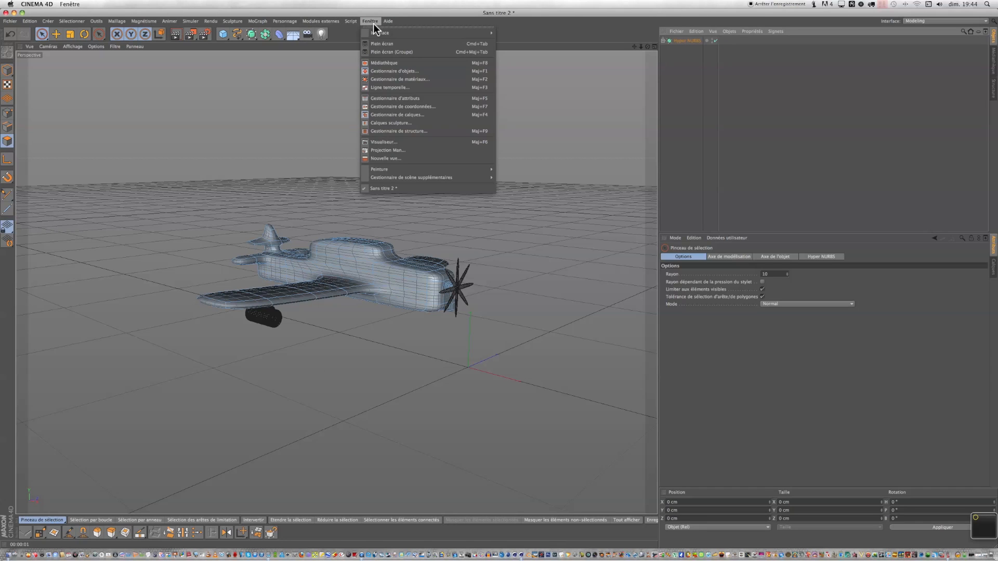
pyautogui.moveTo(382, 33)
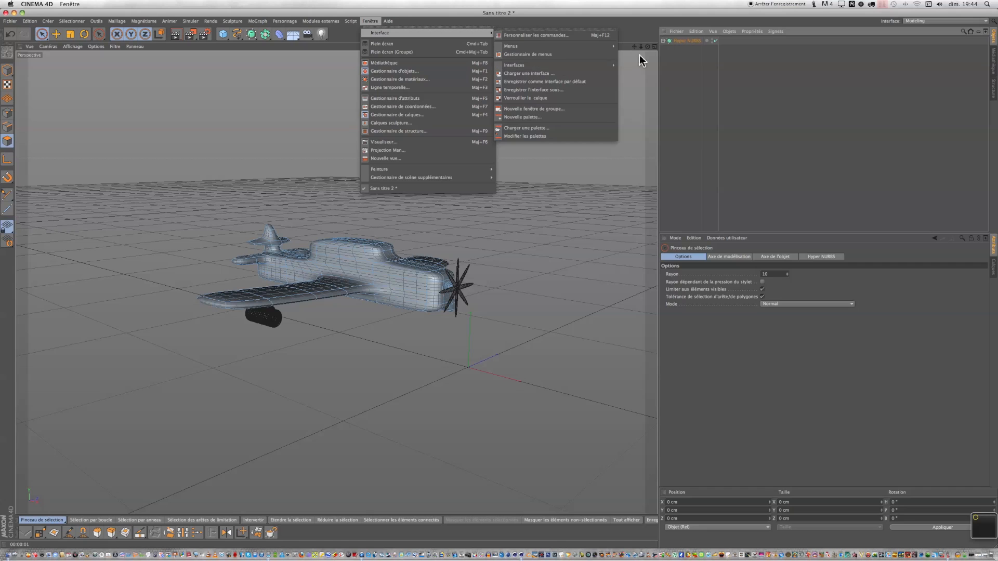
pyautogui.moveTo(612, 65)
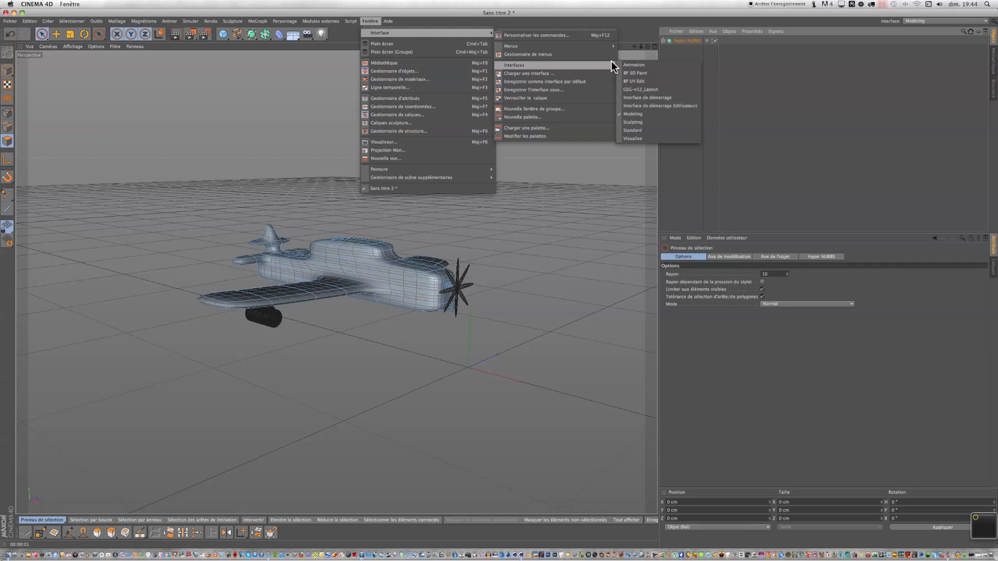
pyautogui.click(659, 106)
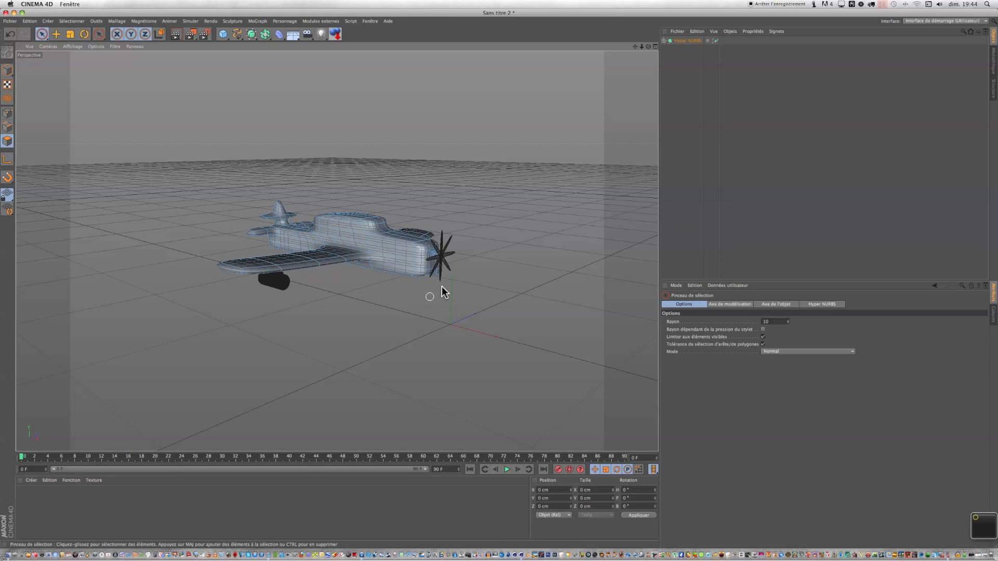
# Set the animation end to 300 F and extend the timeline range to show all frames.
pyautogui.click(685, 41)
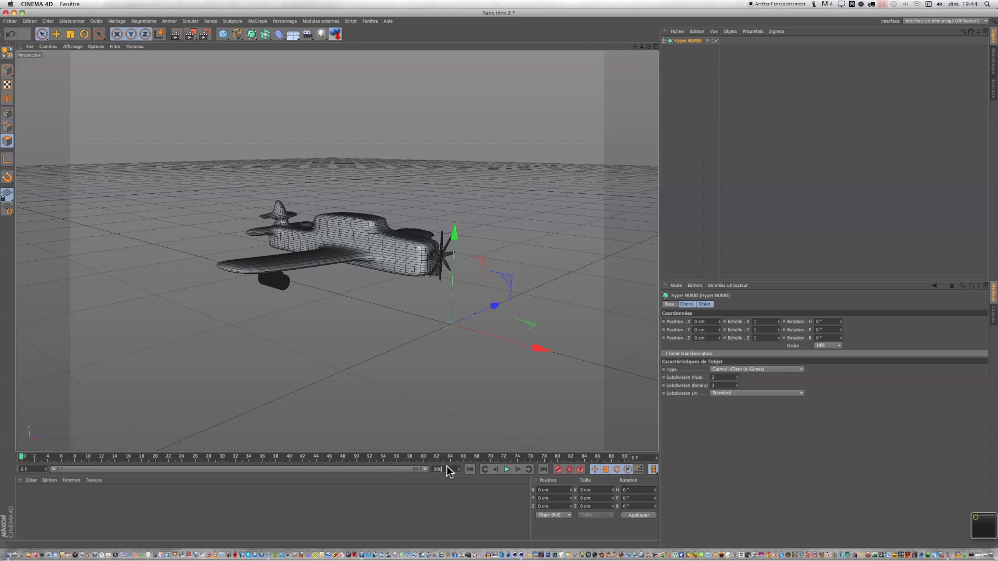
pyautogui.press('Return')
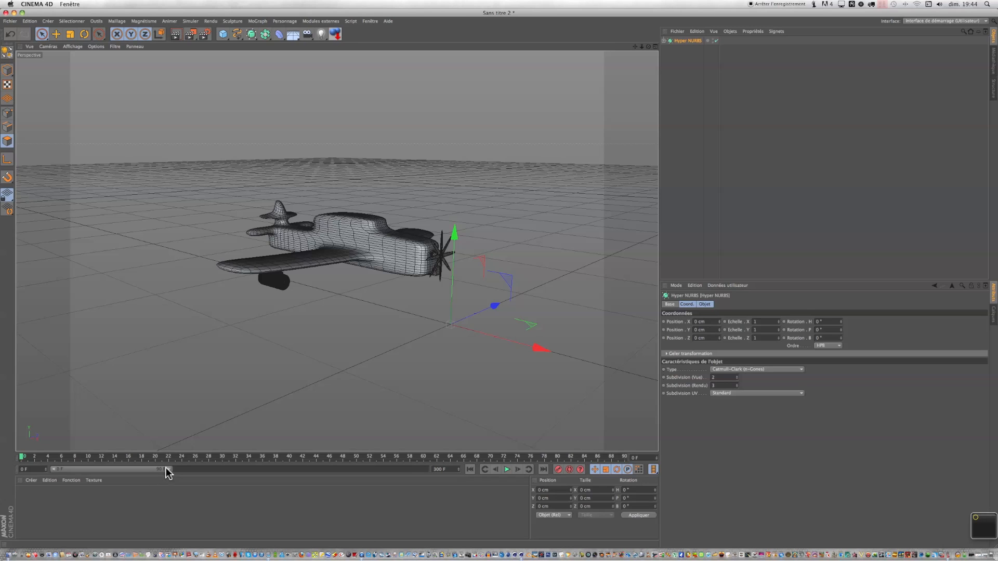
pyautogui.moveTo(166, 468); pyautogui.dragTo(435, 466)
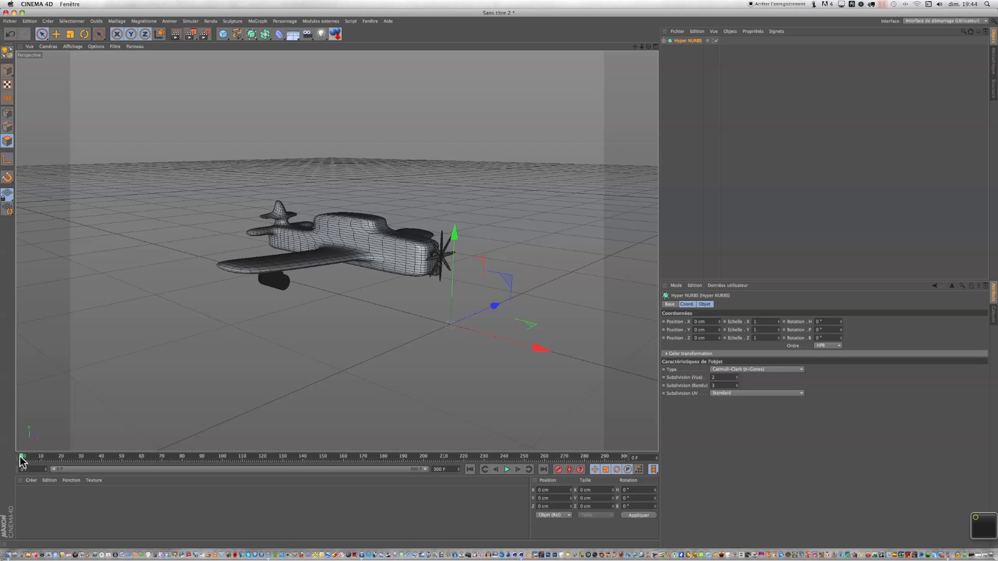
# Move the Hyper NURBS airplane along X to about -4560 cm at frame 0.
pyautogui.moveTo(535, 350); pyautogui.dragTo(161, 309)
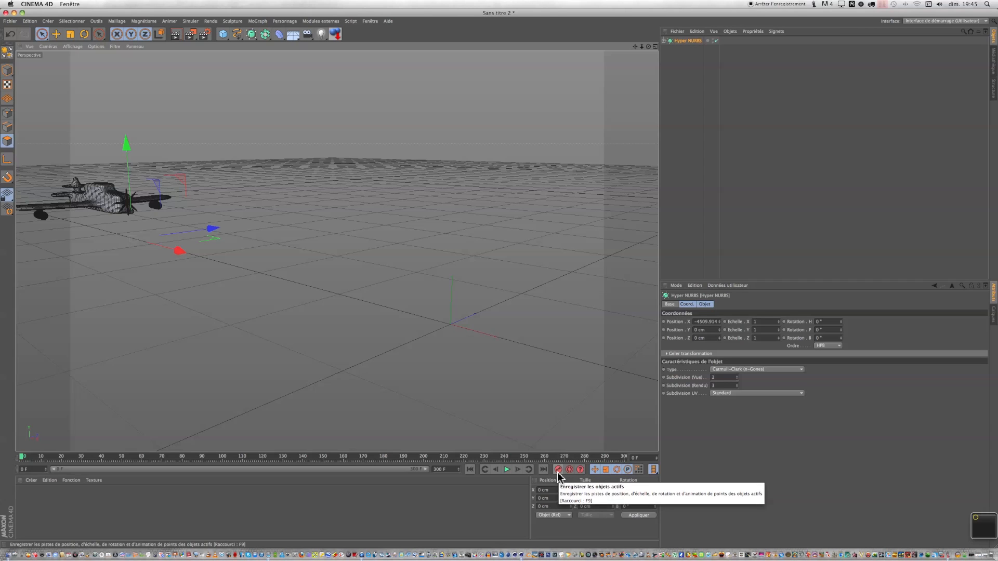
# Add a camera to the scene and toggle it as the active view camera.
pyautogui.click(307, 34)
pyautogui.click(337, 45)
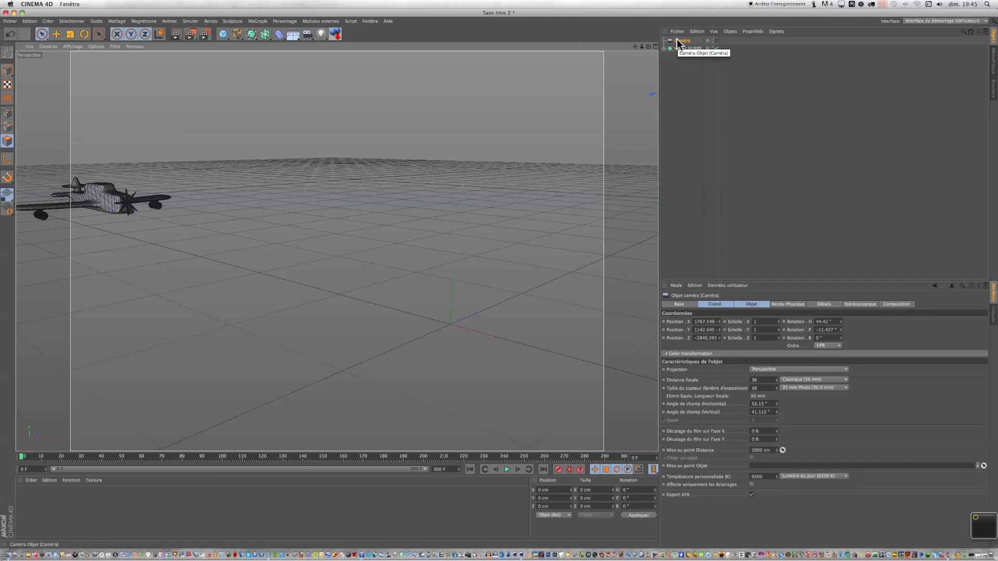
pyautogui.click(717, 40)
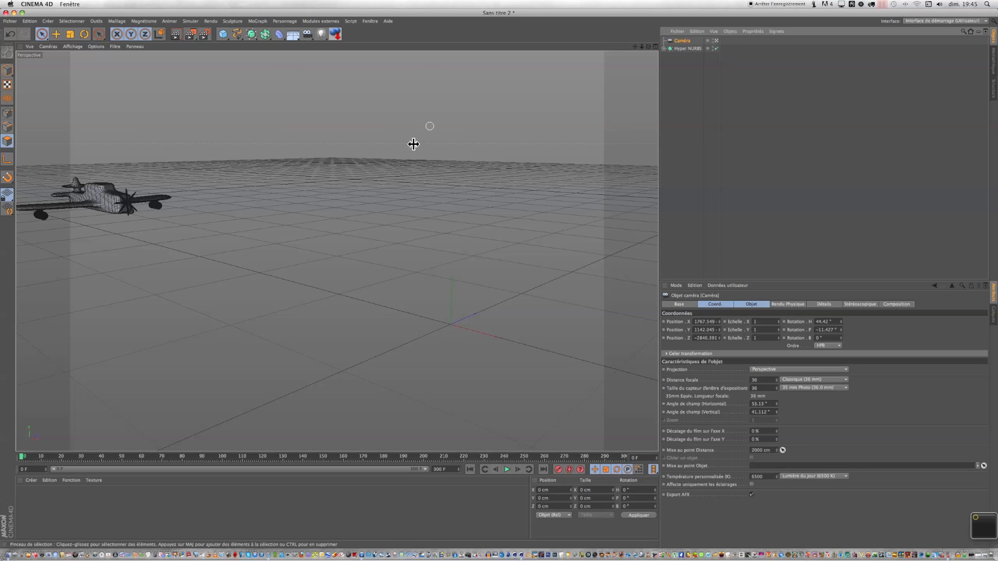
pyautogui.click(716, 42)
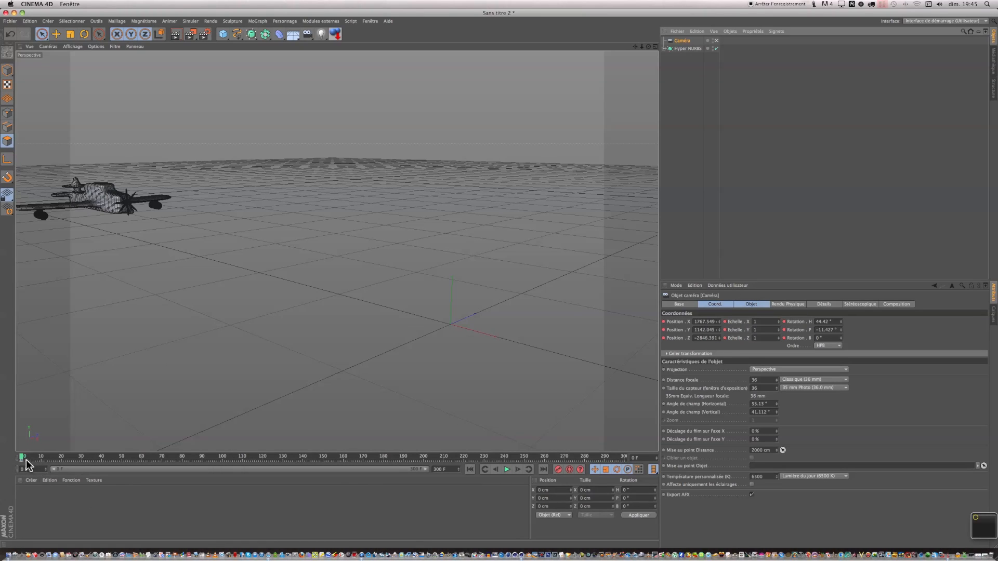
# At frame 300, move the airplane to about 1065 cm in X and record a keyframe.
pyautogui.moveTo(21, 455); pyautogui.dragTo(581, 446)
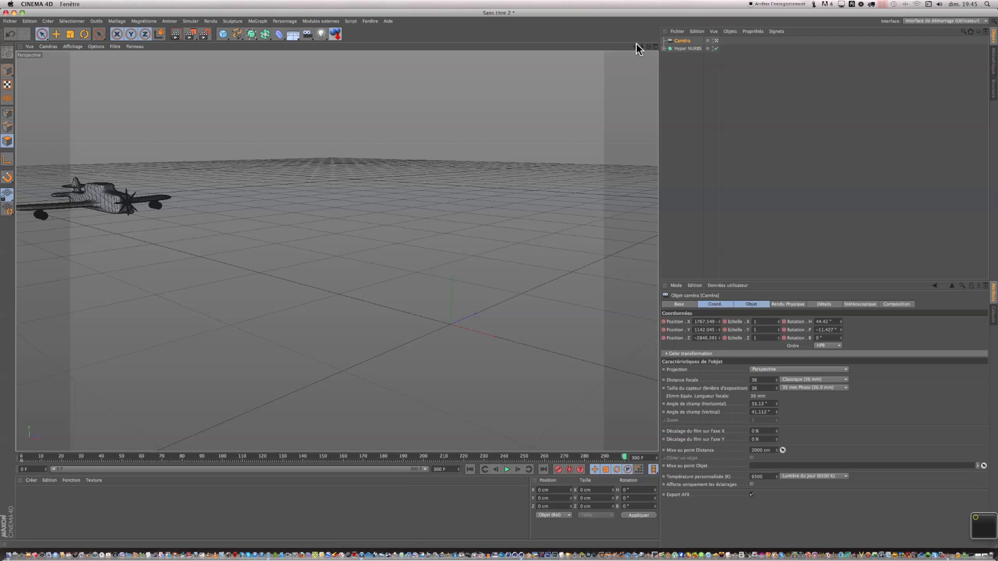
pyautogui.click(679, 49)
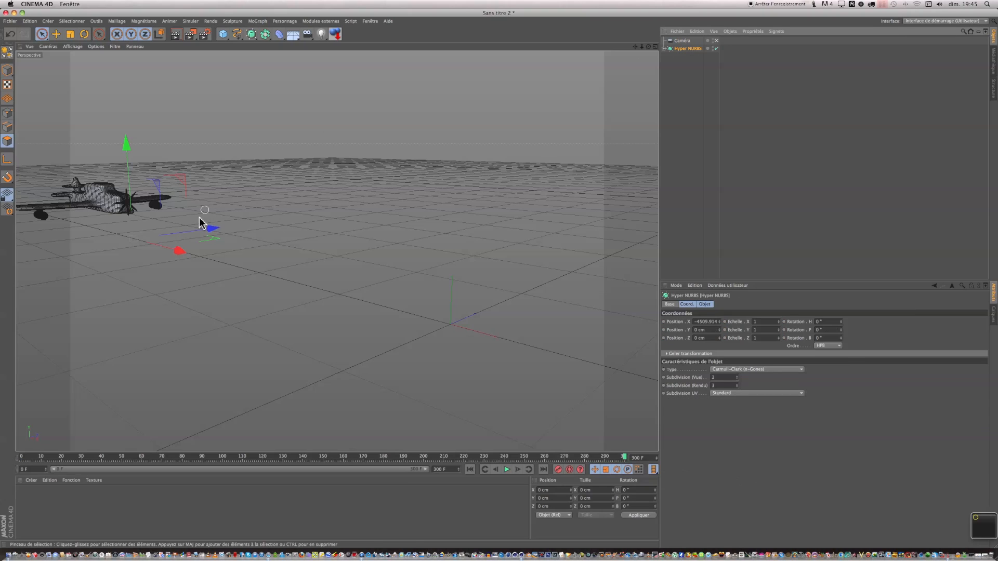
pyautogui.moveTo(179, 251); pyautogui.dragTo(507, 285)
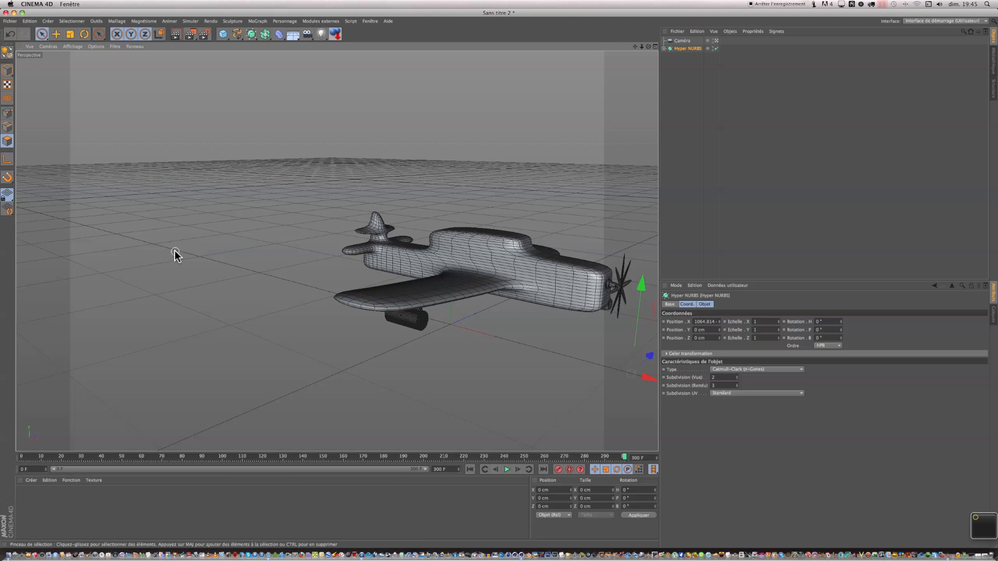
pyautogui.click(558, 469)
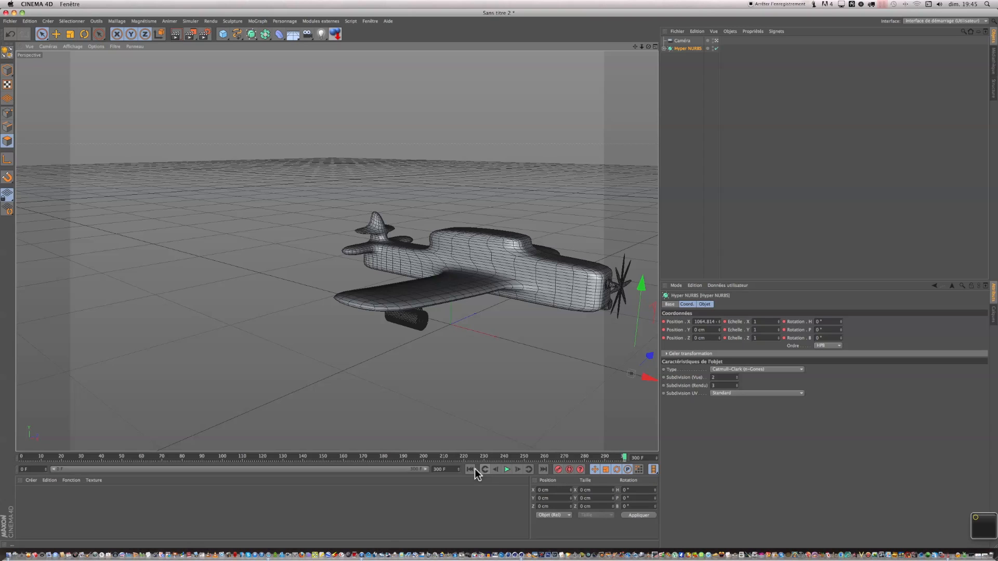
# Play the animation to preview the airplane's flight across the scene.
pyautogui.click(507, 470)
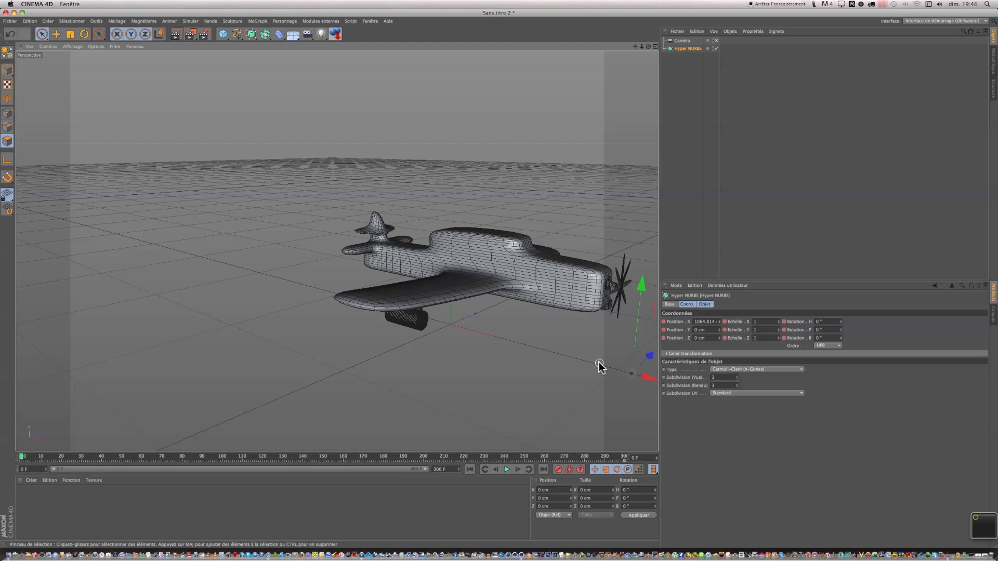
pyautogui.click(681, 41)
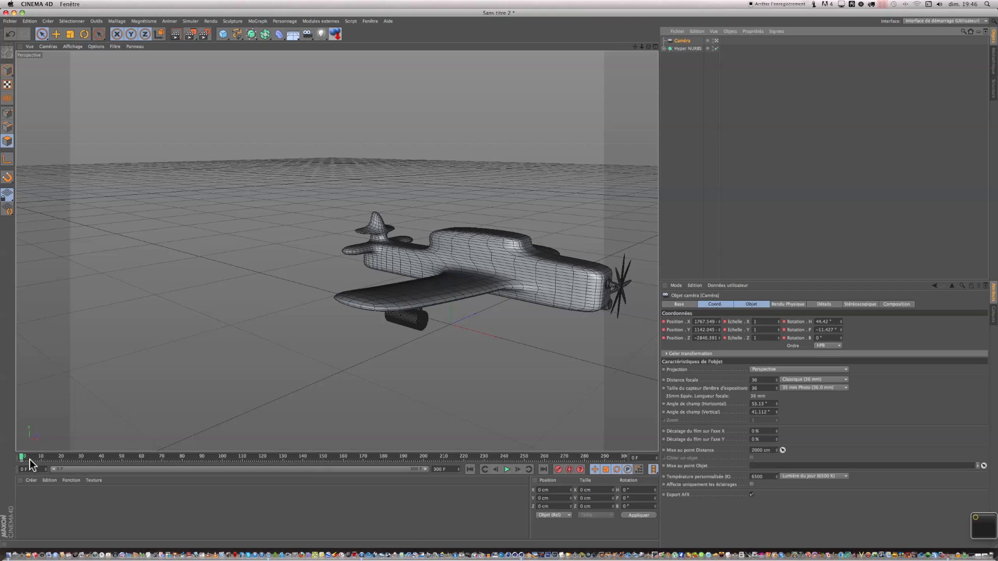
pyautogui.click(685, 48)
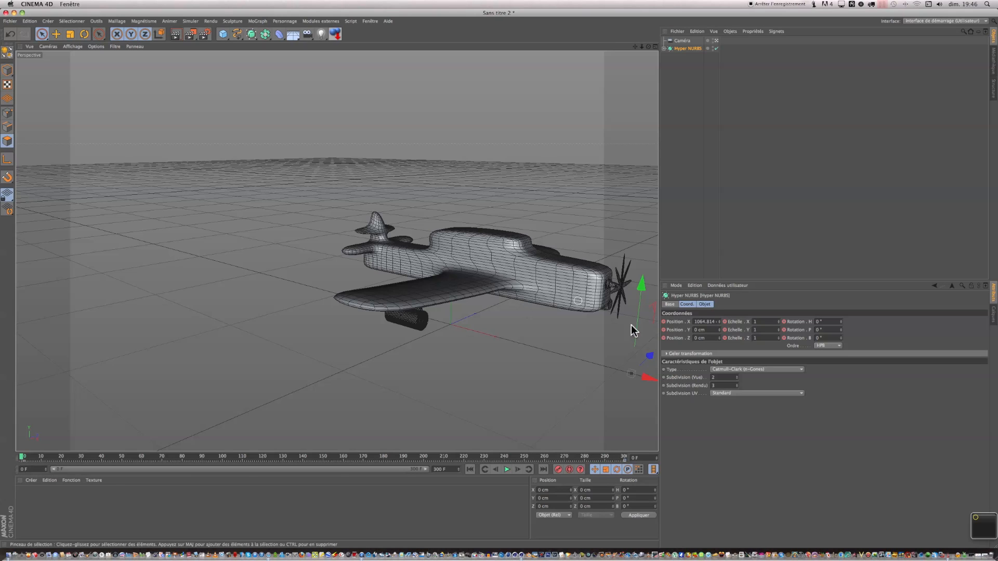
pyautogui.moveTo(645, 375); pyautogui.dragTo(96, 292)
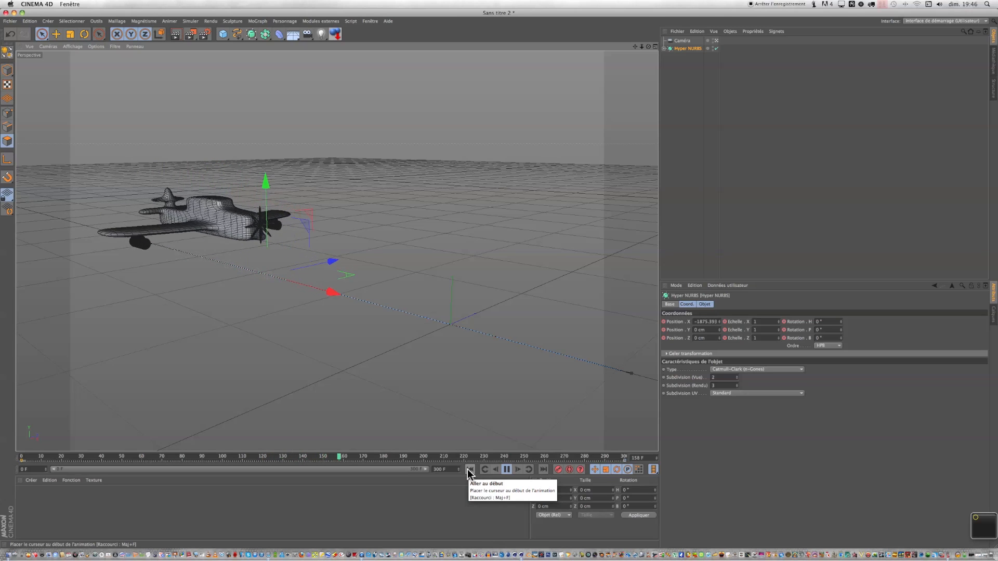
pyautogui.click(508, 471)
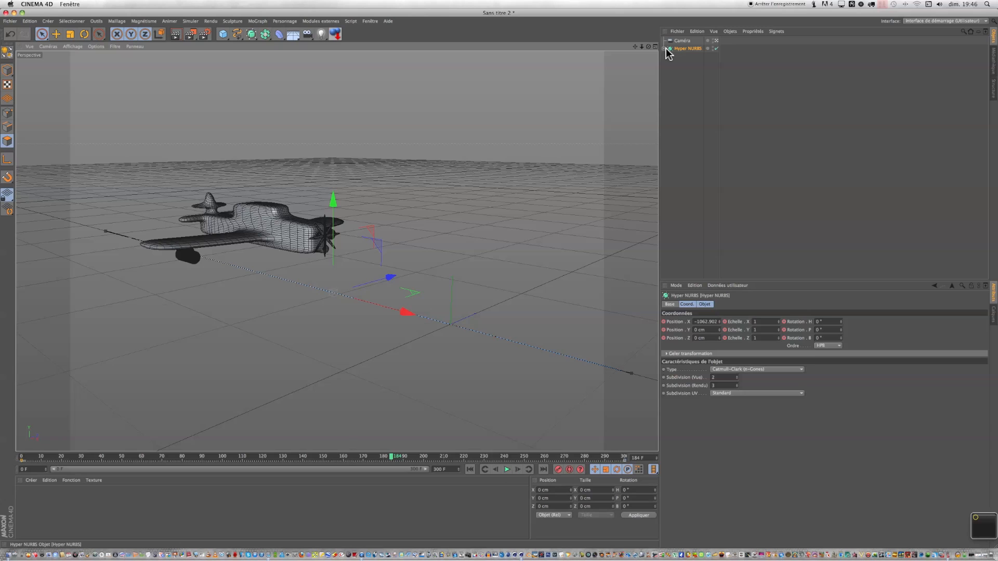
# Rename the Hyper NURBS object to "avion fini".
pyautogui.doubleClick(681, 48)
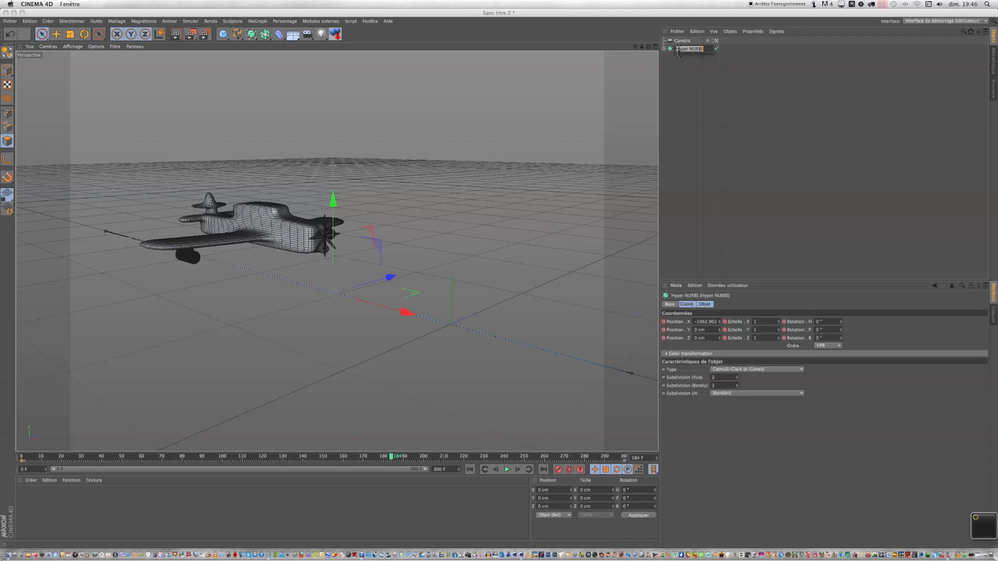
pyautogui.write('avion fini')
pyautogui.press('Return')
# Select the propeller Array inside the airplane and record a keyframe for it at frame 0 with the Rotate tool.
pyautogui.doubleClick(676, 49)
pyautogui.click(665, 49)
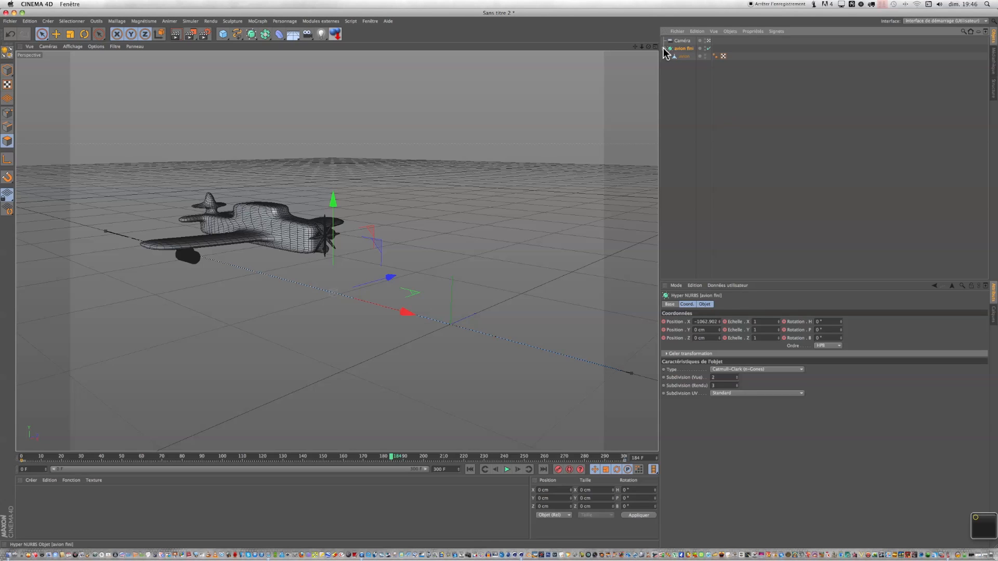
pyautogui.click(682, 57)
pyautogui.click(669, 57)
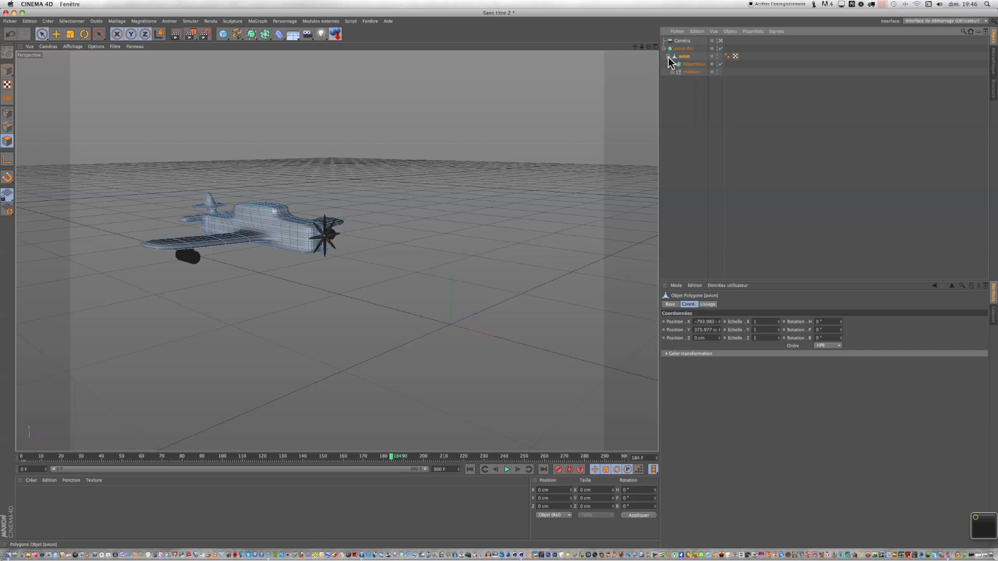
pyautogui.click(693, 64)
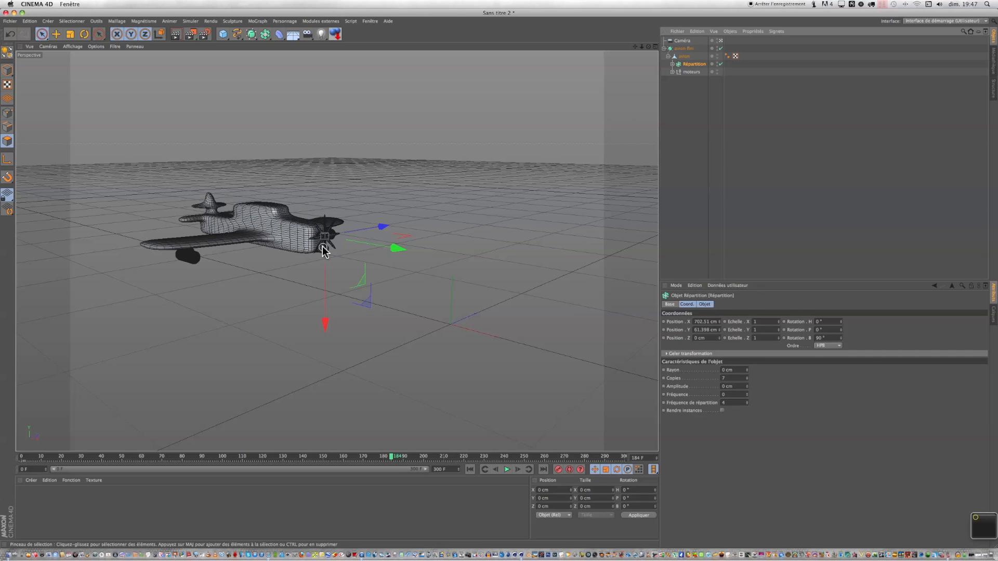
pyautogui.scroll(10, 322, 245)
pyautogui.scroll(1, 324, 251)
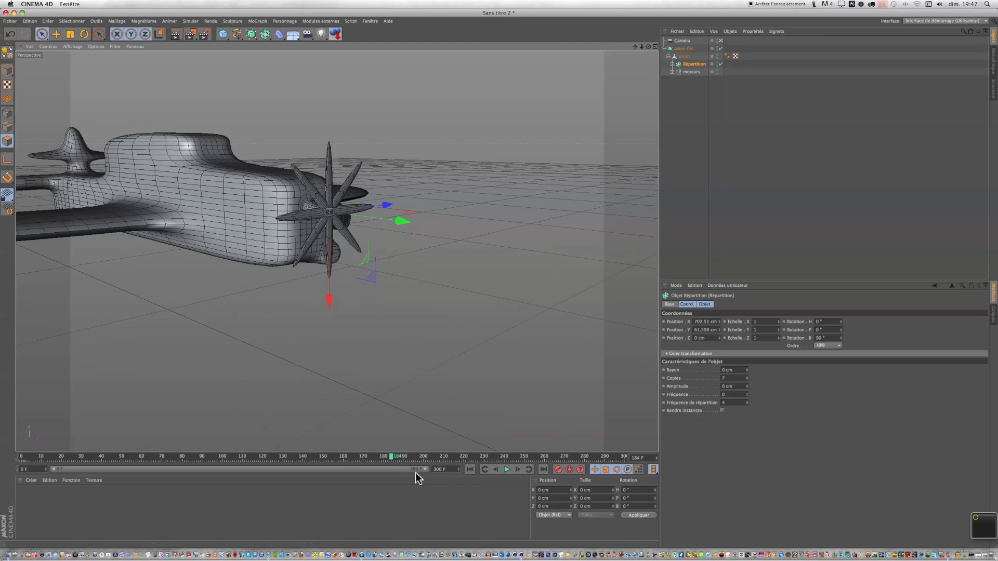
pyautogui.moveTo(392, 460); pyautogui.dragTo(3, 486)
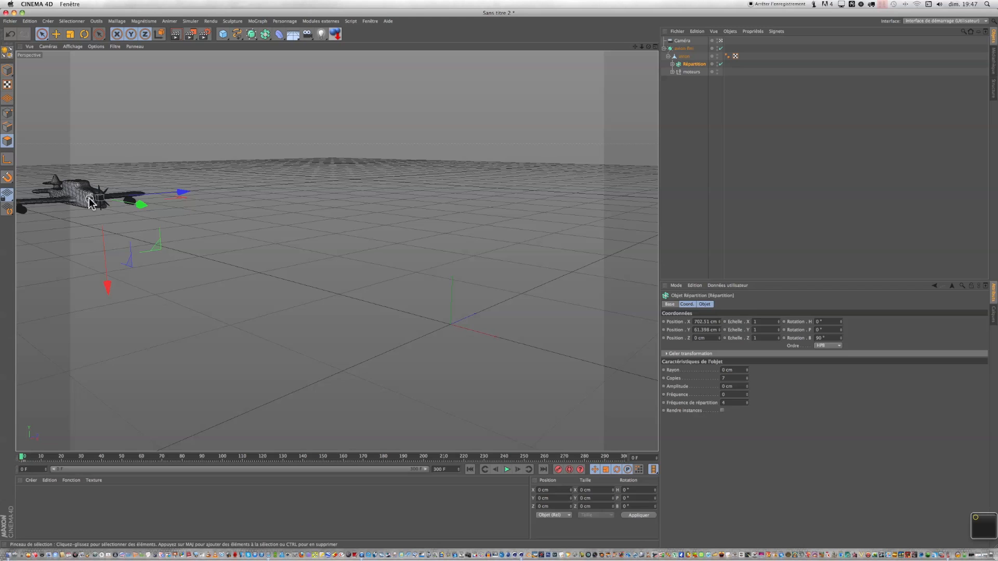
pyautogui.click(721, 41)
pyautogui.scroll(5, 164, 209)
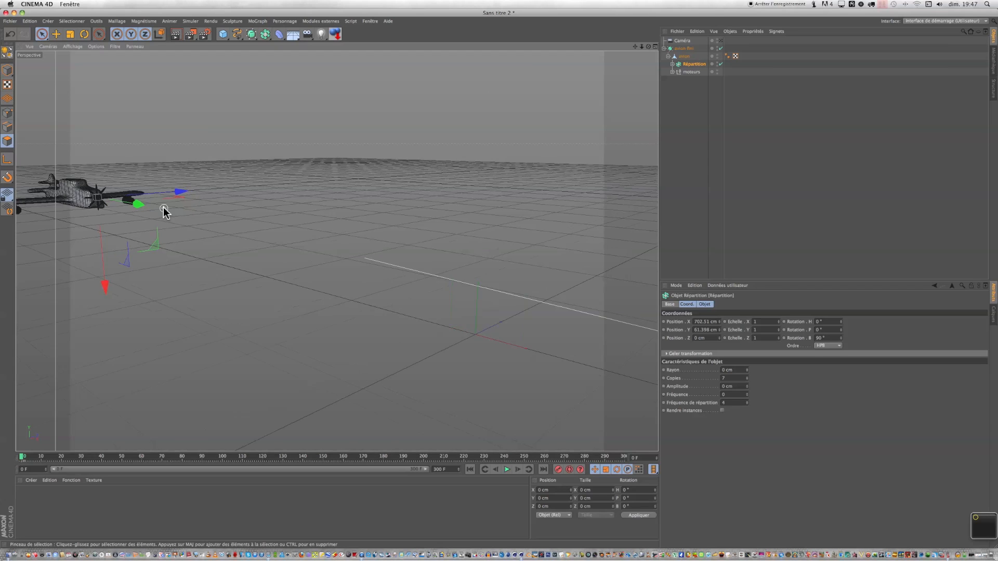
pyautogui.scroll(1, 163, 209)
pyautogui.moveTo(635, 46); pyautogui.dragTo(45, 96)
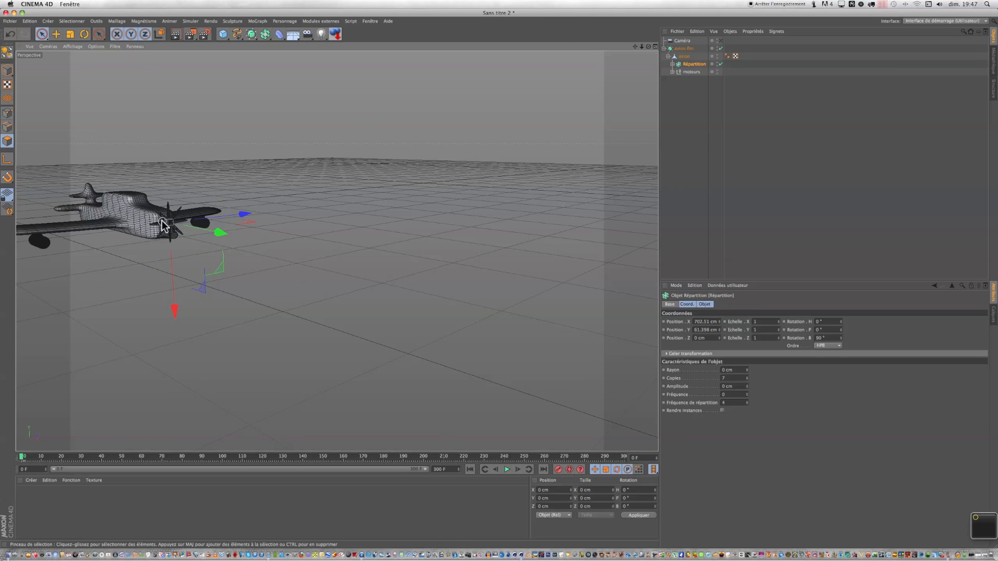
pyautogui.scroll(6, 162, 224)
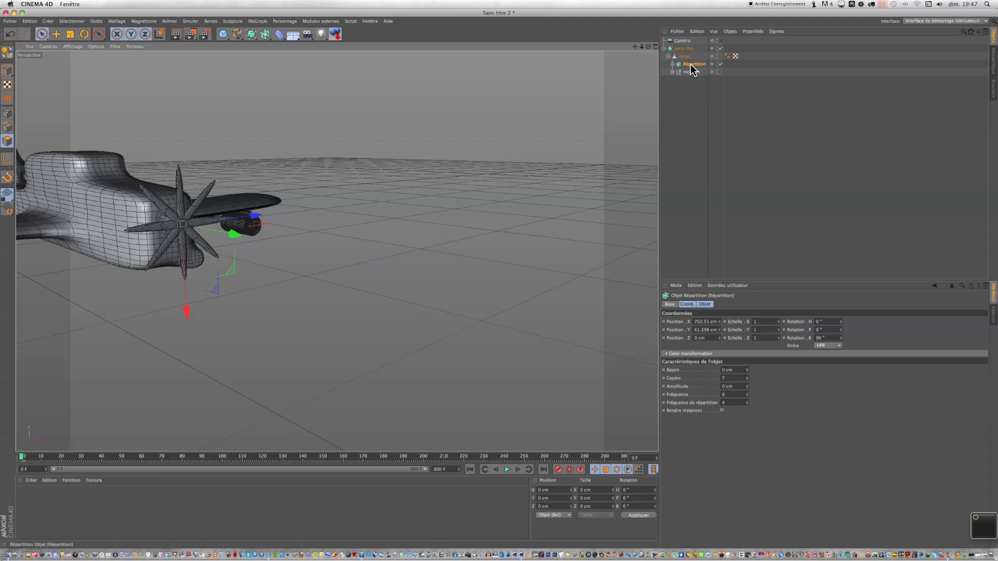
pyautogui.click(84, 35)
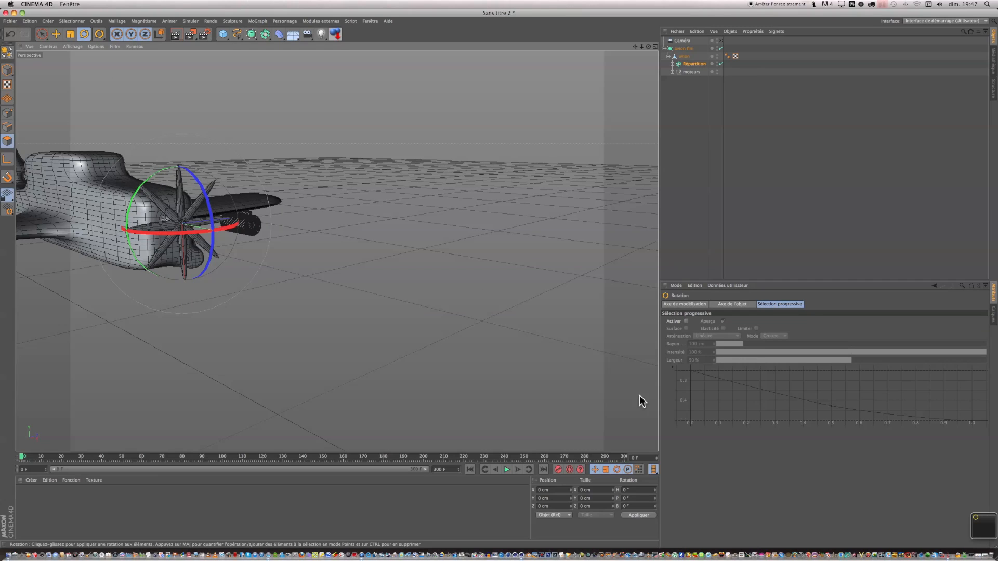
pyautogui.click(558, 469)
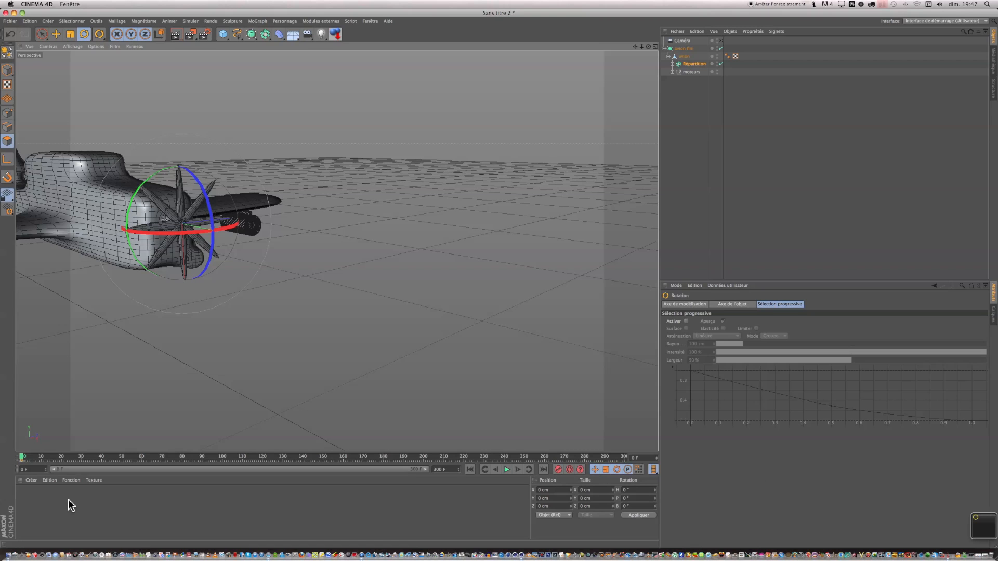
# At frame 300, rotate the propeller Array around its axis to make it spin.
pyautogui.moveTo(22, 461); pyautogui.dragTo(423, 454)
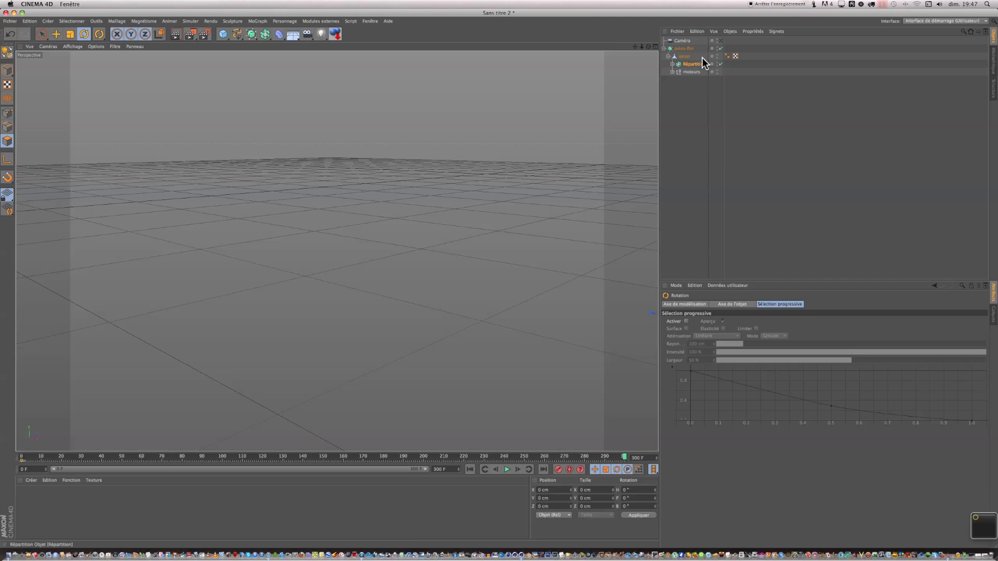
pyautogui.click(721, 39)
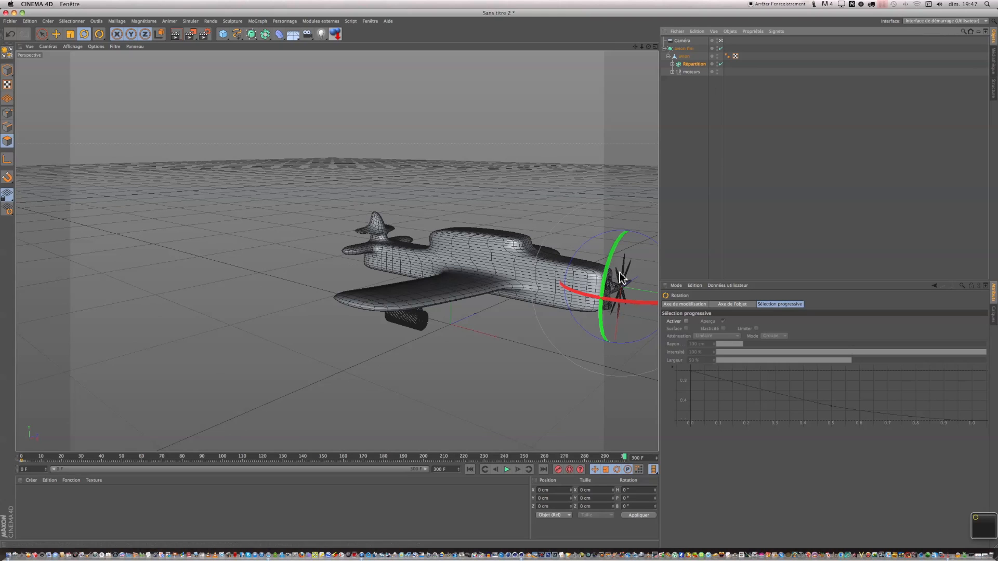
pyautogui.moveTo(608, 267); pyautogui.dragTo(614, 358)
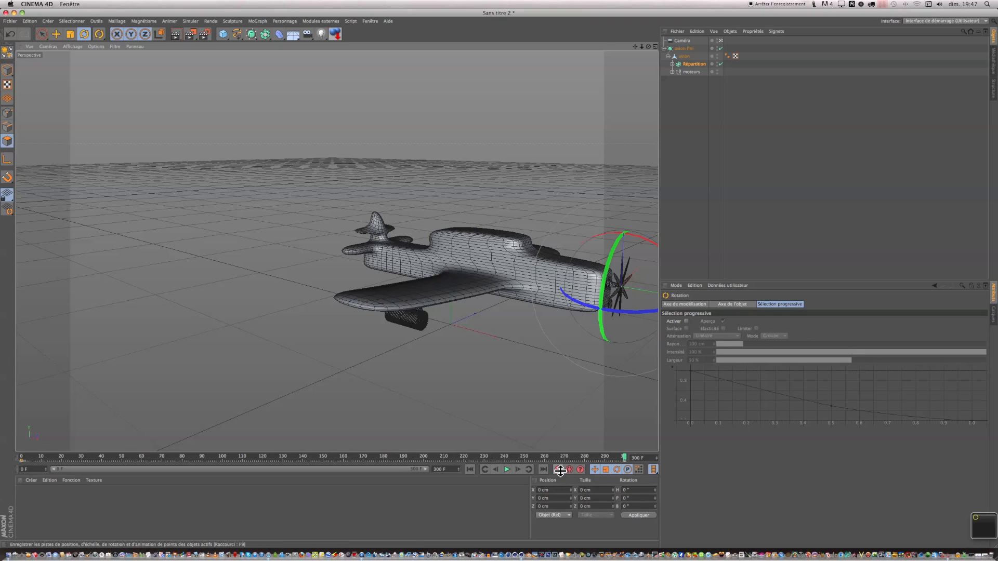
# Play the animation from the start to preview the flight and spinning propeller.
pyautogui.click(472, 471)
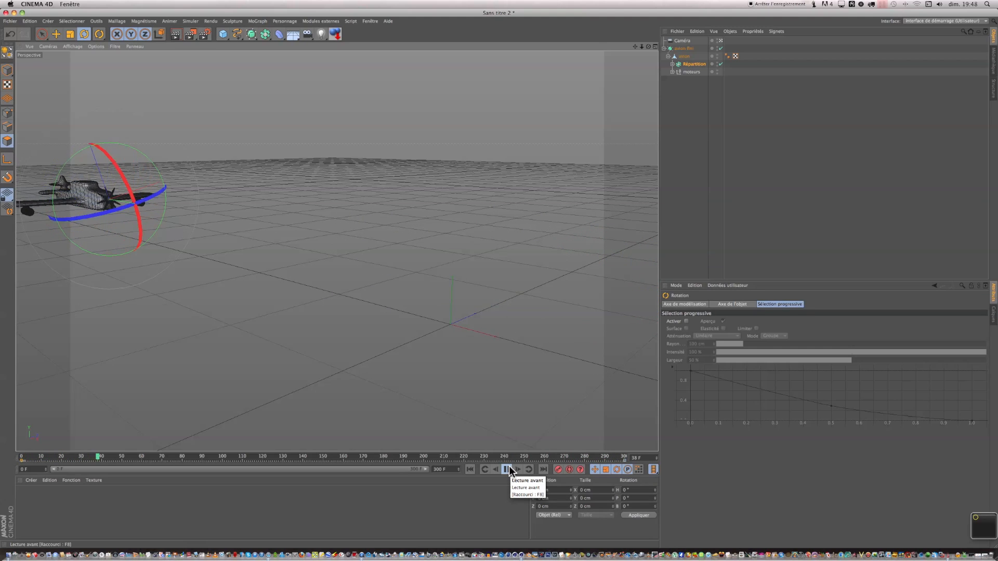
pyautogui.click(666, 48)
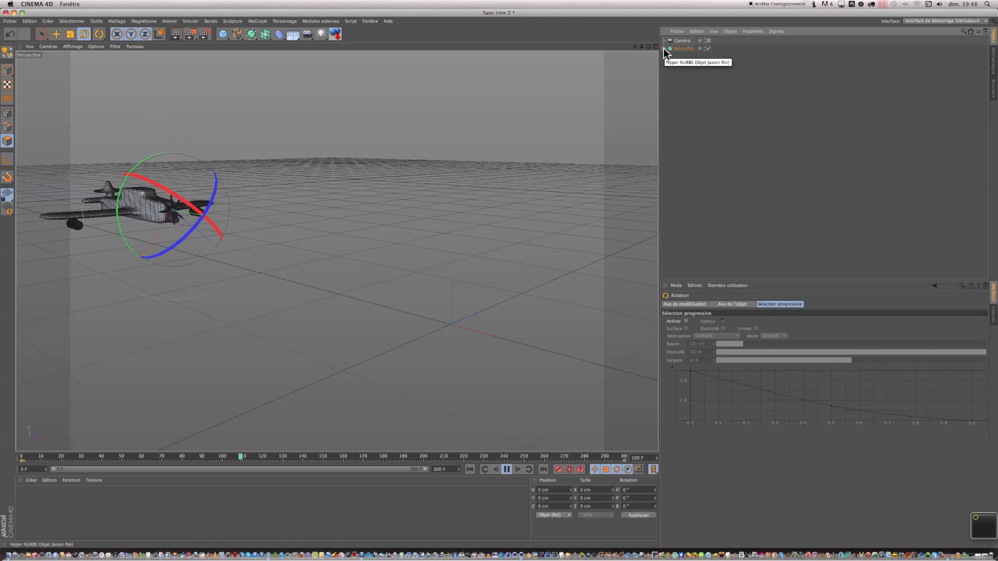